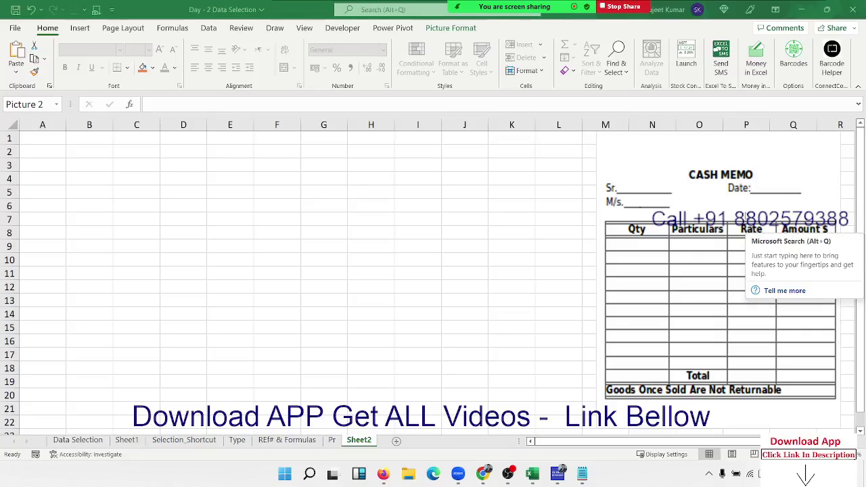
# - Narrow column A to a slim left margin
pyautogui.click(758, 268)
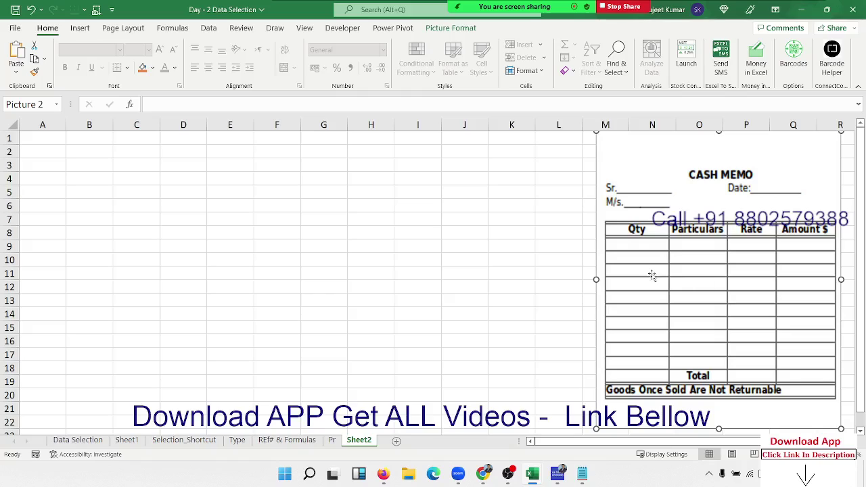
pyautogui.click(105, 166)
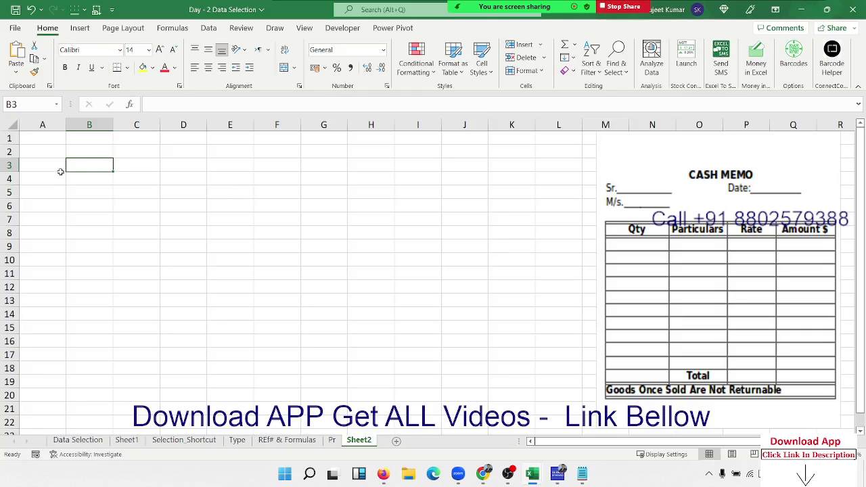
pyautogui.click(42, 135)
pyautogui.click(42, 128)
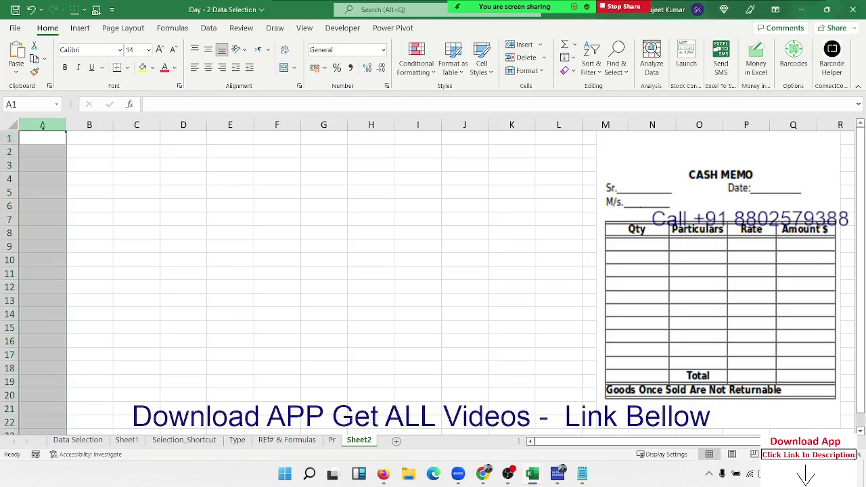
pyautogui.moveTo(67, 129); pyautogui.dragTo(31, 129)
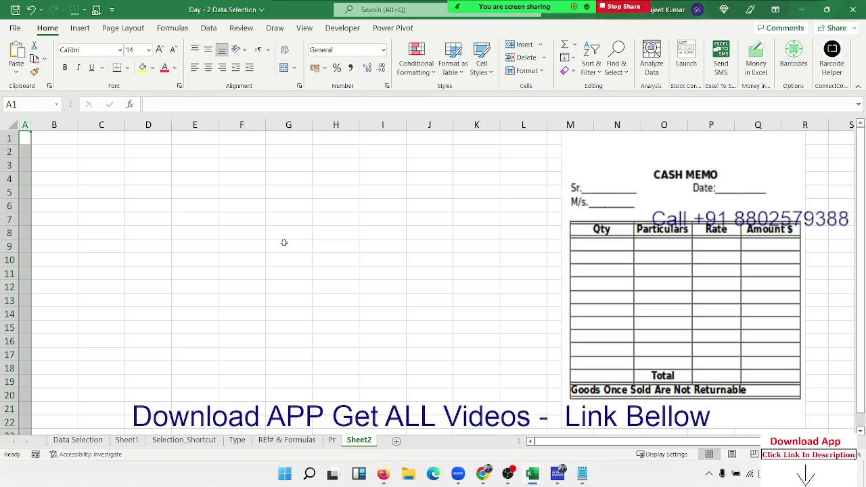
# - Select the title range C3:I4
pyautogui.click(69, 170)
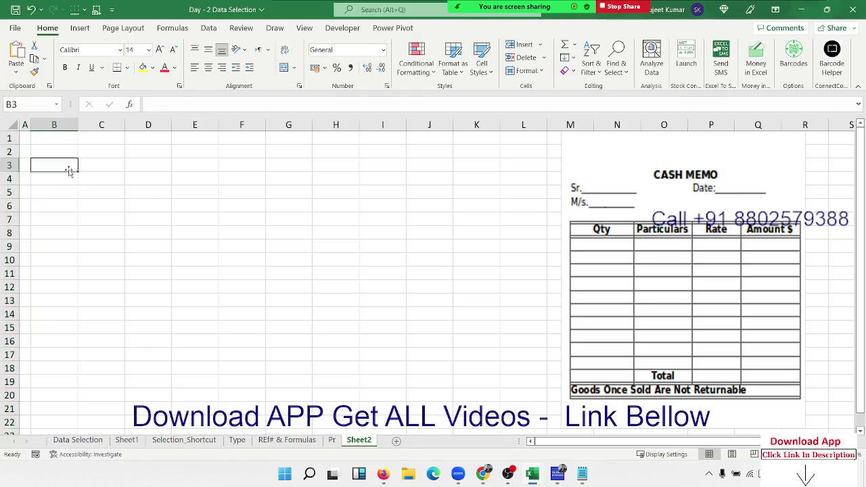
pyautogui.press('Up')
pyautogui.press('Down')
pyautogui.press('Up')
pyautogui.hotkey('shift', 'Up')
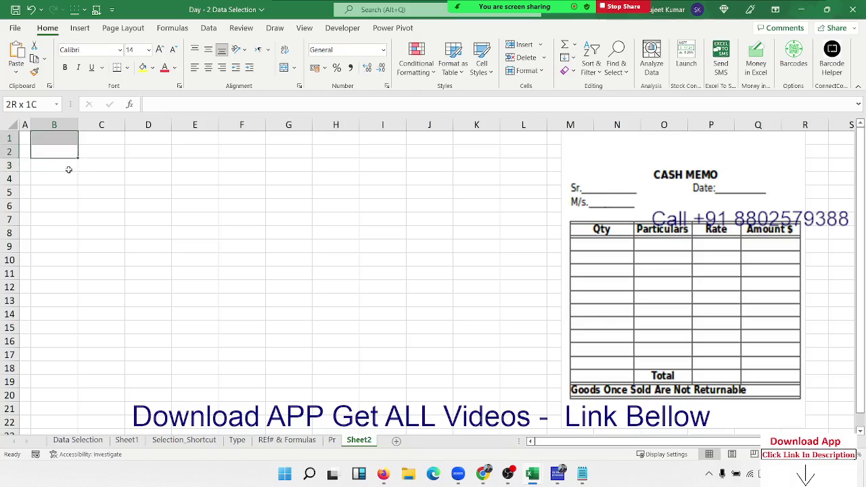
pyautogui.press('Down')
pyautogui.hotkey('shift', 'Down')
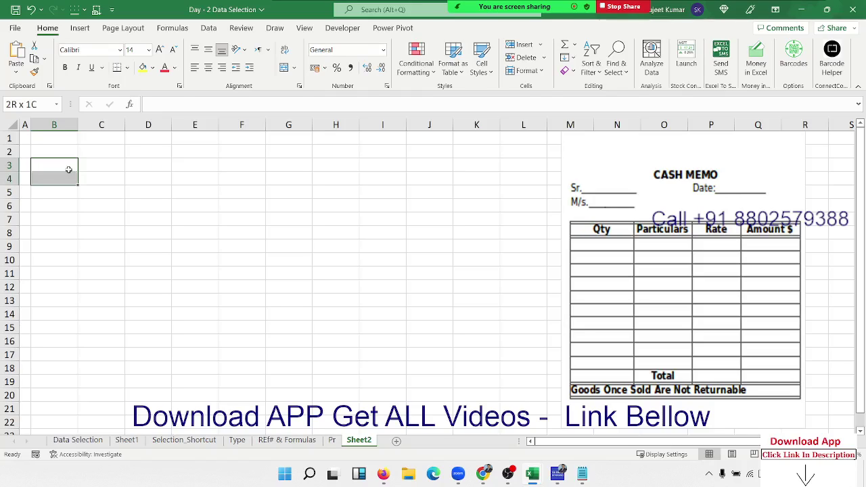
pyautogui.press('Right')
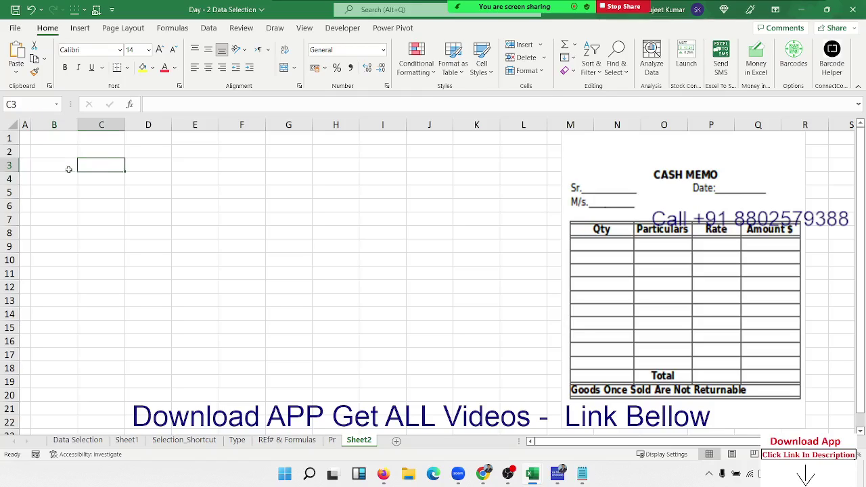
pyautogui.hotkey('shift', 'Right')
pyautogui.hotkey('shift', 'Right')
pyautogui.hotkey('shift', 'Right')
pyautogui.hotkey('shift', 'Right')
pyautogui.hotkey('shift', 'Right')
pyautogui.hotkey('shift', 'Right')
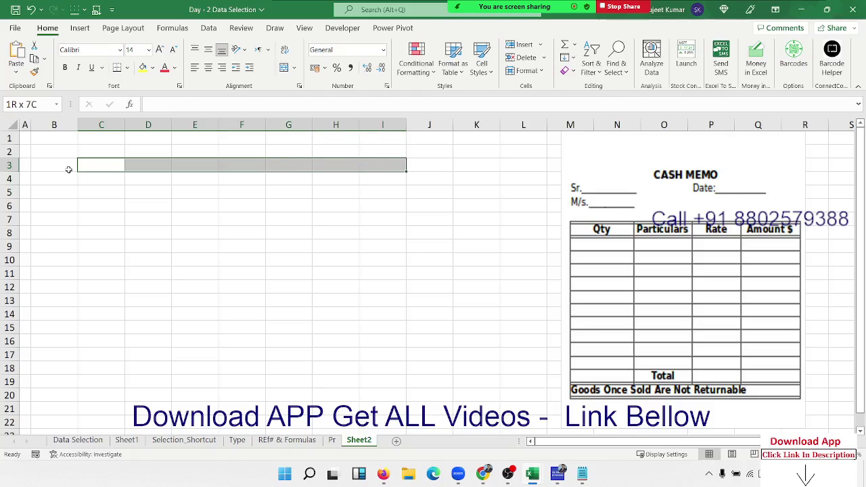
pyautogui.hotkey('shift', 'Down')
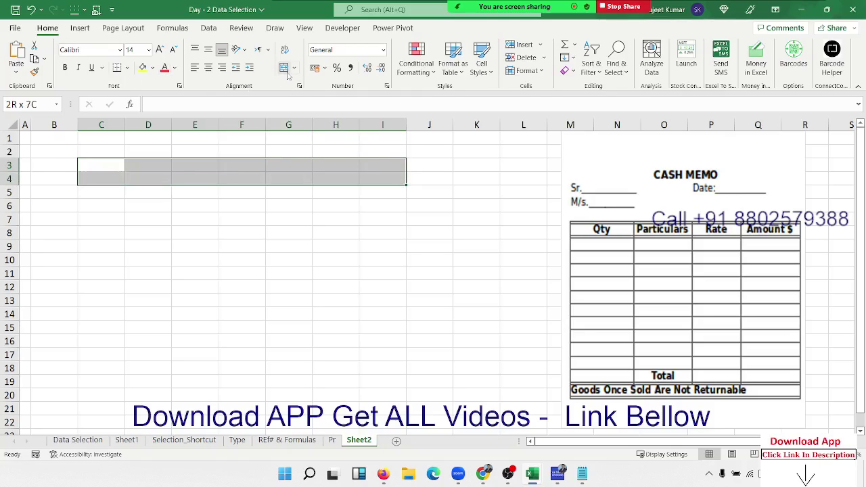
# - Merge and center C3:I4 and enter the title 'CASH MEMO'
pyautogui.click(284, 68)
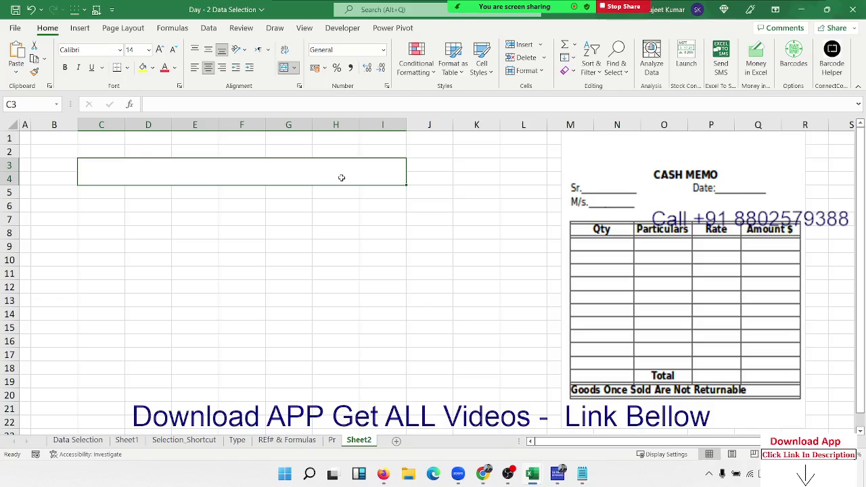
pyautogui.write('CA')
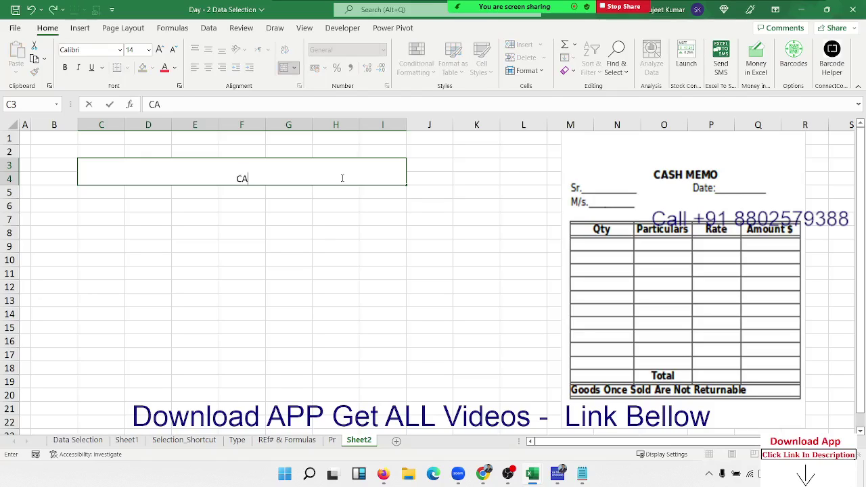
pyautogui.write('SH ME')
pyautogui.write('MO')
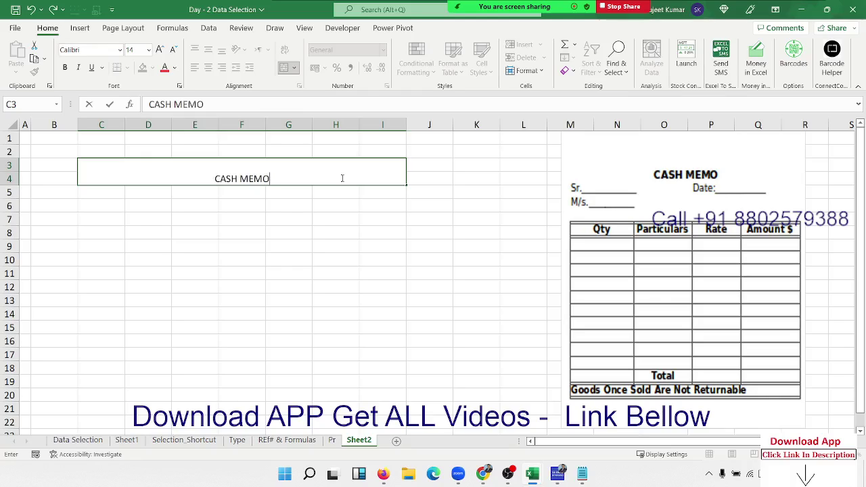
pyautogui.press('Return')
# - Make the CASH MEMO title bold, middle-aligned and 24-point
pyautogui.click(342, 178)
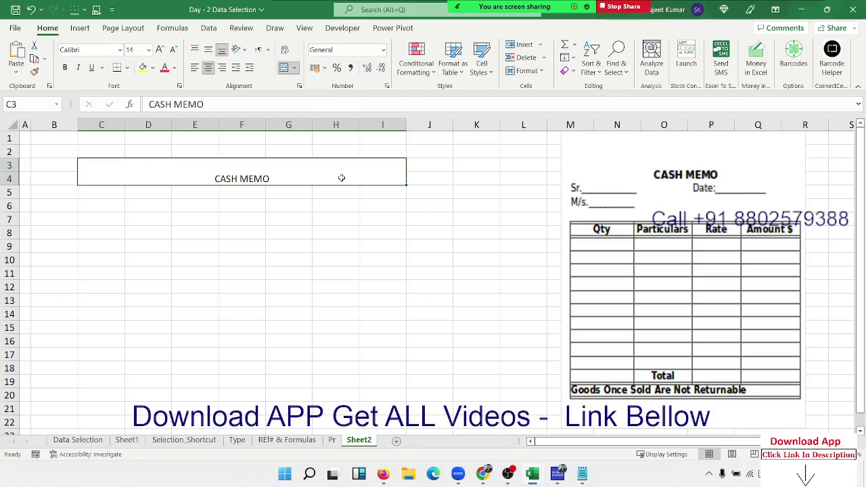
pyautogui.hotkey('ctrl', 'b')
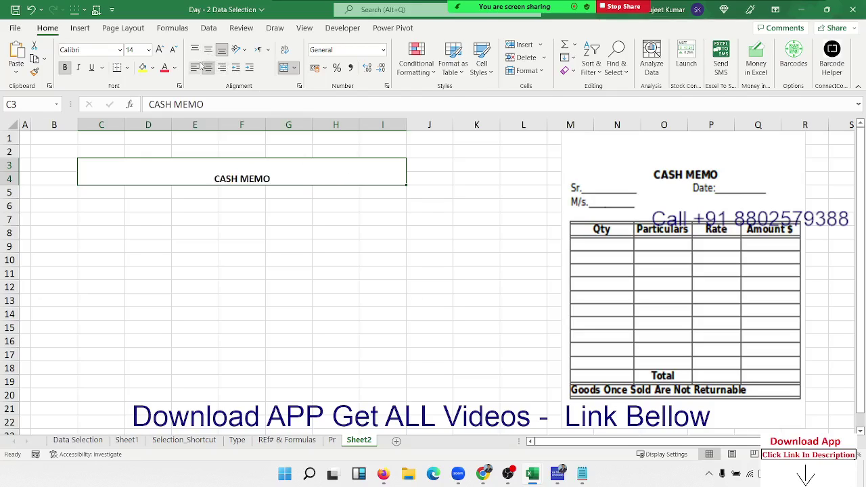
pyautogui.click(209, 52)
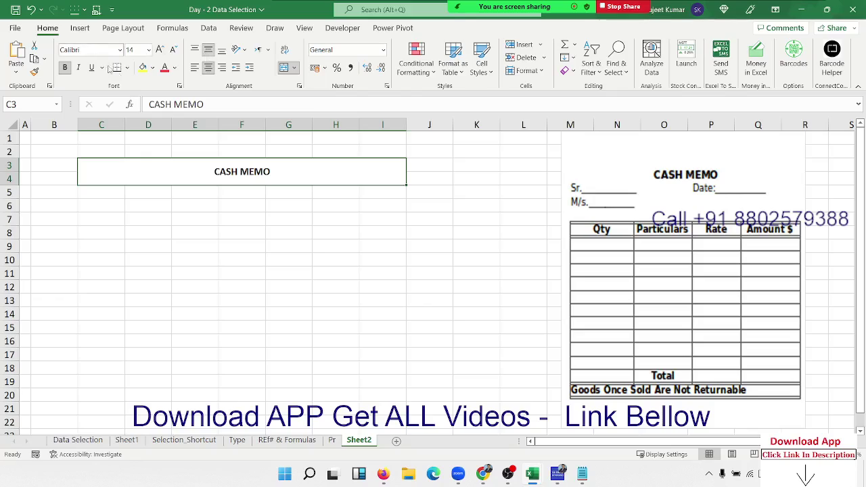
pyautogui.click(159, 52)
pyautogui.click(159, 52)
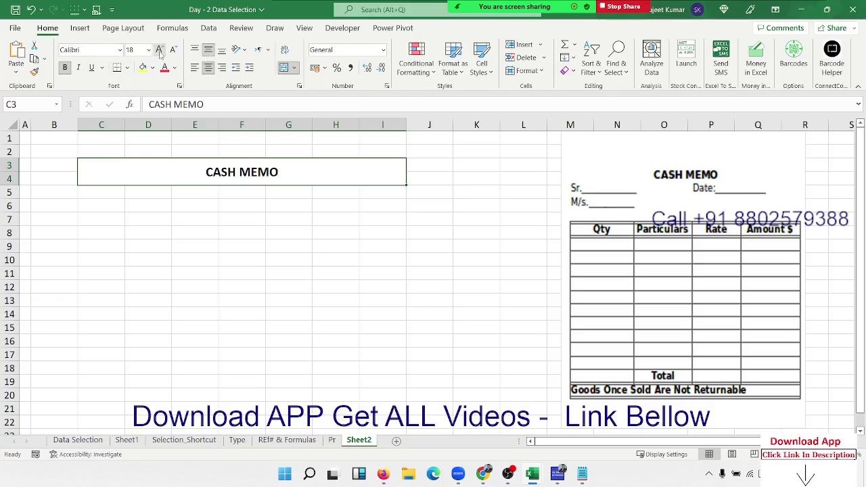
pyautogui.click(160, 52)
pyautogui.click(160, 52)
pyautogui.click(160, 51)
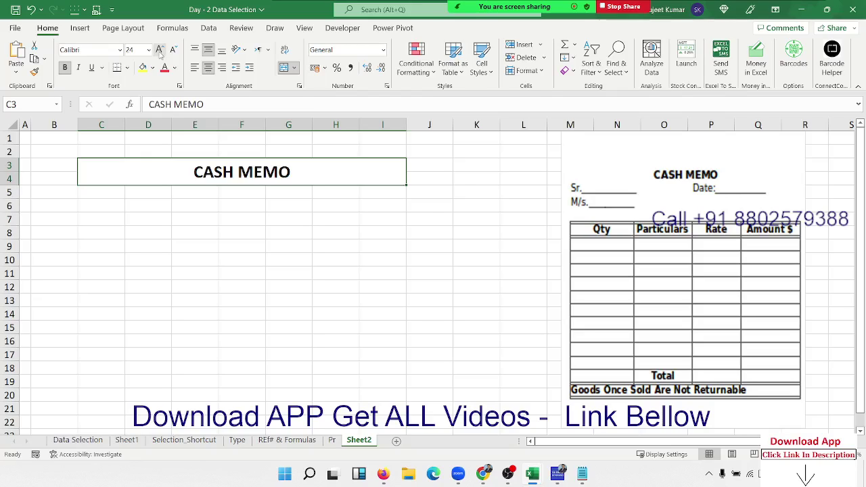
pyautogui.click(69, 192)
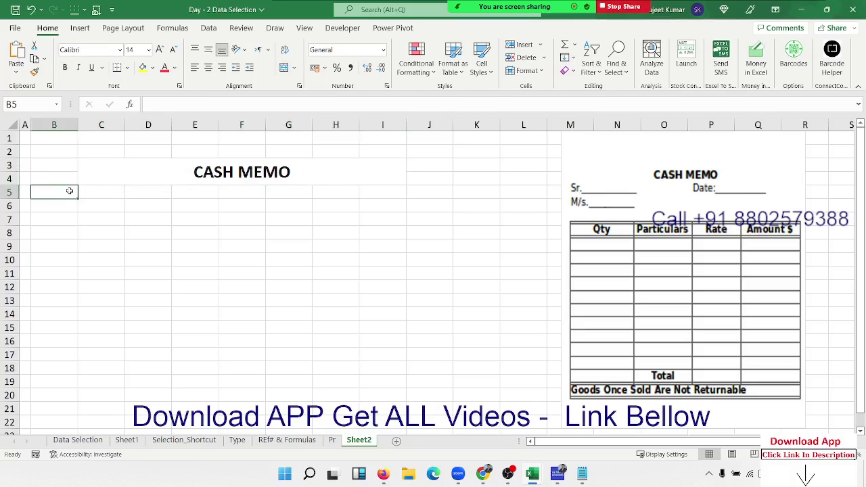
# - Enter the 'Sr.____' line in B5 and the 'M/s.____' line in B6
pyautogui.write('Sr.')
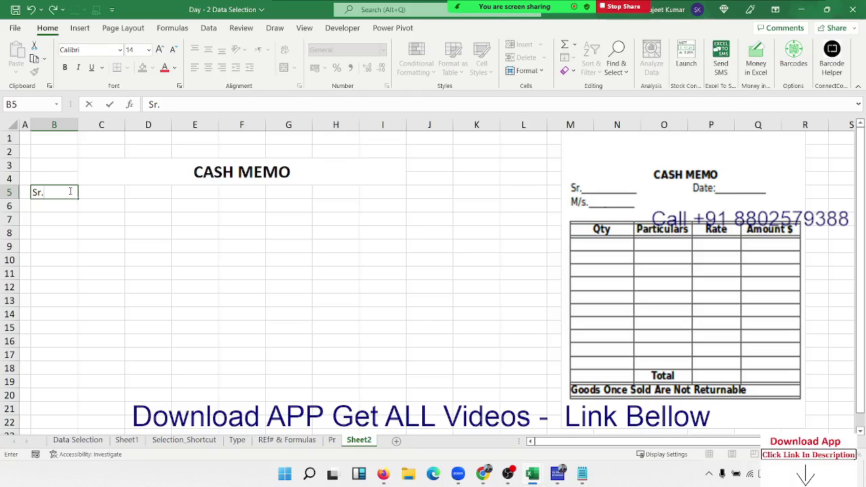
pyautogui.write('_____________')
pyautogui.press('Return')
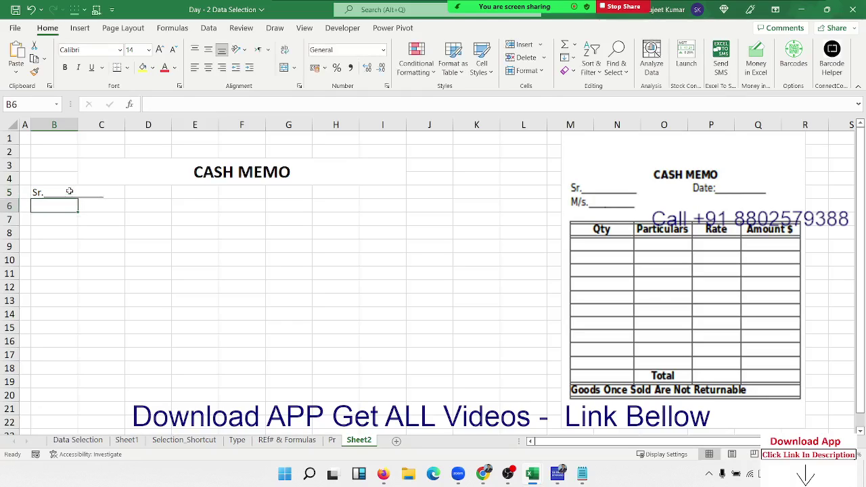
pyautogui.write('M/S')
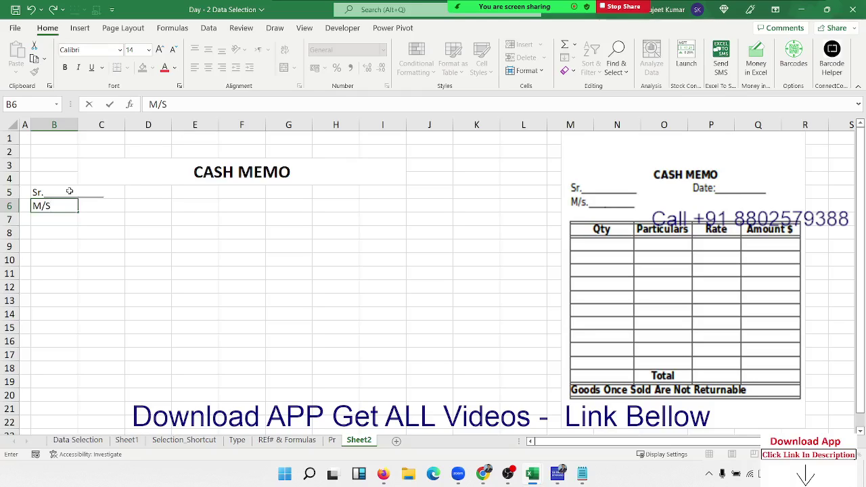
pyautogui.press('BackSpace')
pyautogui.write('s.')
pyautogui.write('_____')
pyautogui.write('______')
pyautogui.write('________________')
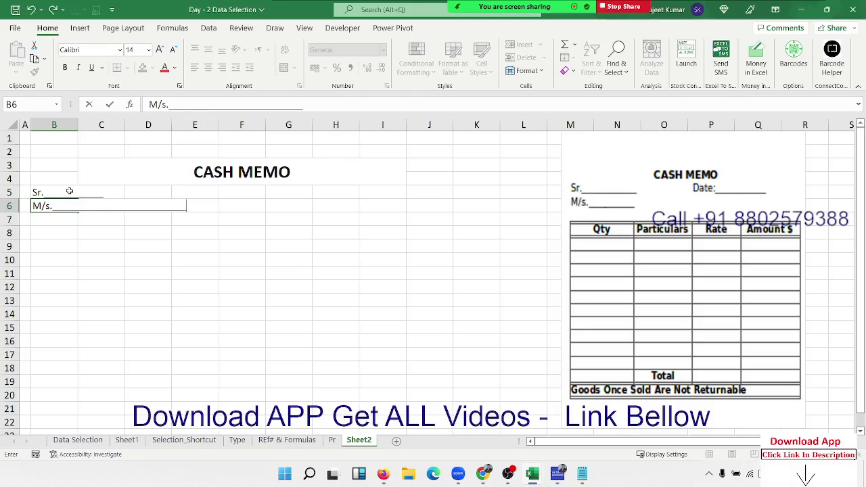
pyautogui.write('______')
pyautogui.write('________________')
pyautogui.click(92, 237)
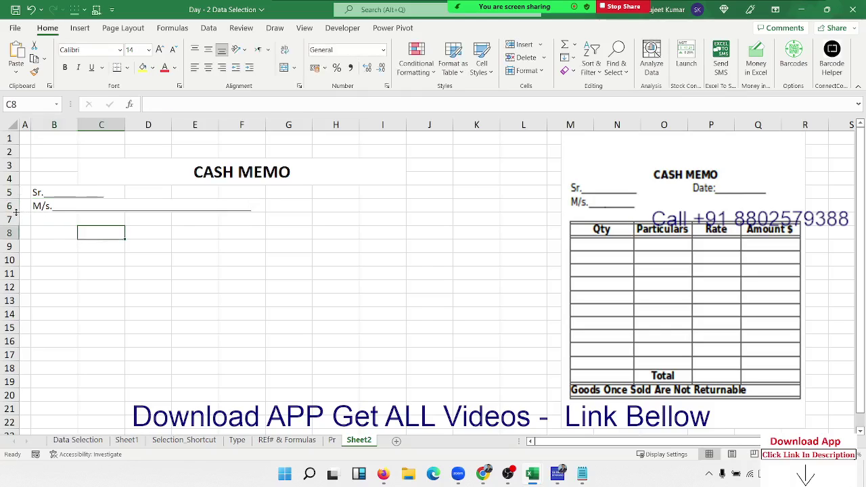
# - Make row 6 taller and bold the M/s. and Sr. labels
pyautogui.moveTo(15, 213); pyautogui.dragTo(16, 216)
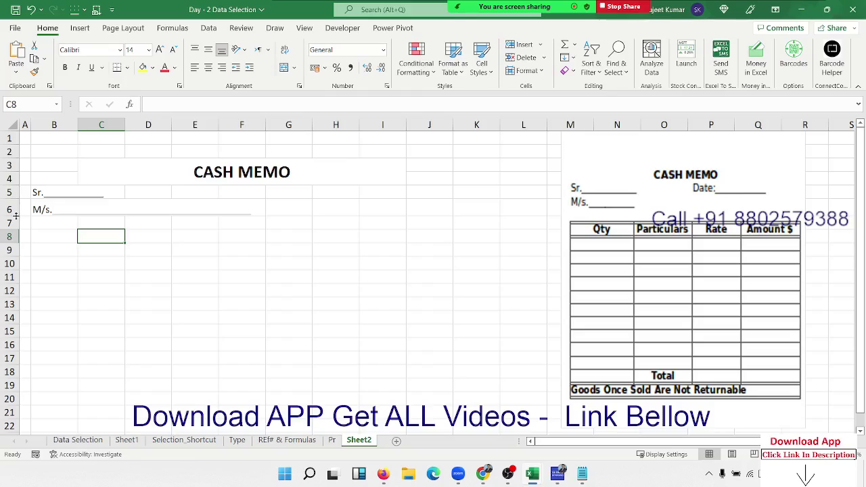
pyautogui.click(65, 194)
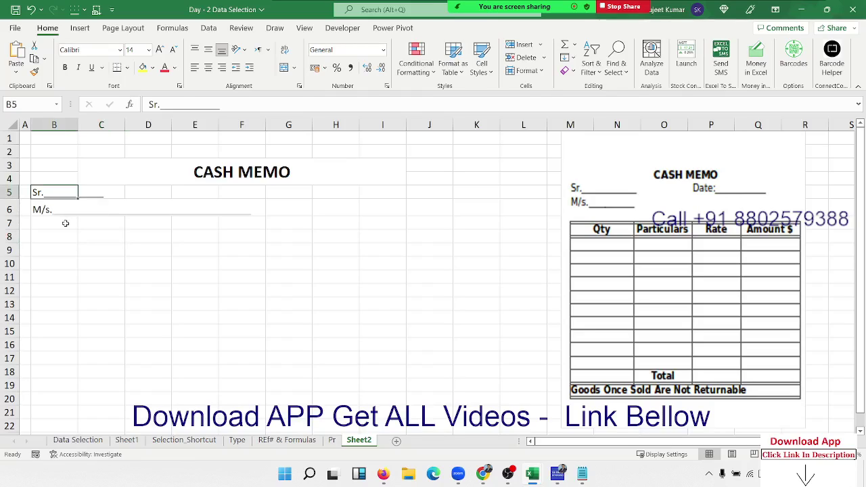
pyautogui.click(63, 223)
pyautogui.click(72, 213)
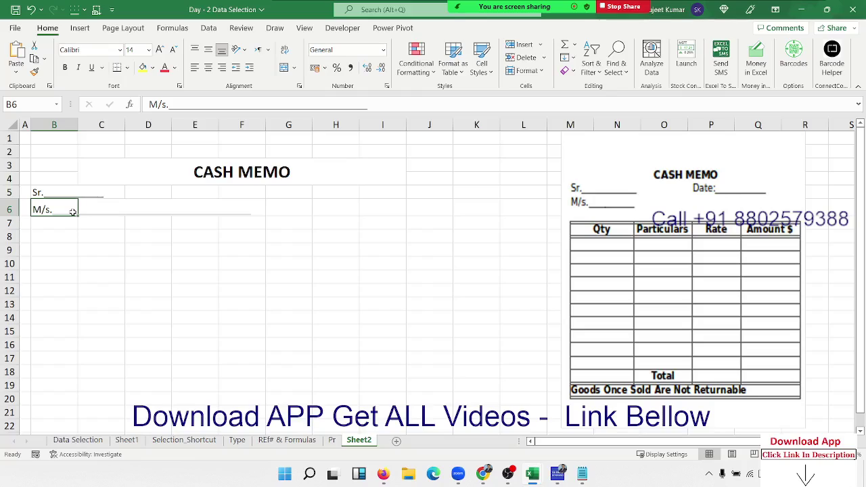
pyautogui.hotkey('ctrl', 'b')
pyautogui.press('Up')
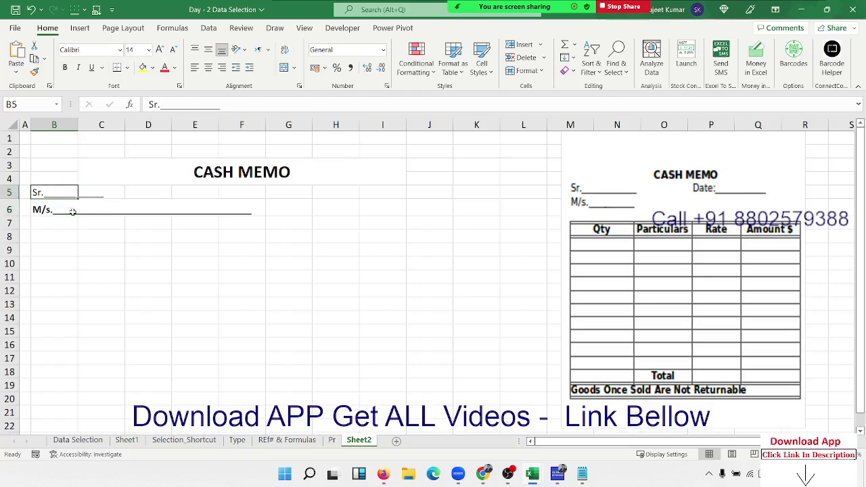
pyautogui.hotkey('ctrl', 'b')
# - Enter a bold 'Date :____' label in F5
pyautogui.click(263, 193)
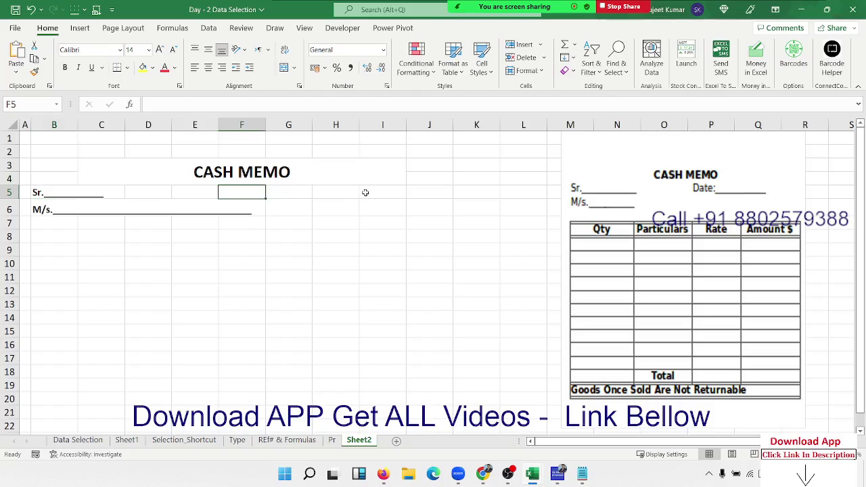
pyautogui.write('DATE')
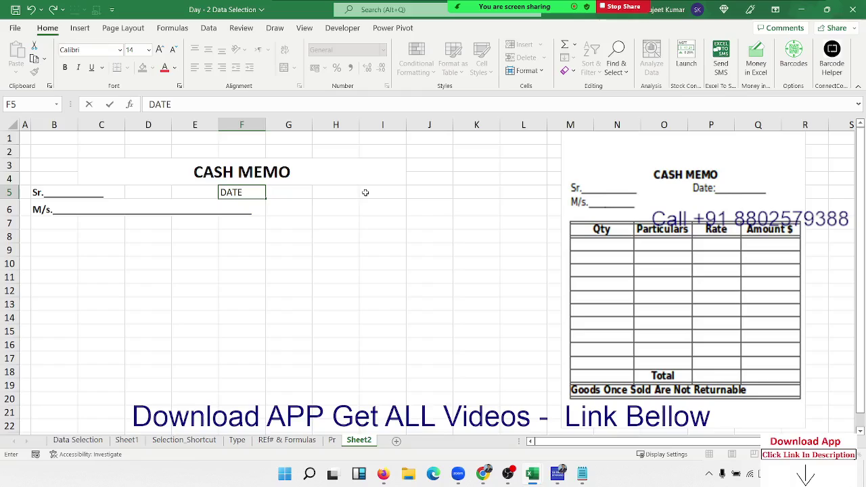
pyautogui.press('BackSpace')
pyautogui.press('BackSpace')
pyautogui.press('BackSpace')
pyautogui.write('art')
pyautogui.press('BackSpace')
pyautogui.press('BackSpace')
pyautogui.write('te ')
pyautogui.write(':')
pyautogui.write('______________')
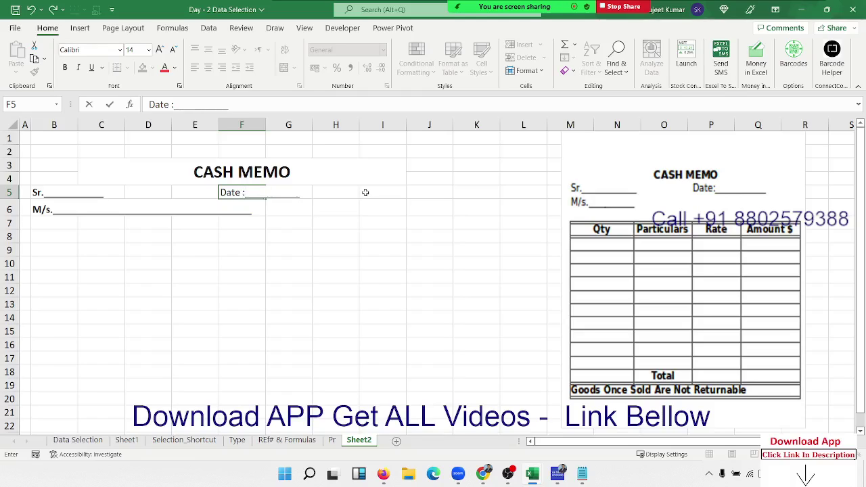
pyautogui.write('__')
pyautogui.write('____')
pyautogui.hotkey('ctrl', 'Return')
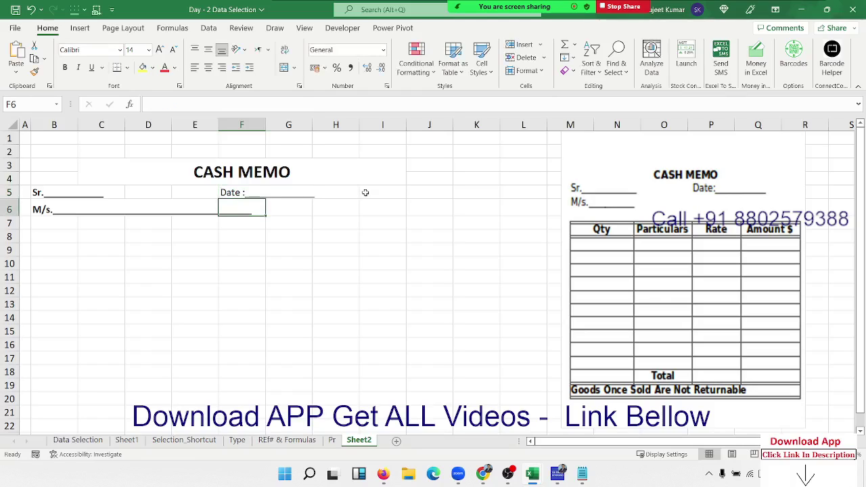
pyautogui.hotkey('ctrl', 'b')
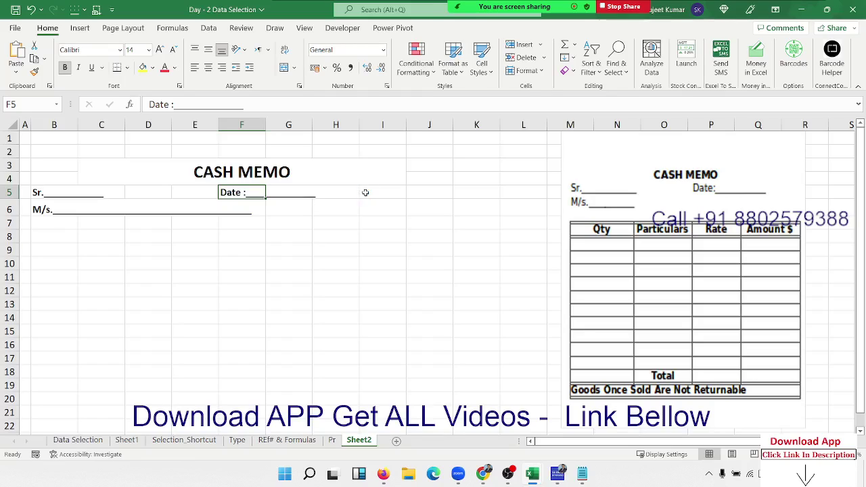
# - Enter the headings Qty, Particulars, Rate and Amounts across B8:E8
pyautogui.click(43, 235)
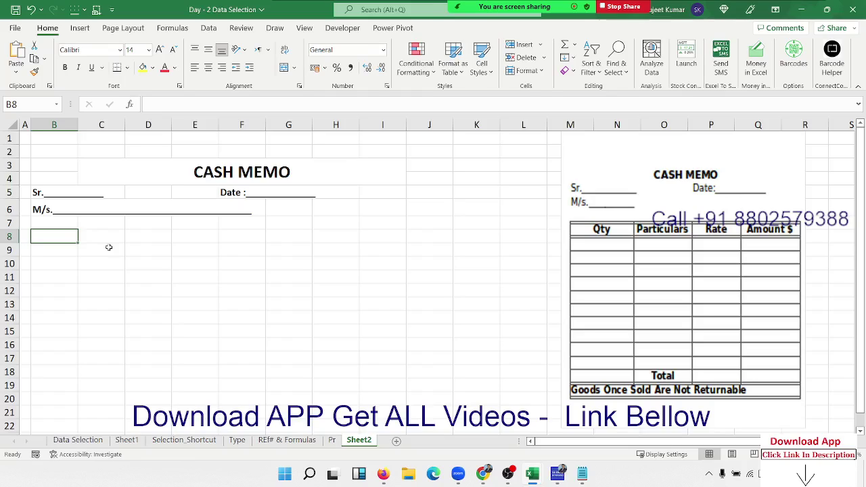
pyautogui.write('S')
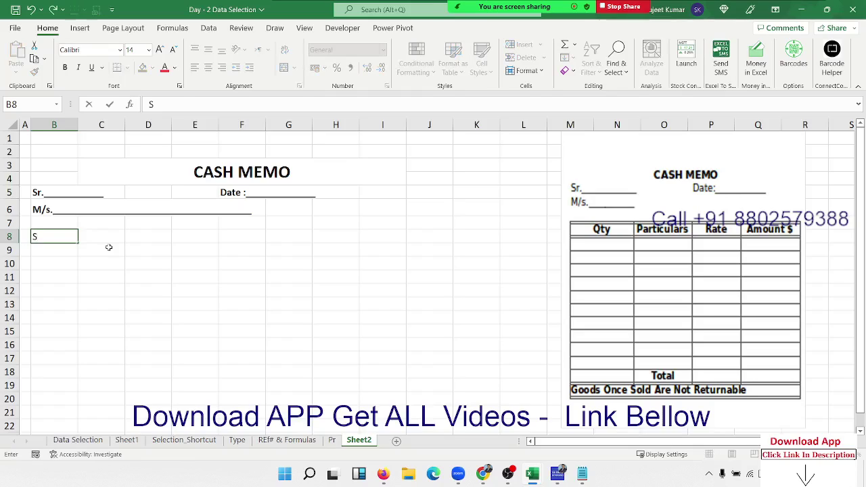
pyautogui.press('BackSpace')
pyautogui.write('Qt')
pyautogui.write('y')
pyautogui.press('Tab')
pyautogui.write('P')
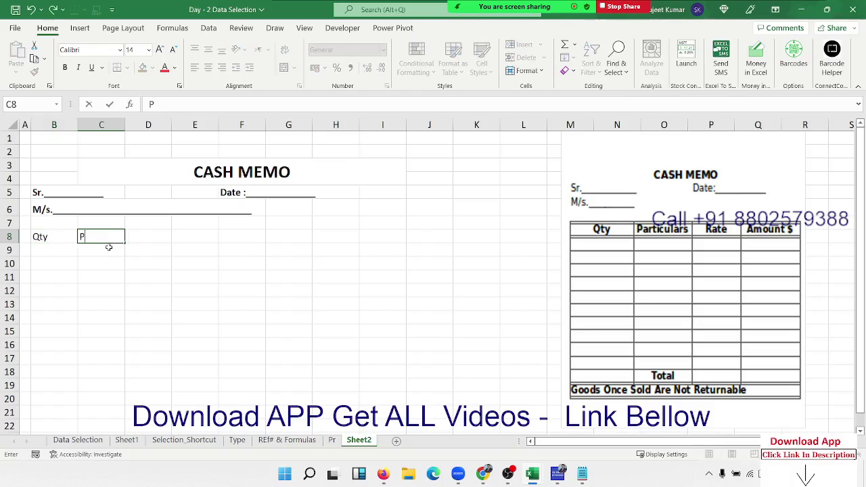
pyautogui.write('ar')
pyautogui.write('ti')
pyautogui.write('cu')
pyautogui.write('lars')
pyautogui.press('Tab')
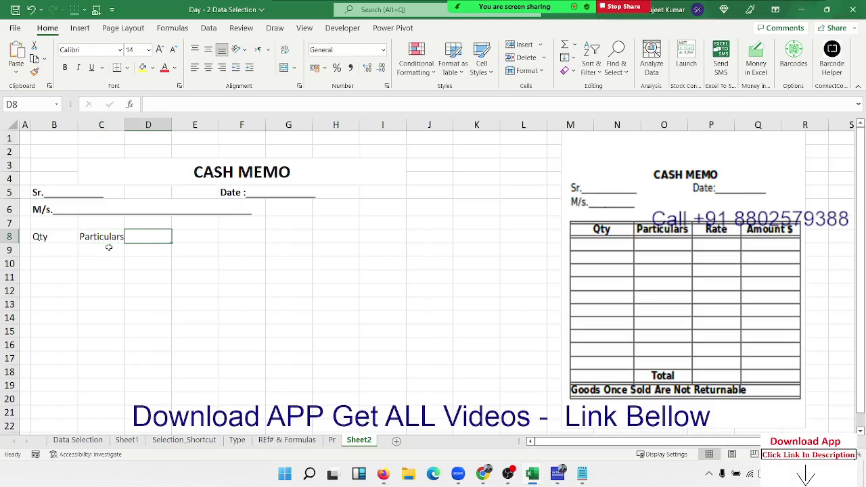
pyautogui.write('Ra')
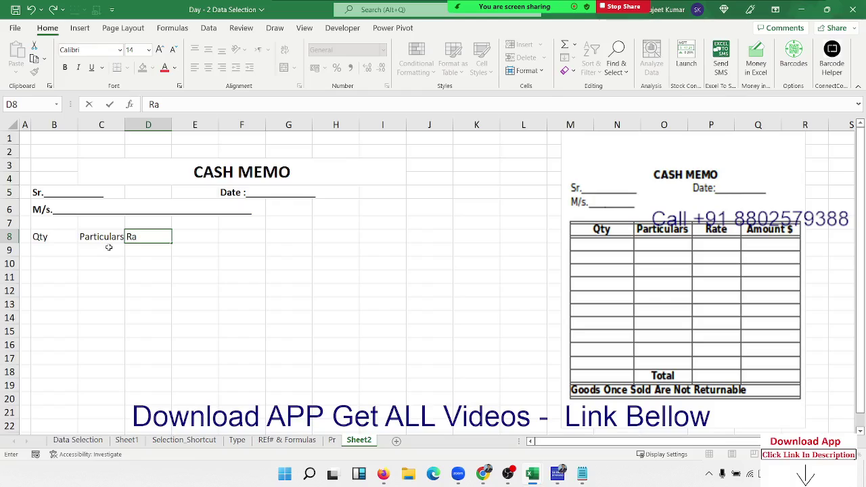
pyautogui.write('te')
pyautogui.press('Tab')
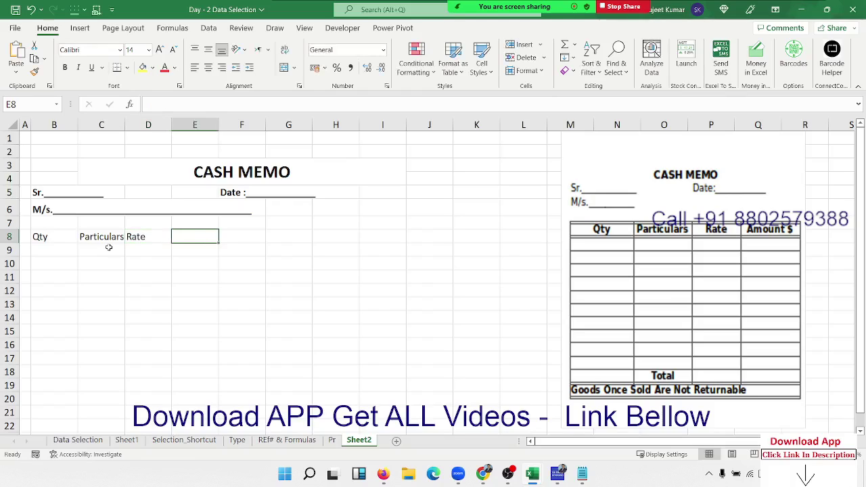
pyautogui.write('Am')
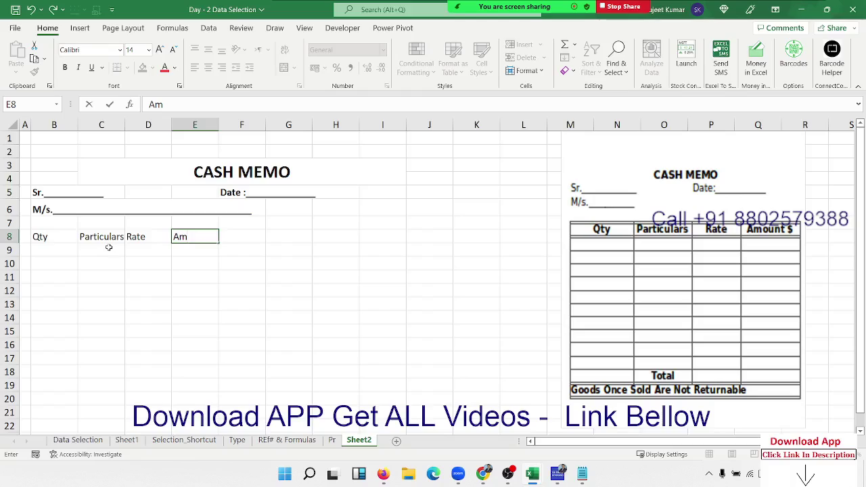
pyautogui.write('t')
pyautogui.press('BackSpace')
pyautogui.write('ounts')
pyautogui.press('Return')
# - Apply underline formatting to cell F8 beside the Amounts heading
pyautogui.press('Tab')
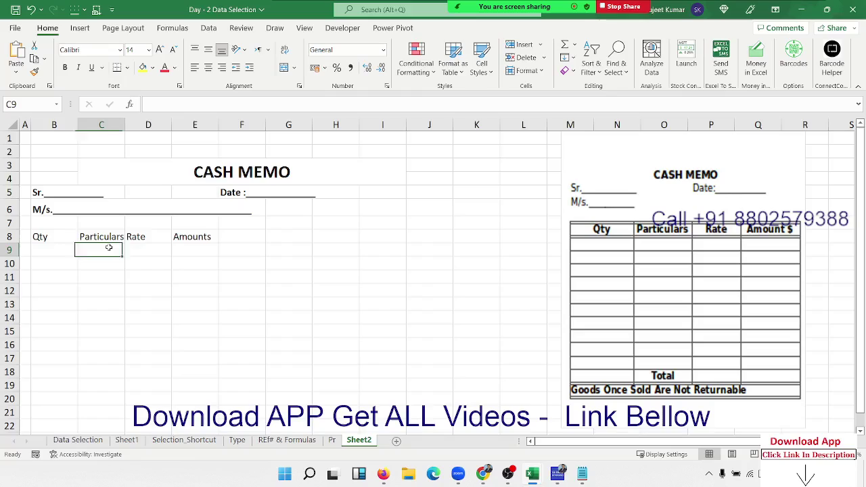
pyautogui.press('Tab')
pyautogui.press('Tab')
pyautogui.press('Left')
pyautogui.press('Up')
pyautogui.press('Right')
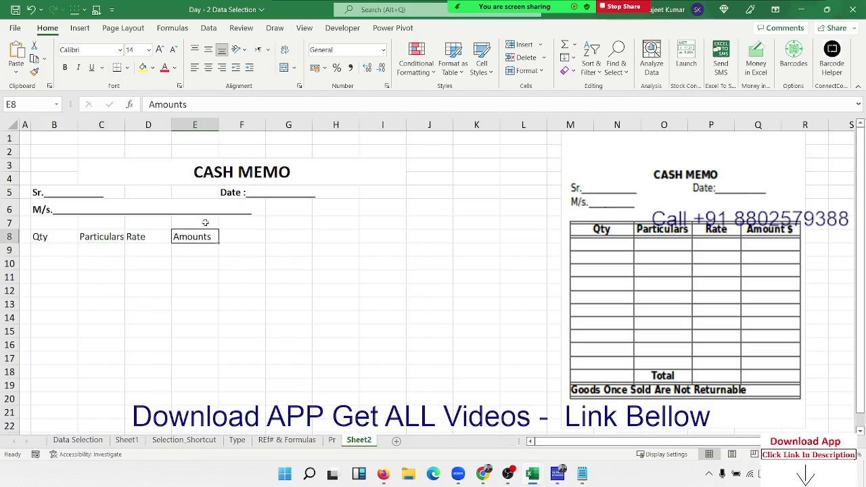
pyautogui.click(231, 239)
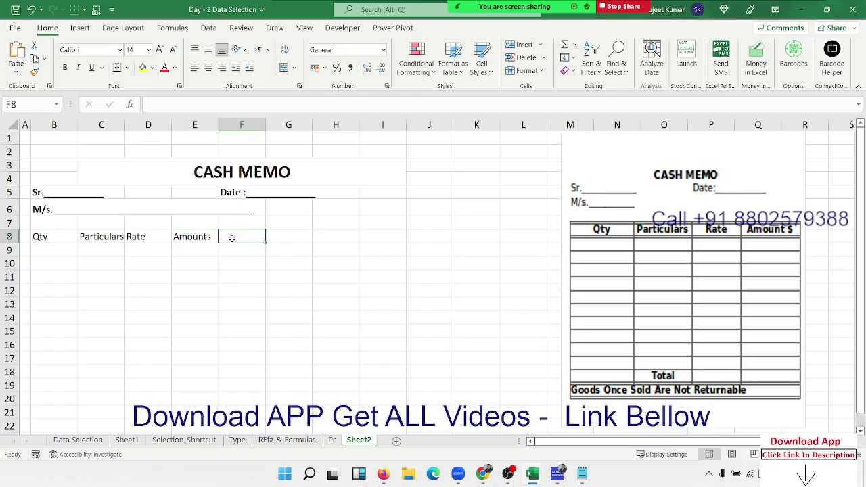
pyautogui.hotkey('ctrl', 'u')
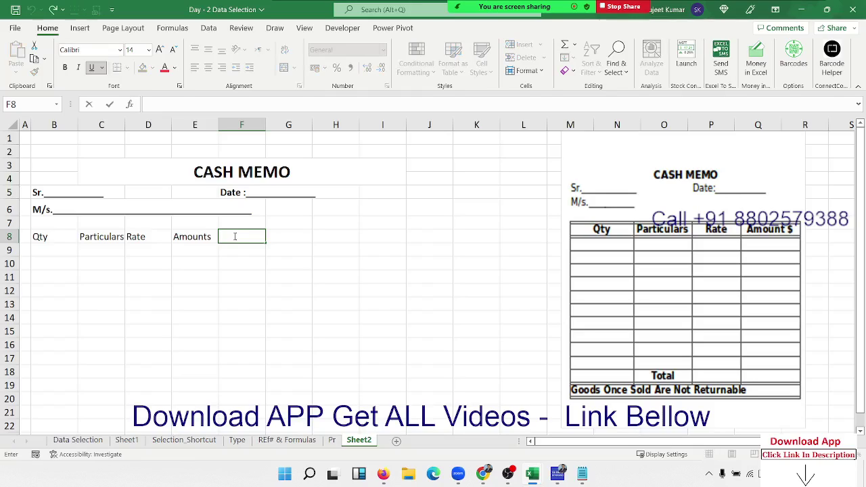
# - Apply the rupee Accounting format to F8, test it with 1 (₹ 1.00), then clear it
pyautogui.write('$')
pyautogui.press('Escape')
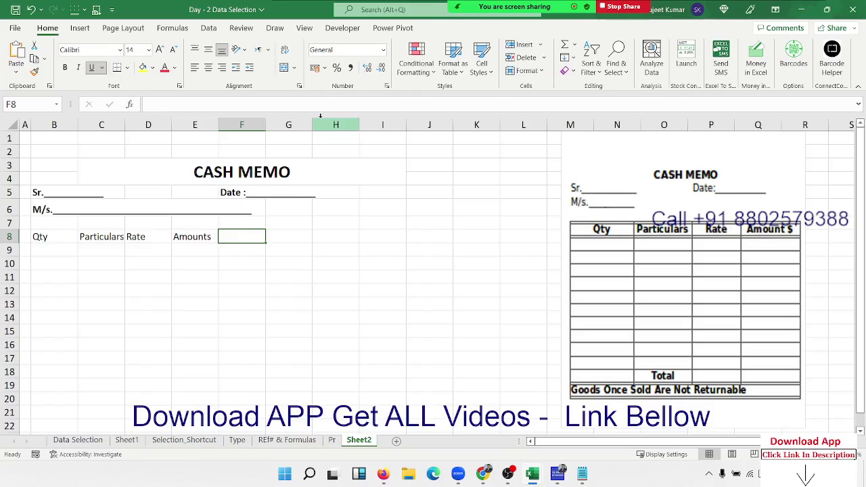
pyautogui.click(314, 71)
pyautogui.write('1')
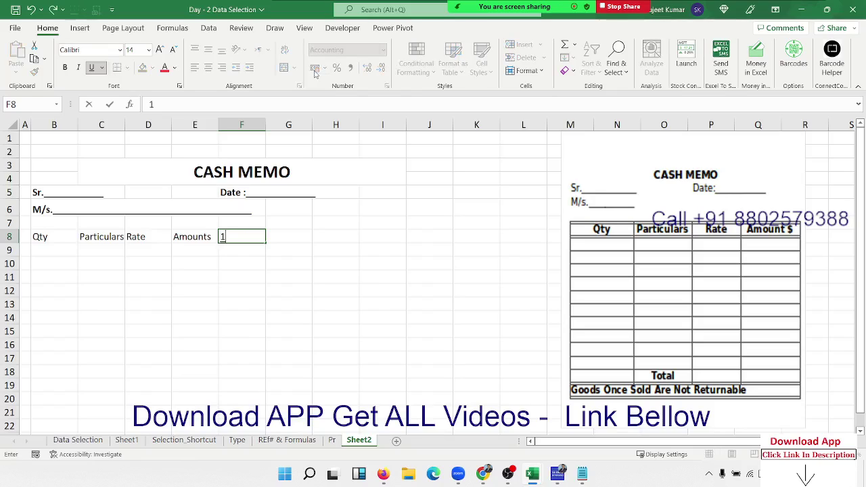
pyautogui.press('Return')
pyautogui.press('Up')
pyautogui.hotkey('ctrl', 'u')
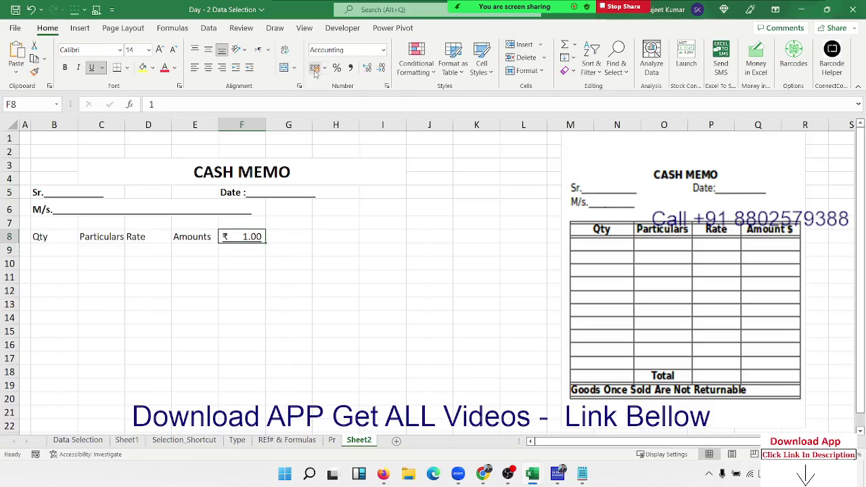
pyautogui.press('Delete')
pyautogui.press('Left')
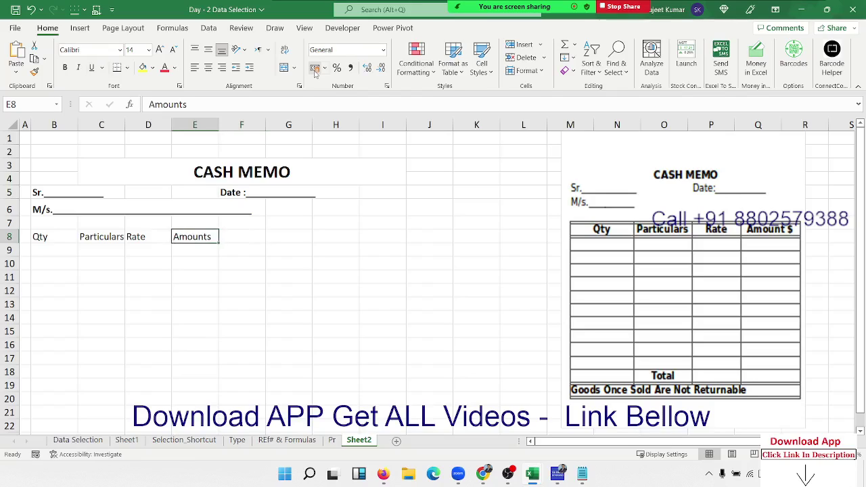
pyautogui.press('Right')
# - Open the Symbol dialog from the Insert ribbon's Symbols group
pyautogui.click(80, 28)
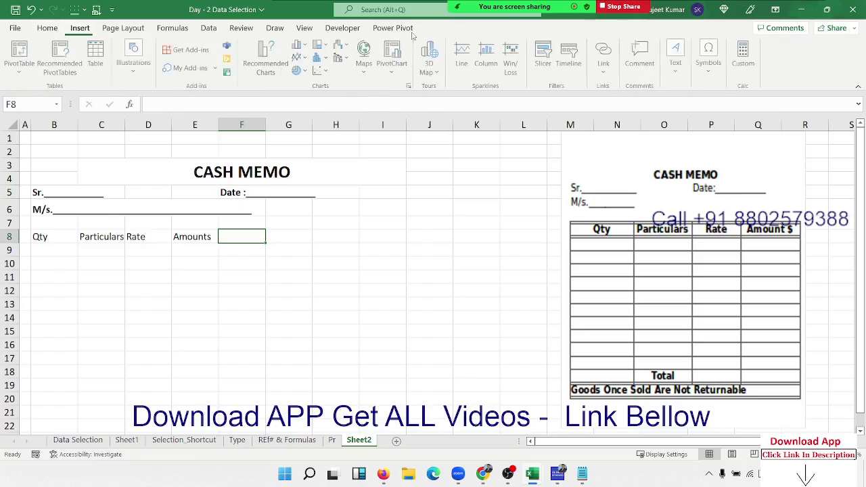
pyautogui.click(709, 56)
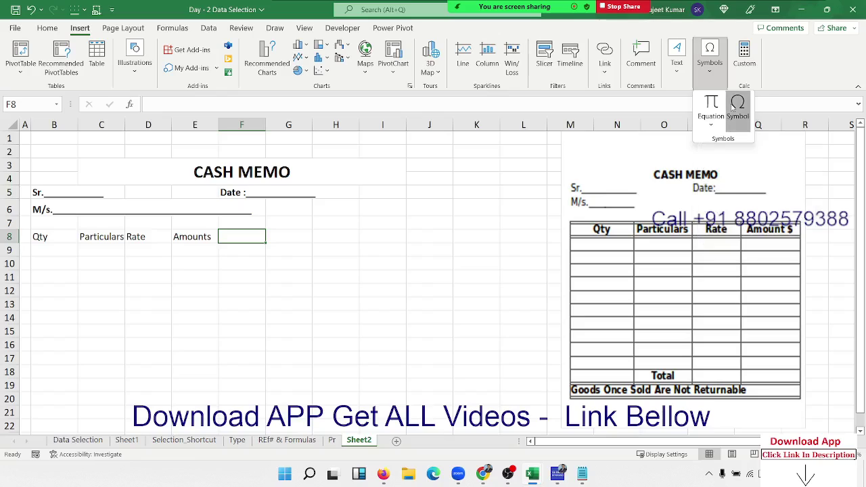
pyautogui.click(736, 107)
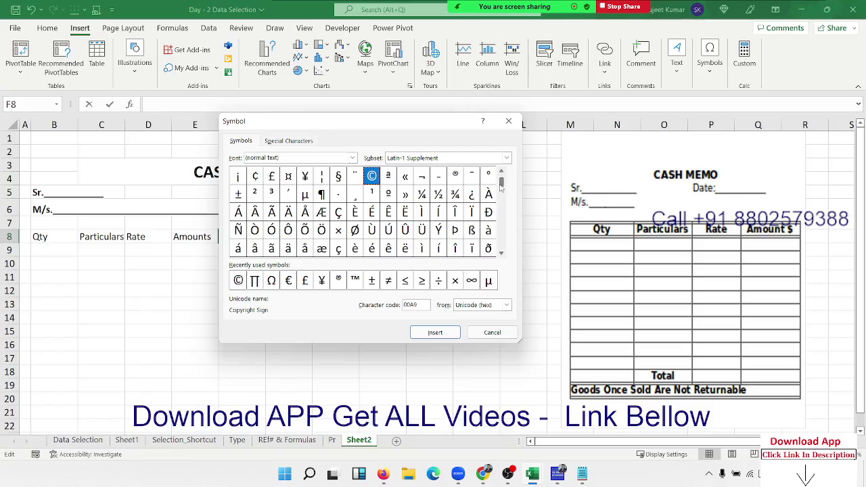
# - Page down through the Greek, punctuation and Arabic symbols searching for the needed sign
pyautogui.moveTo(501, 191); pyautogui.dragTo(502, 198)
pyautogui.click(504, 255)
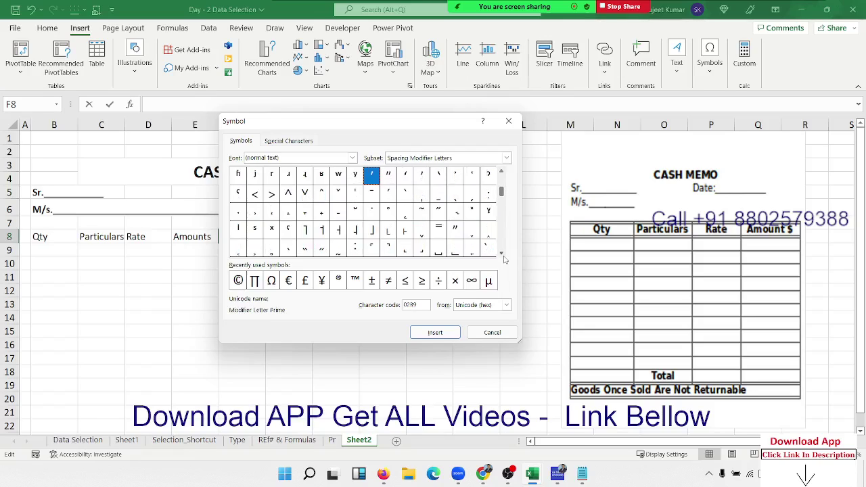
pyautogui.click(503, 256)
pyautogui.click(504, 256)
pyautogui.click(503, 256)
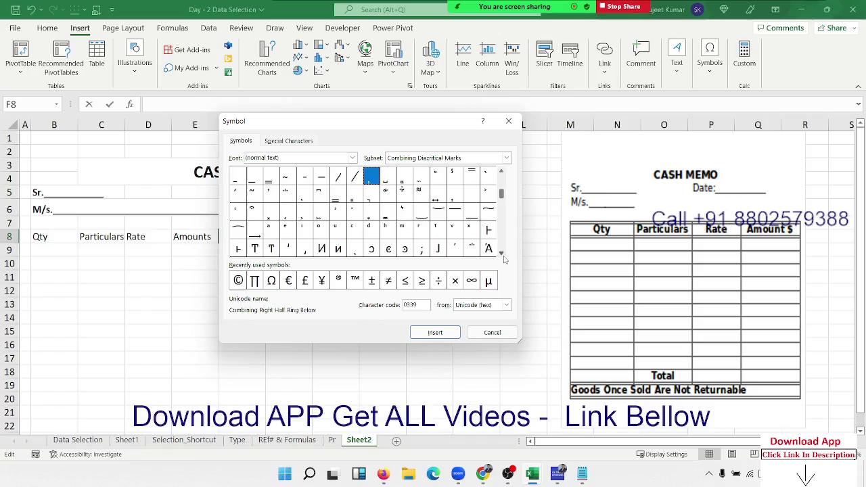
pyautogui.click(503, 256)
pyautogui.click(503, 258)
pyautogui.click(503, 258)
pyautogui.click(503, 257)
pyautogui.click(504, 256)
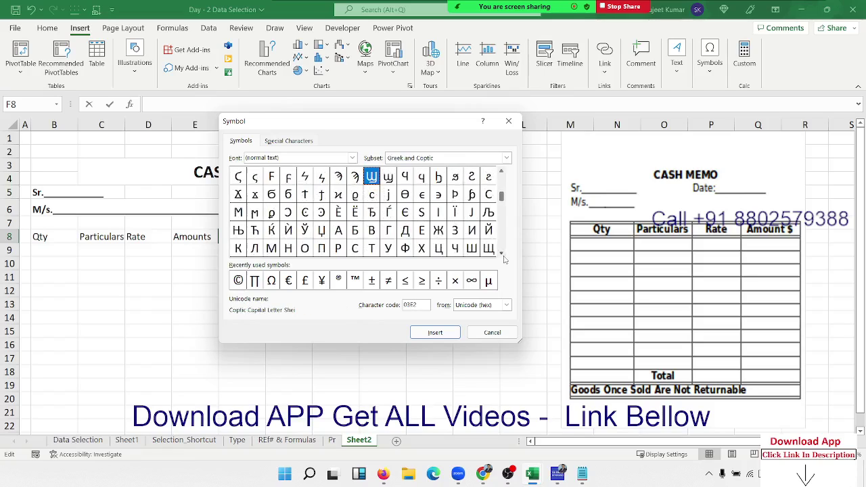
pyautogui.click(504, 256)
pyautogui.click(503, 257)
pyautogui.click(503, 256)
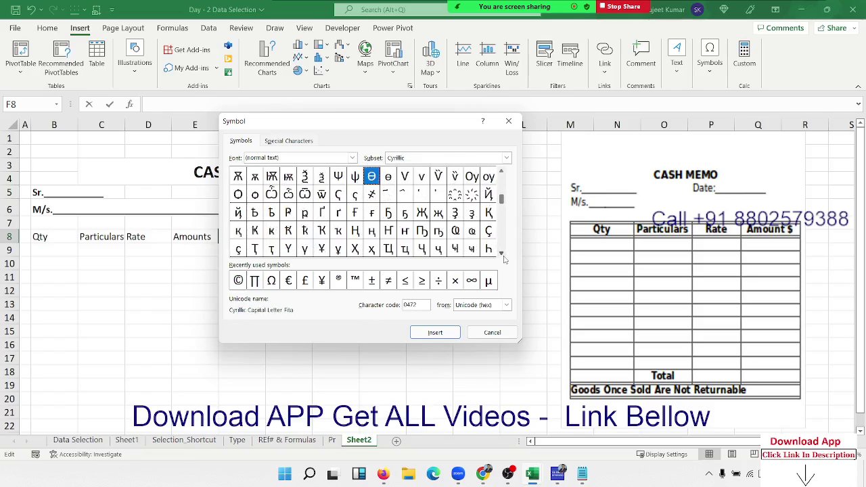
pyautogui.click(503, 256)
pyautogui.click(504, 257)
pyautogui.click(504, 256)
pyautogui.click(503, 257)
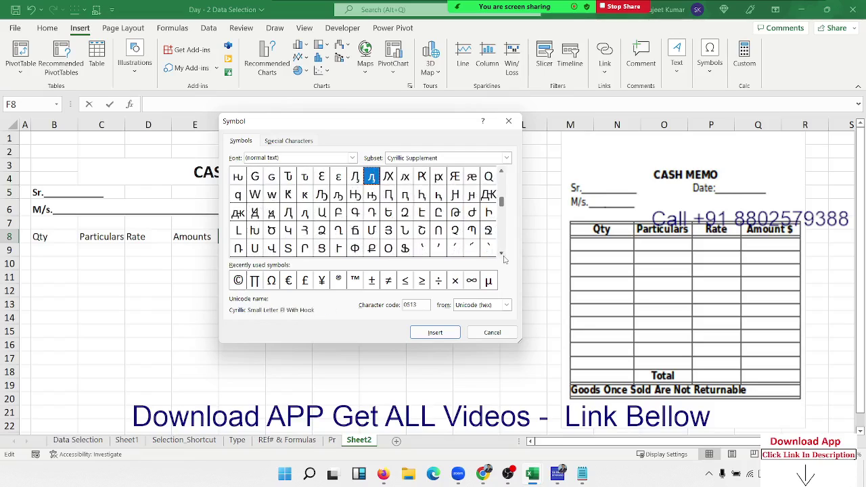
pyautogui.click(503, 256)
pyautogui.click(503, 257)
pyautogui.click(504, 256)
pyautogui.click(504, 256)
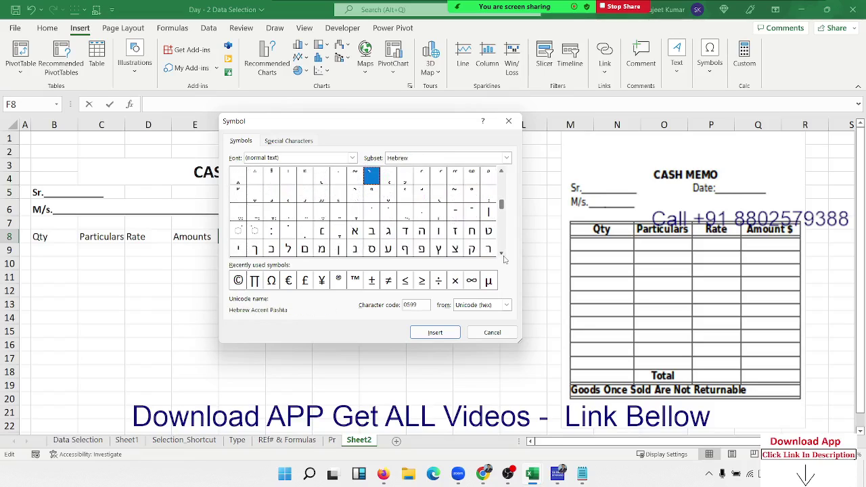
pyautogui.click(503, 256)
pyautogui.click(503, 257)
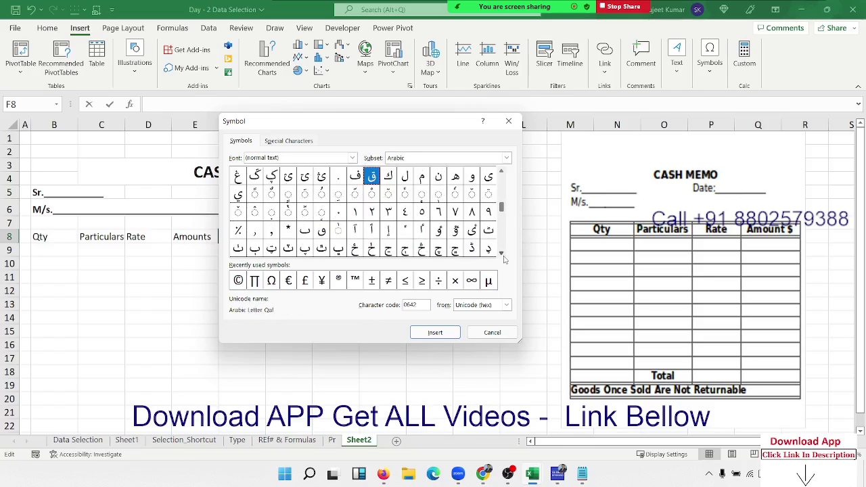
pyautogui.click(504, 256)
pyautogui.click(504, 256)
pyautogui.click(503, 257)
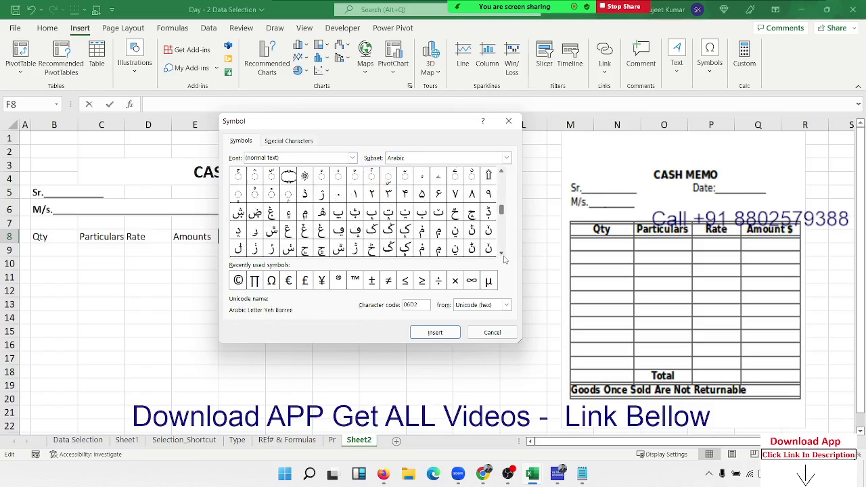
pyautogui.click(504, 256)
pyautogui.click(503, 257)
pyautogui.click(504, 256)
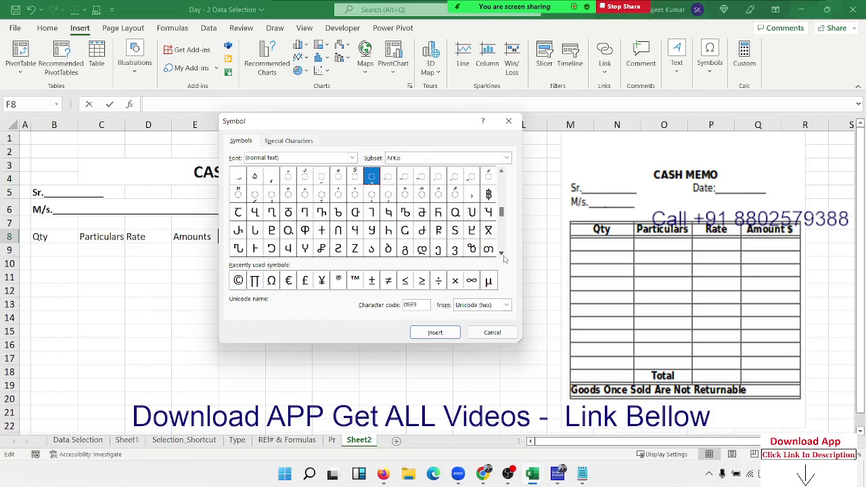
pyautogui.click(503, 257)
pyautogui.click(503, 257)
pyautogui.click(504, 256)
pyautogui.click(504, 256)
pyautogui.click(503, 256)
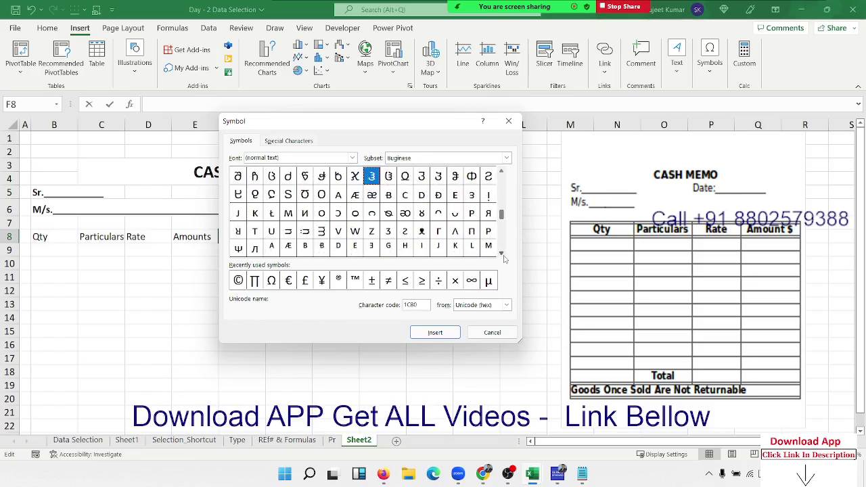
pyautogui.click(503, 256)
pyautogui.click(504, 256)
pyautogui.click(504, 257)
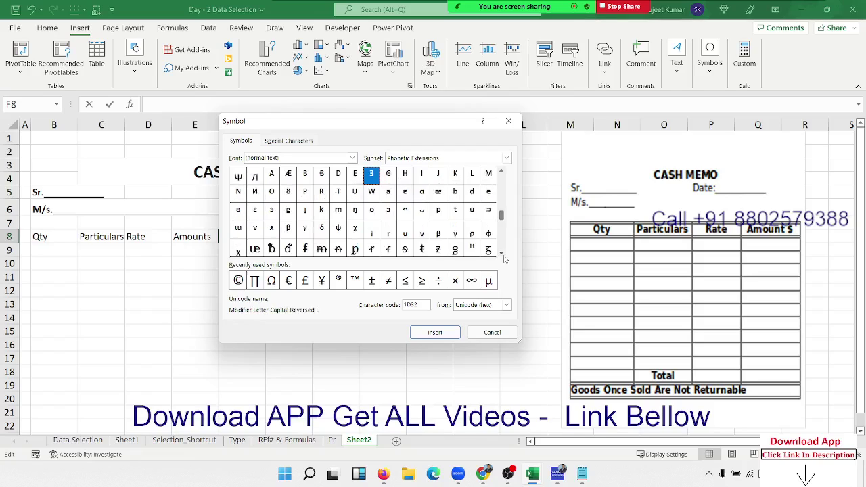
pyautogui.click(503, 256)
pyautogui.click(504, 257)
pyautogui.click(503, 257)
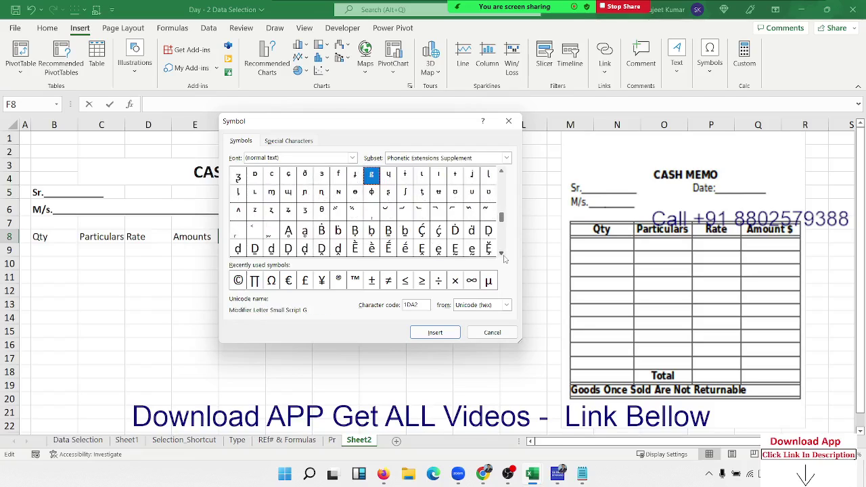
pyautogui.click(504, 257)
pyautogui.click(503, 257)
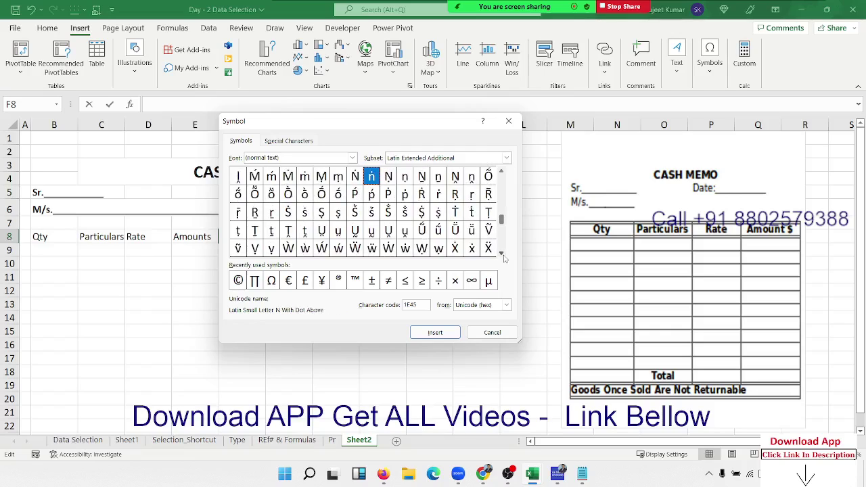
pyautogui.click(503, 257)
pyautogui.click(504, 256)
pyautogui.click(503, 256)
pyautogui.click(503, 257)
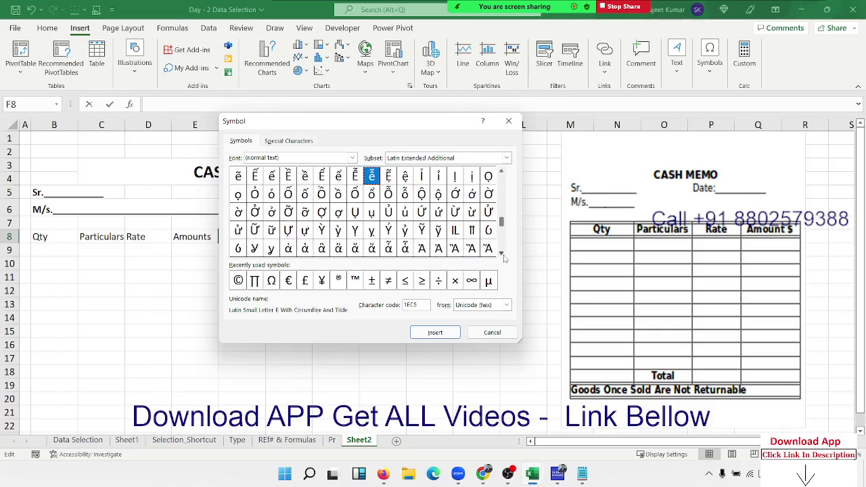
pyautogui.click(503, 257)
pyautogui.click(504, 256)
pyautogui.click(504, 257)
pyautogui.click(503, 256)
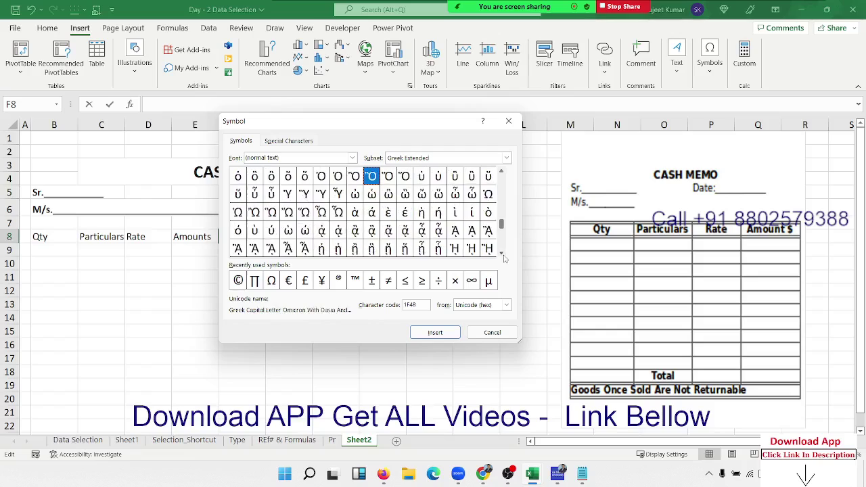
pyautogui.click(503, 256)
pyautogui.click(503, 256)
pyautogui.click(503, 255)
pyautogui.click(503, 256)
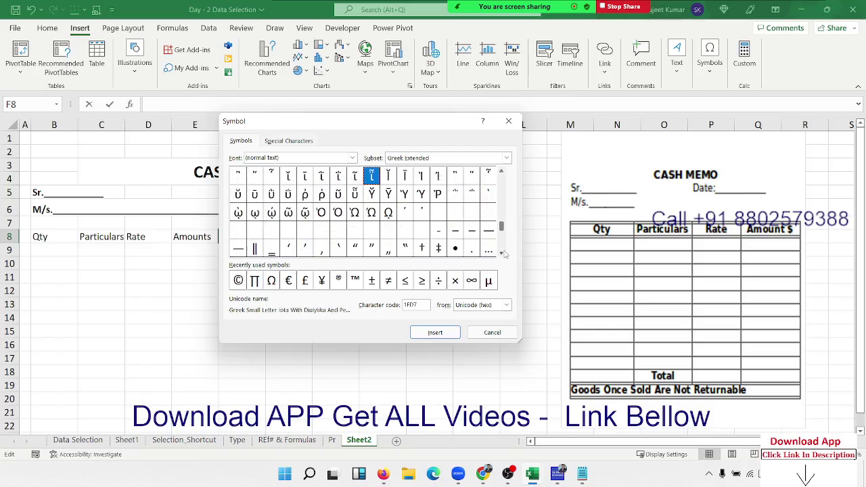
pyautogui.click(503, 254)
pyautogui.click(504, 254)
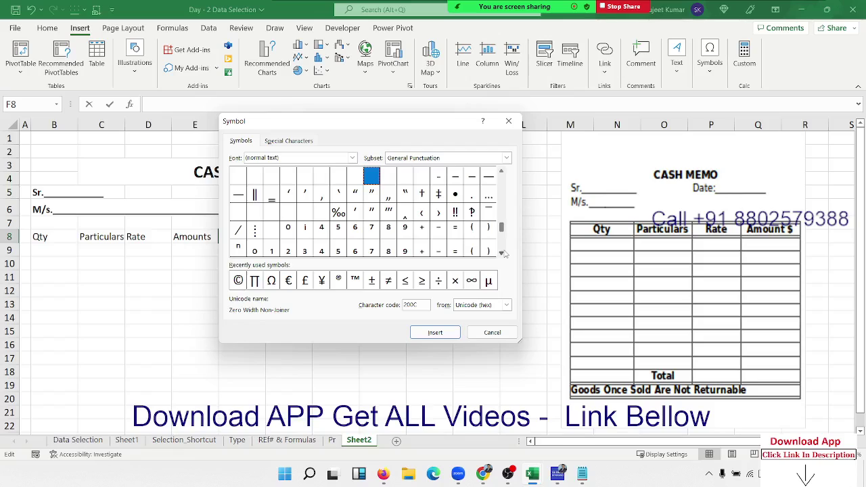
pyautogui.click(504, 254)
pyautogui.click(503, 253)
pyautogui.click(503, 253)
pyautogui.click(504, 254)
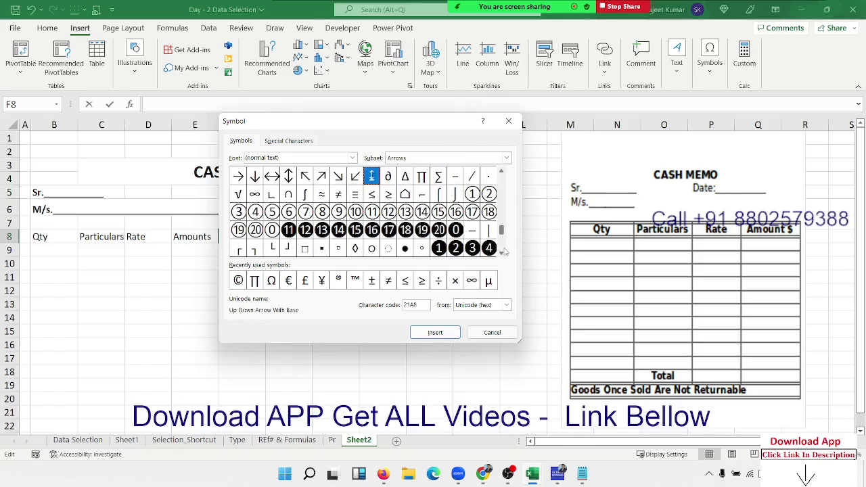
pyautogui.click(502, 253)
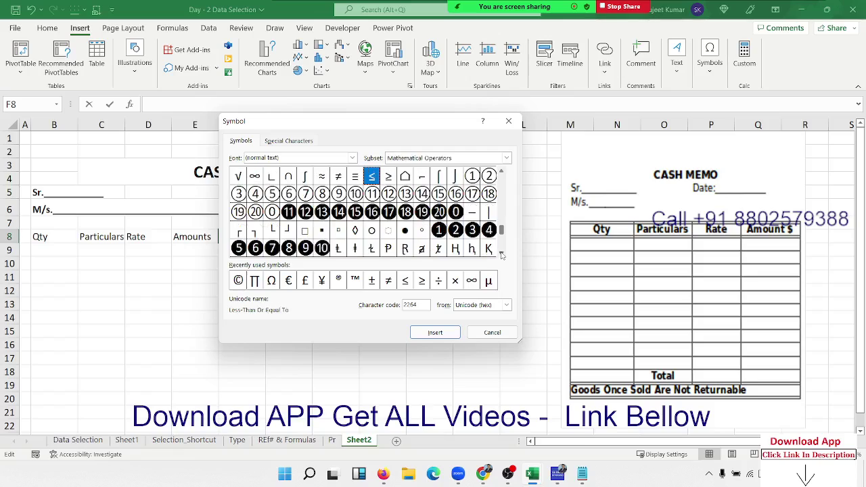
pyautogui.click(501, 254)
pyautogui.click(502, 254)
pyautogui.click(501, 253)
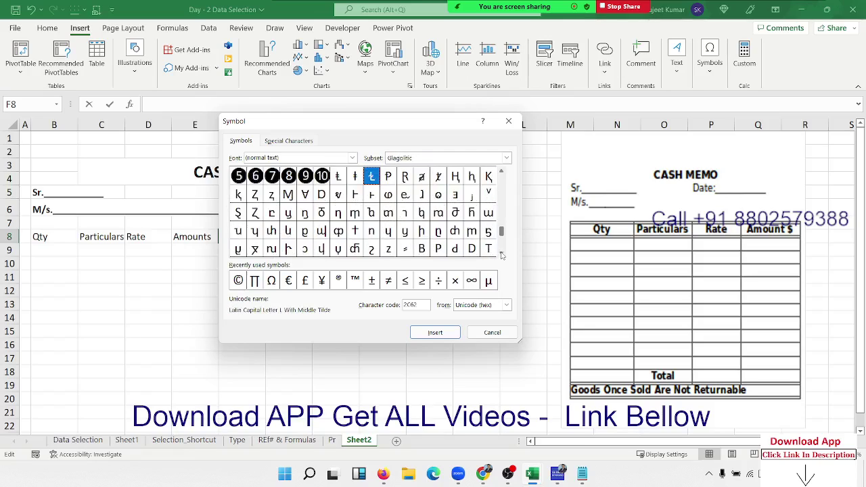
pyautogui.click(502, 254)
pyautogui.click(501, 254)
pyautogui.click(501, 253)
pyautogui.click(502, 254)
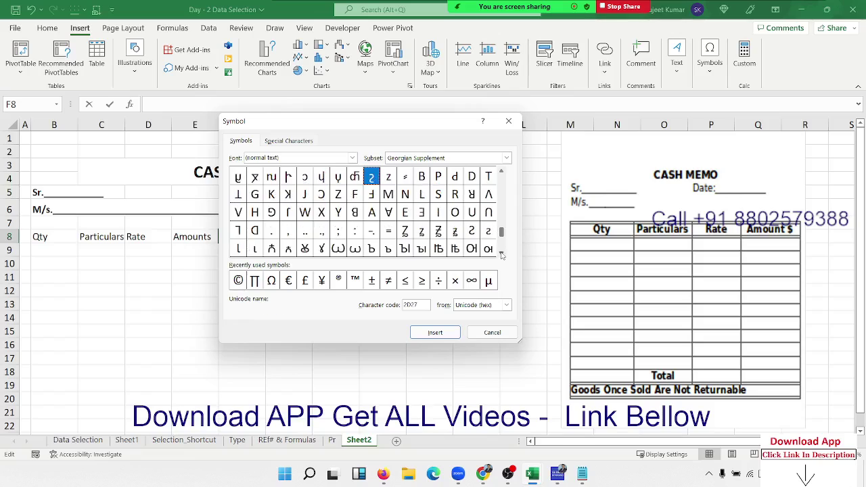
pyautogui.click(501, 254)
pyautogui.click(502, 254)
pyautogui.click(502, 254)
pyautogui.click(501, 253)
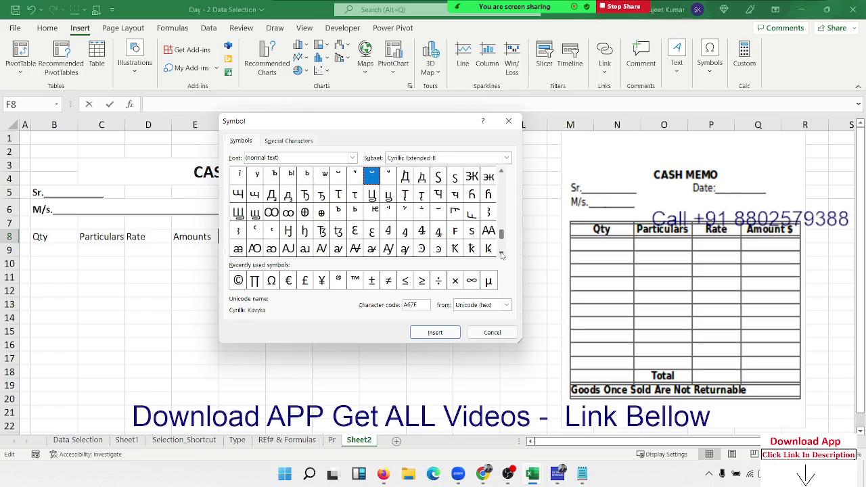
pyautogui.click(502, 254)
pyautogui.click(502, 253)
pyautogui.click(501, 254)
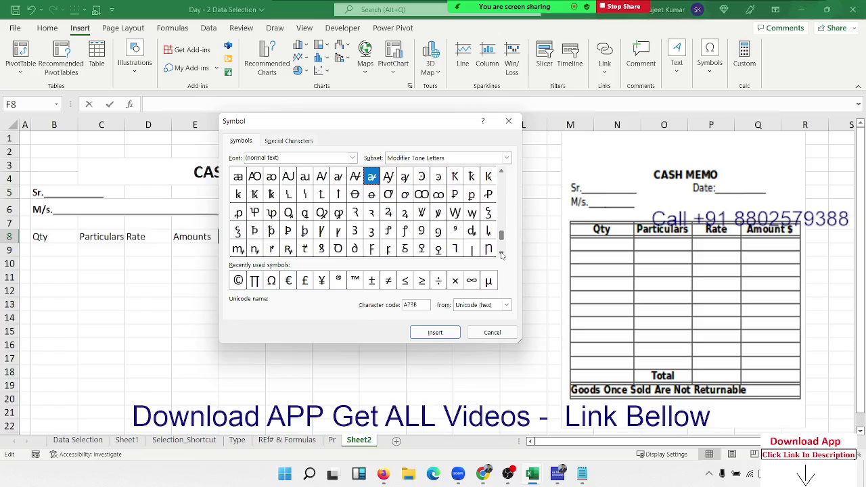
pyautogui.click(502, 254)
pyautogui.click(502, 254)
pyautogui.click(502, 254)
pyautogui.click(501, 253)
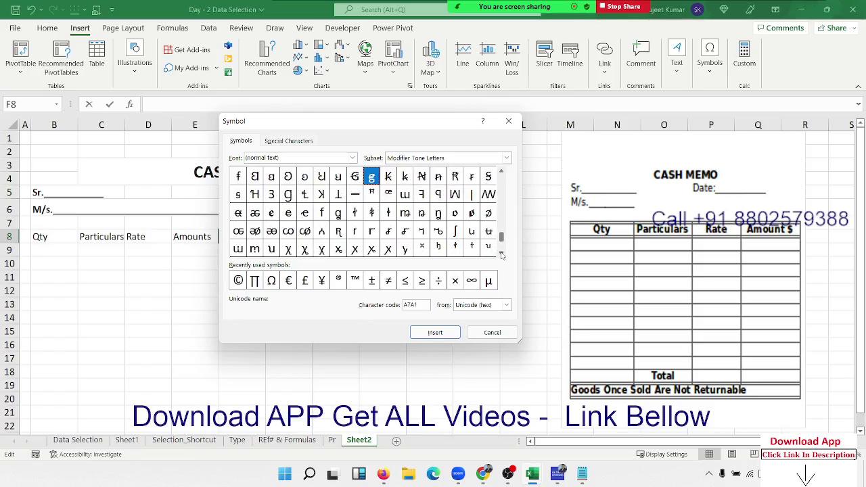
pyautogui.click(501, 253)
pyautogui.click(502, 254)
pyautogui.click(501, 254)
pyautogui.click(501, 254)
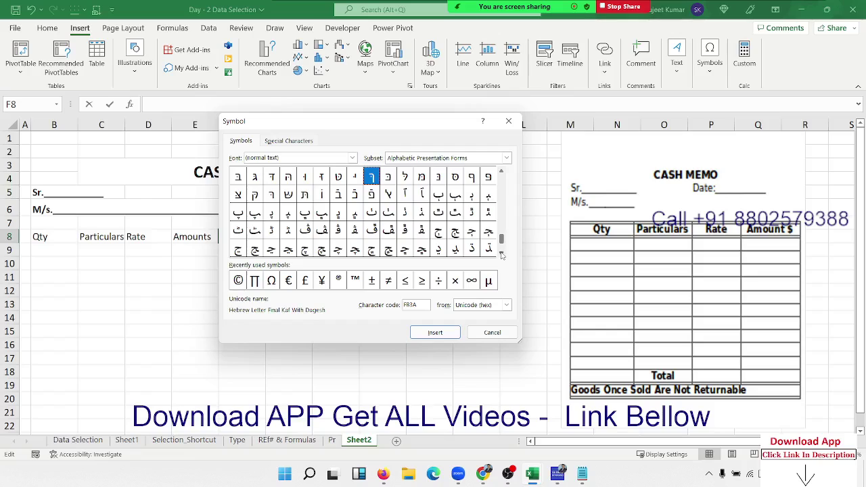
pyautogui.click(501, 254)
pyautogui.click(502, 254)
pyautogui.click(502, 254)
pyautogui.click(501, 253)
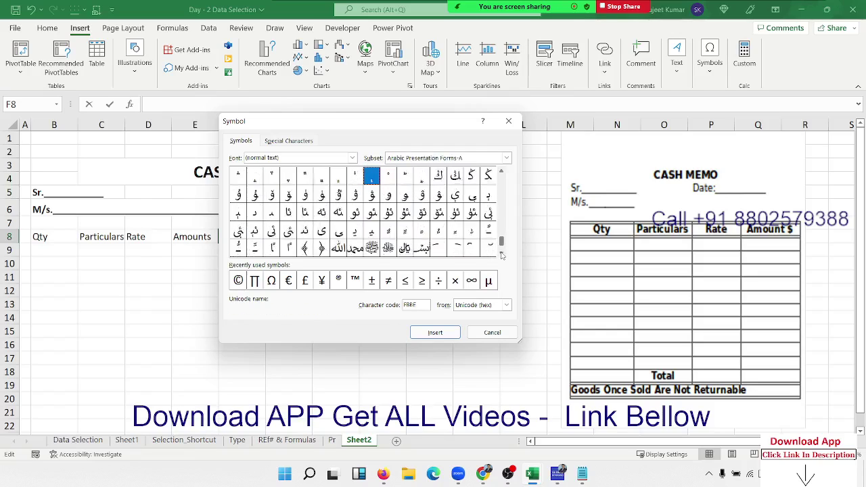
pyautogui.click(502, 253)
pyautogui.click(502, 253)
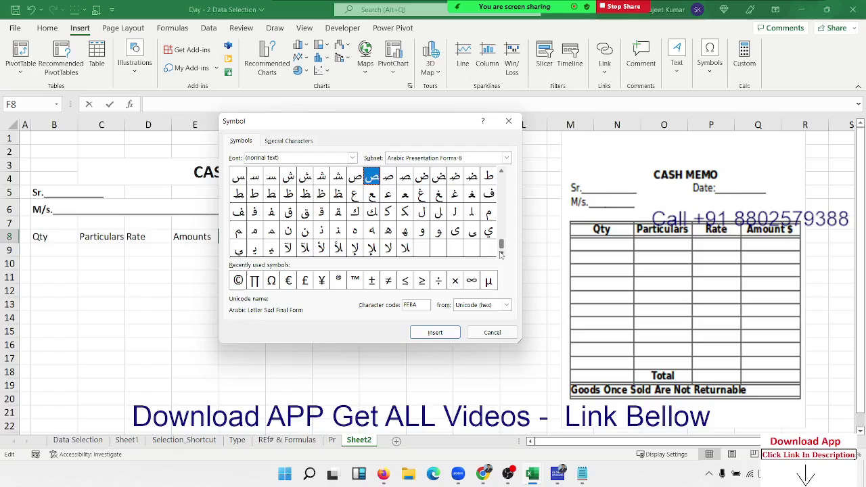
pyautogui.click(352, 157)
# - Set the Symbol dialog's font to Calibri
pyautogui.click(352, 163)
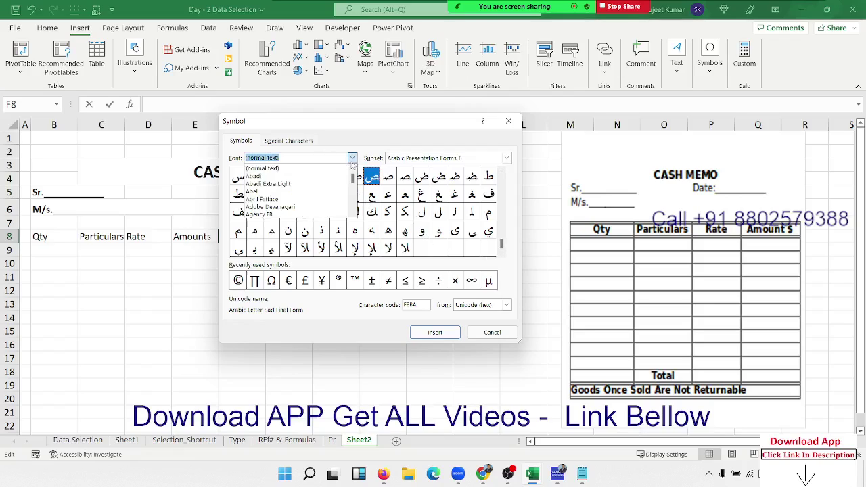
pyautogui.write('c')
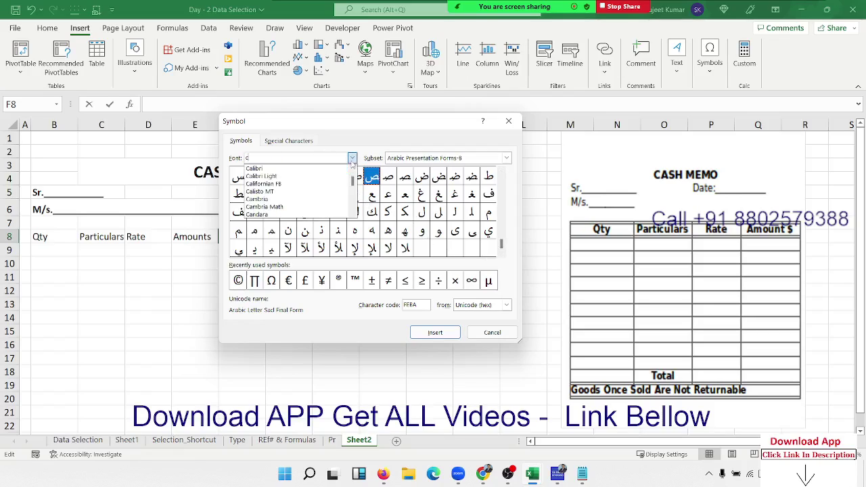
pyautogui.press('Tab')
# - Switch the symbol subset to Currency Symbols, passing through Number Forms and Mathematical Operators
pyautogui.click(394, 160)
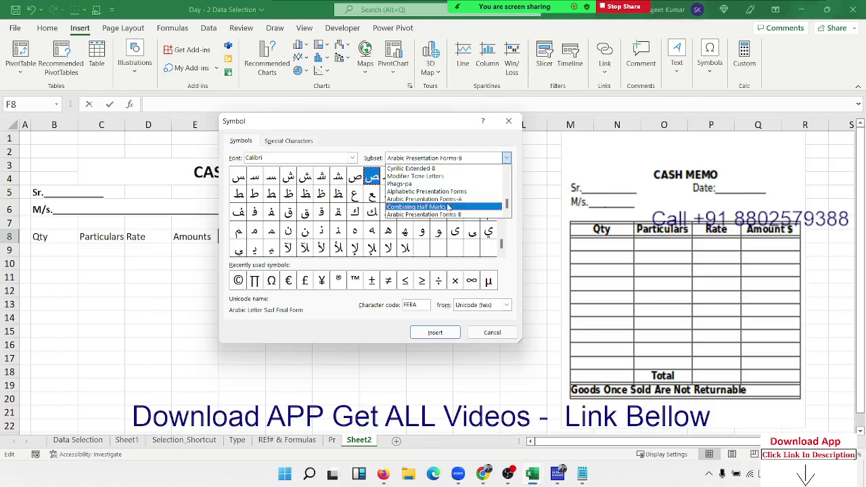
pyautogui.scroll(1, 448, 192)
pyautogui.scroll(1, 448, 191)
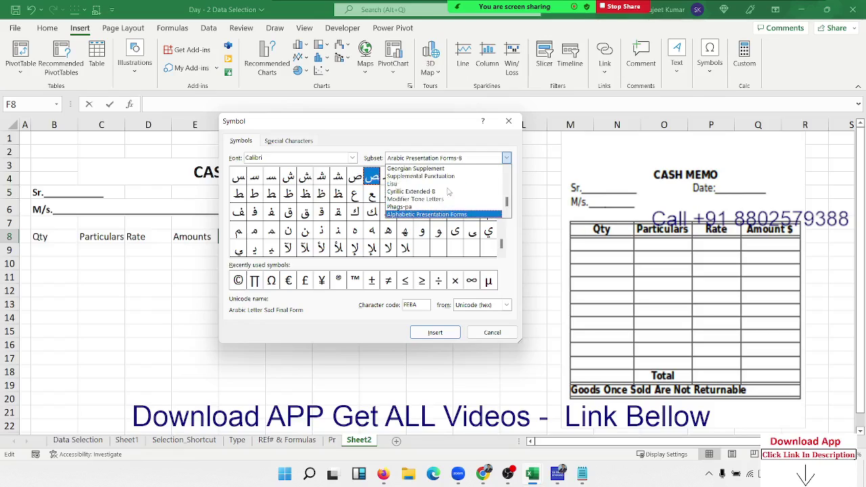
pyautogui.scroll(1, 448, 189)
pyautogui.scroll(2, 448, 189)
pyautogui.scroll(1, 448, 185)
pyautogui.scroll(1, 449, 187)
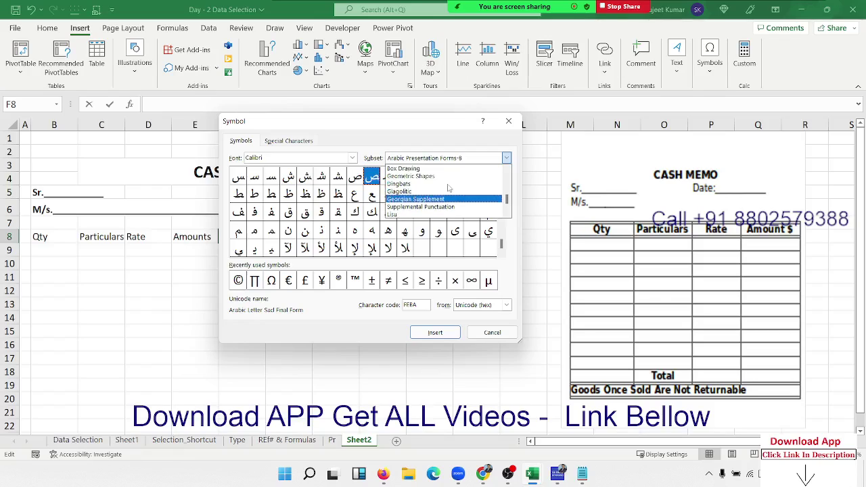
pyautogui.scroll(3, 448, 188)
pyautogui.scroll(1, 448, 189)
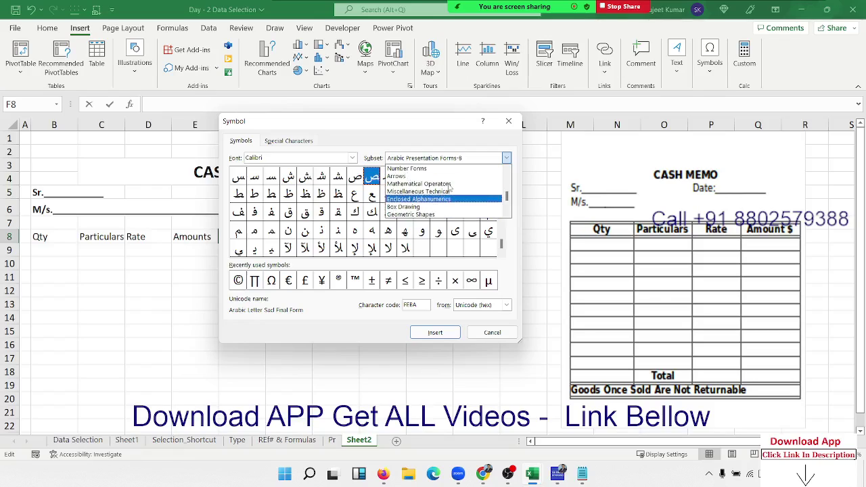
pyautogui.scroll(1, 449, 191)
pyautogui.scroll(1, 450, 195)
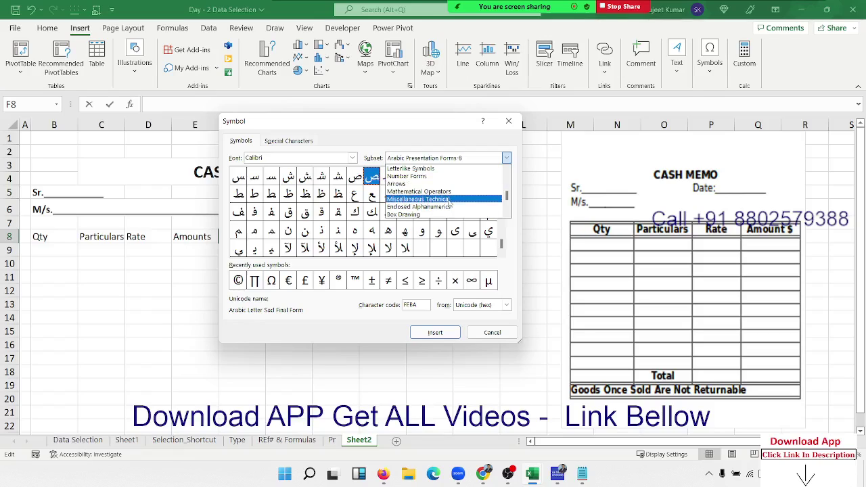
pyautogui.scroll(1, 448, 195)
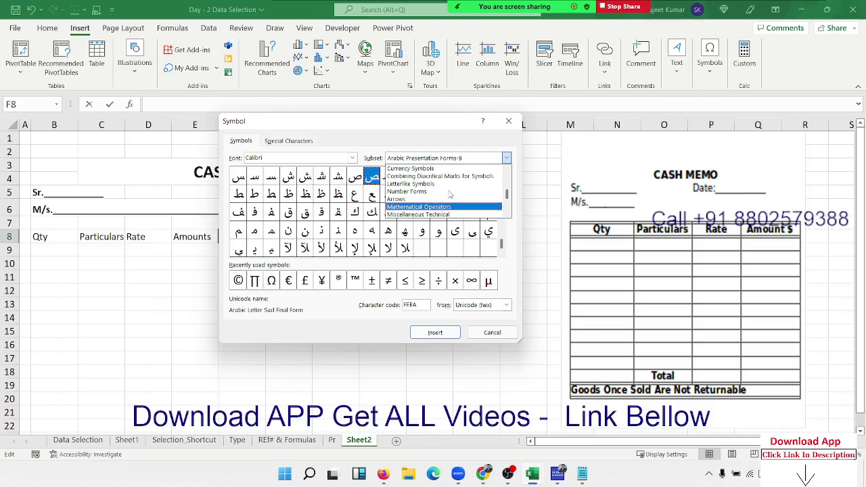
pyautogui.click(450, 194)
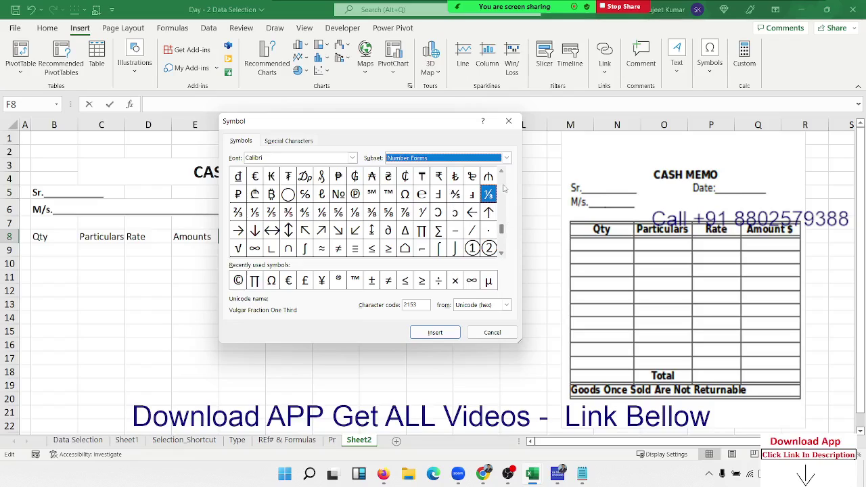
pyautogui.click(506, 157)
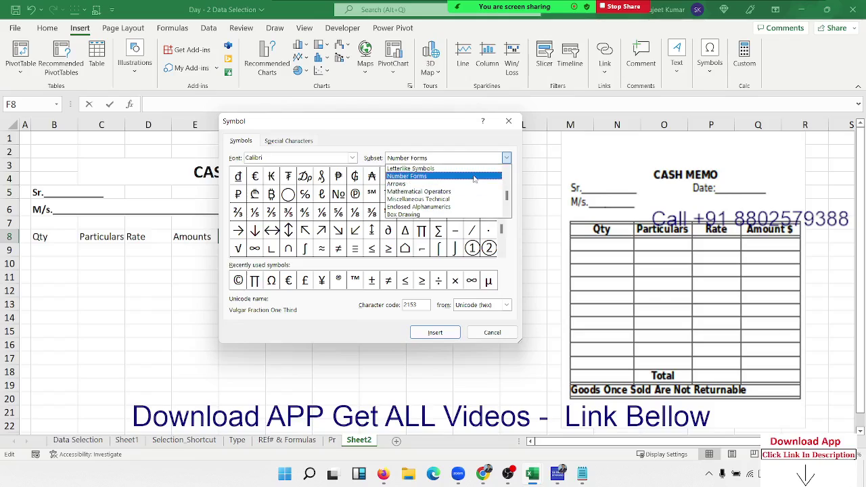
pyautogui.click(474, 178)
pyautogui.click(477, 162)
pyautogui.click(476, 192)
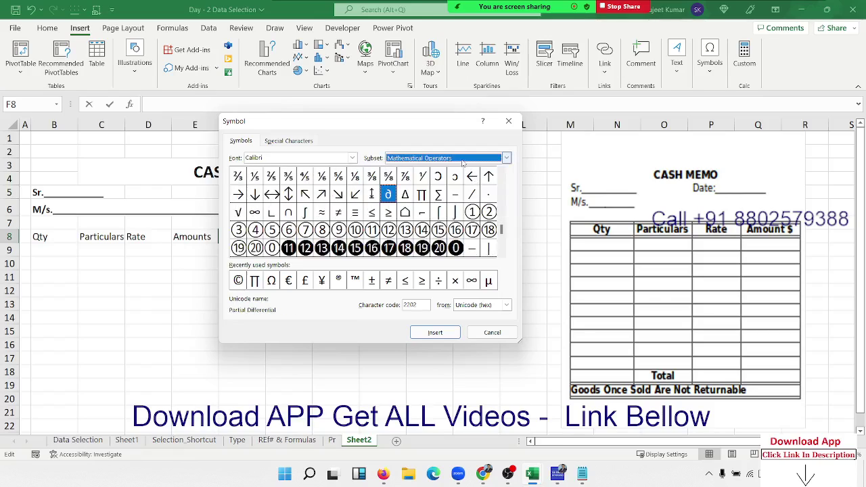
pyautogui.click(506, 158)
pyautogui.scroll(4, 508, 173)
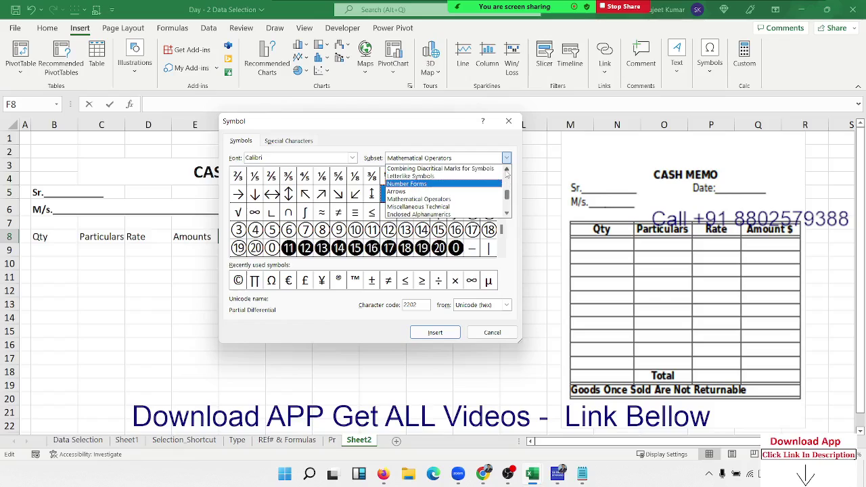
pyautogui.click(468, 184)
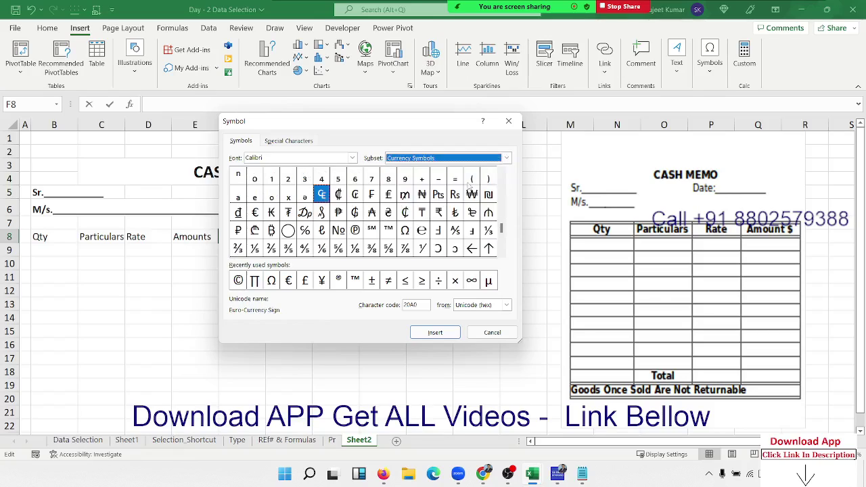
# - Insert the Indian Rupee Sign ₹ into cell F8 and close the dialog
pyautogui.click(438, 212)
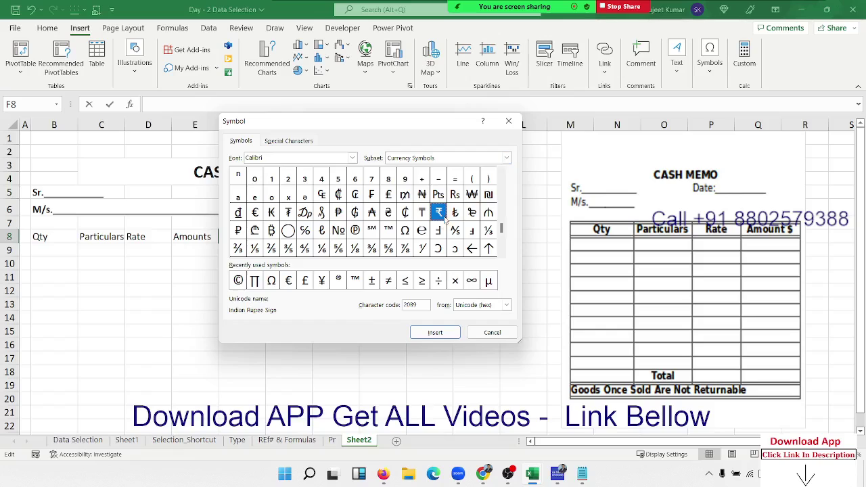
pyautogui.click(435, 331)
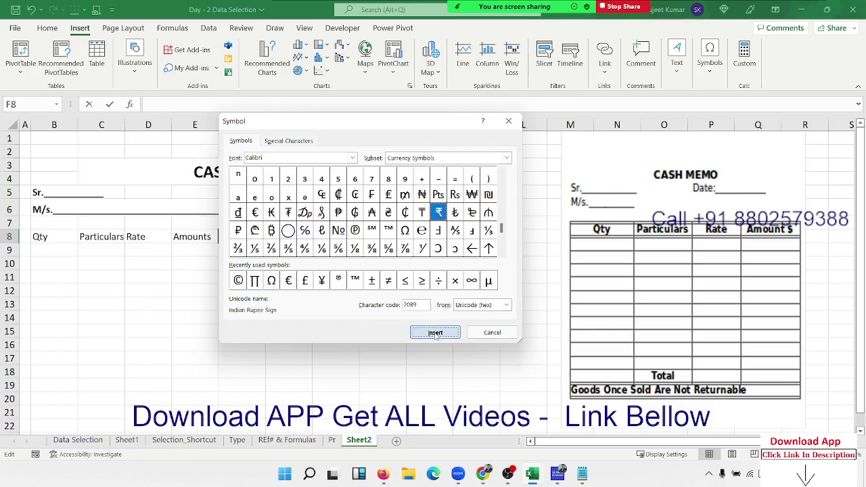
pyautogui.click(492, 333)
# - Delete the ₹ from F8 and append ₹ to the Amounts heading in E8
pyautogui.doubleClick(230, 237)
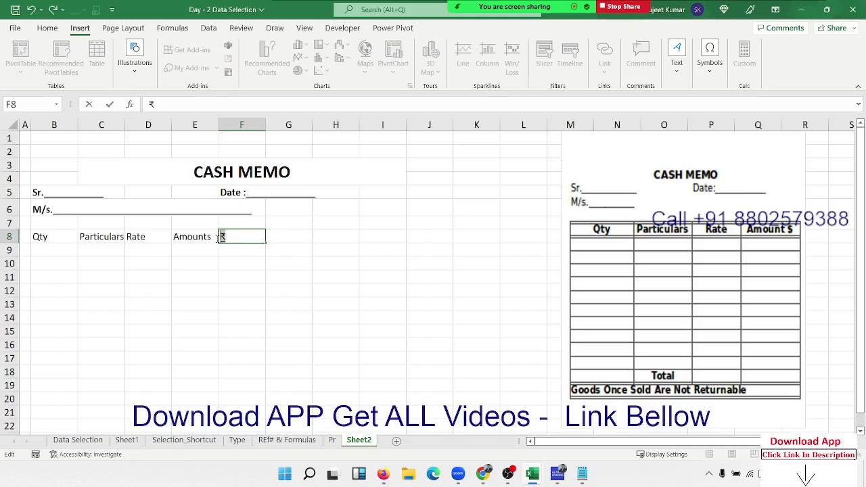
pyautogui.press('BackSpace')
pyautogui.click(215, 241)
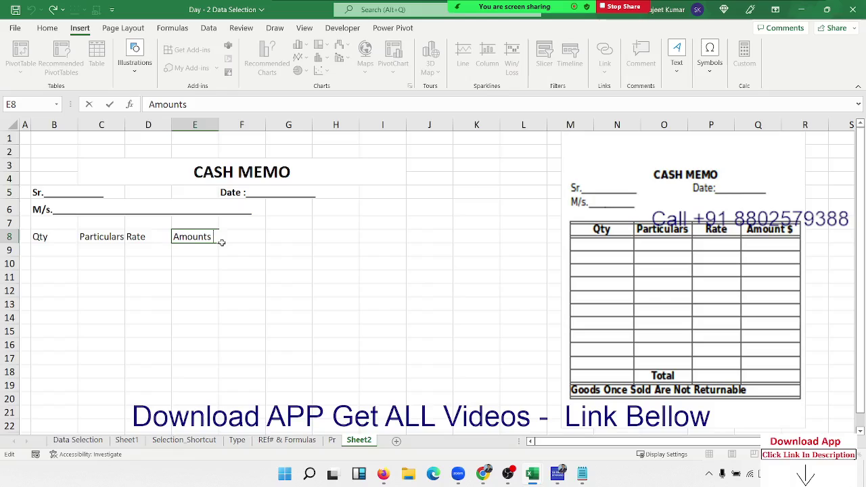
pyautogui.write('₹')
pyautogui.click(220, 263)
# - Move the Date : label from F5 to E5
pyautogui.click(215, 280)
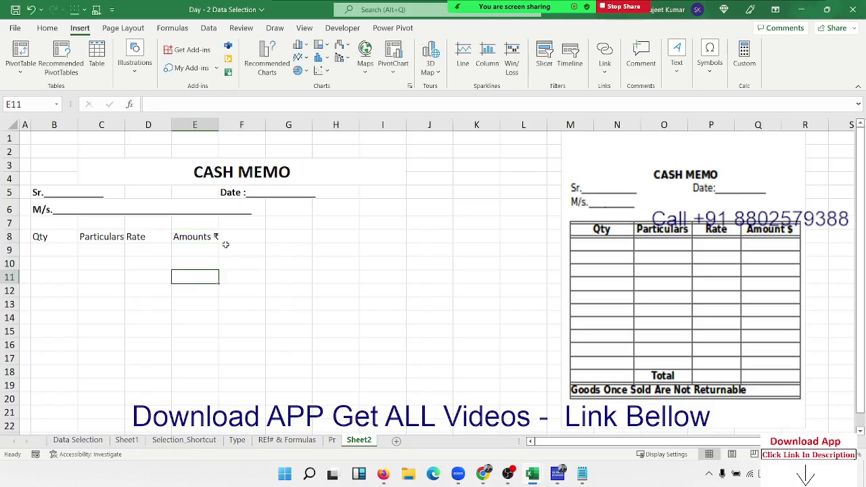
pyautogui.click(142, 246)
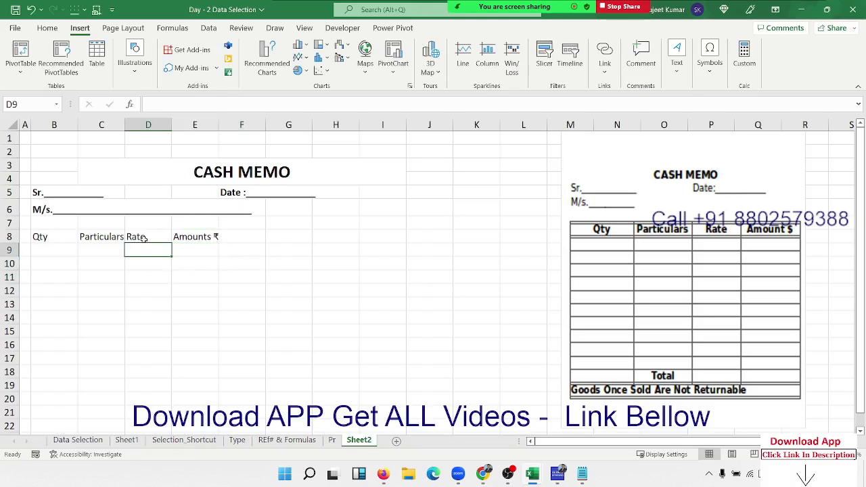
pyautogui.click(143, 237)
pyautogui.click(261, 231)
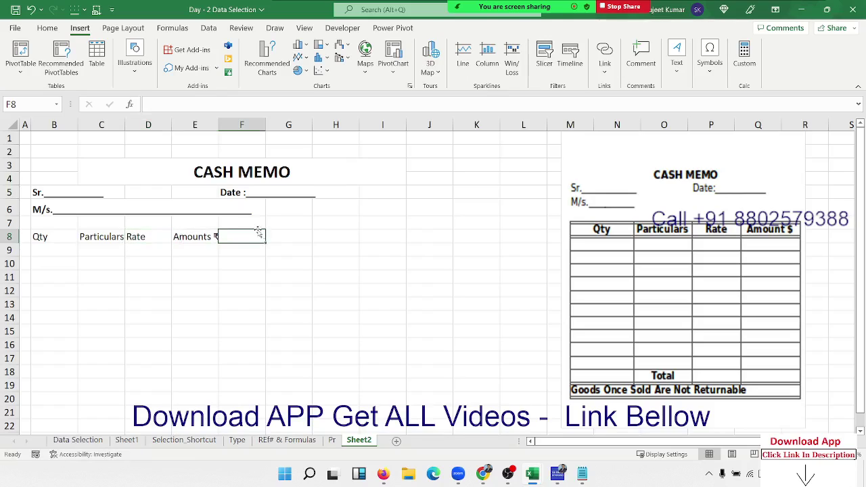
pyautogui.click(237, 197)
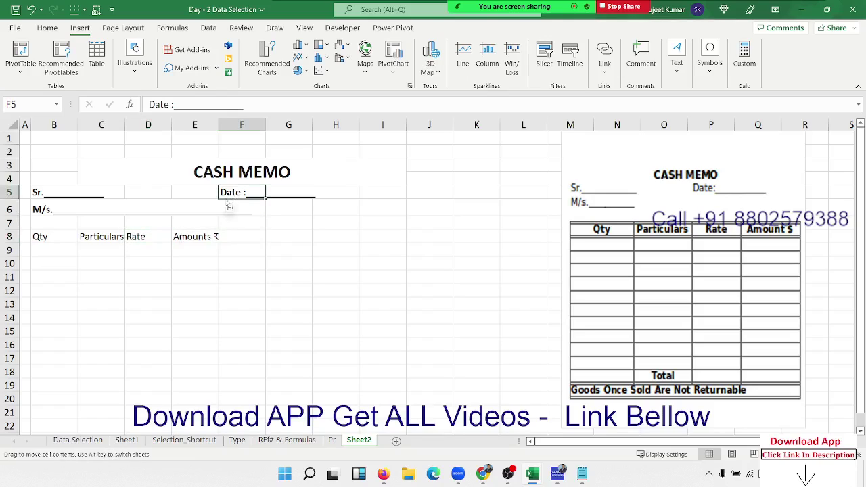
pyautogui.moveTo(232, 203); pyautogui.dragTo(180, 203)
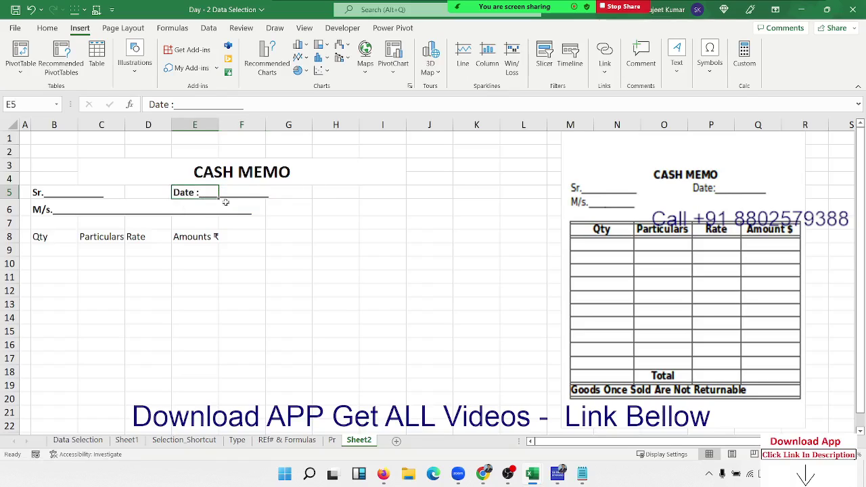
# - Widen column C to fit the Particulars heading and shift the sample memo picture left
pyautogui.click(309, 265)
pyautogui.click(120, 247)
pyautogui.click(94, 237)
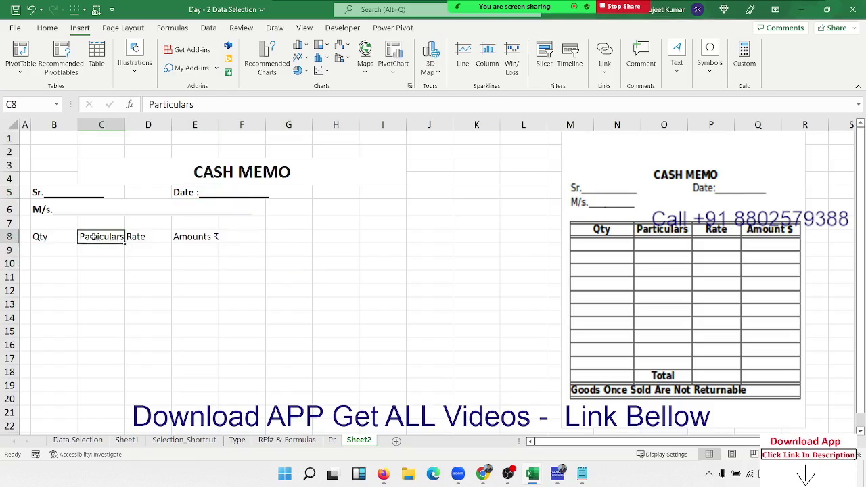
pyautogui.moveTo(78, 129); pyautogui.dragTo(319, 130)
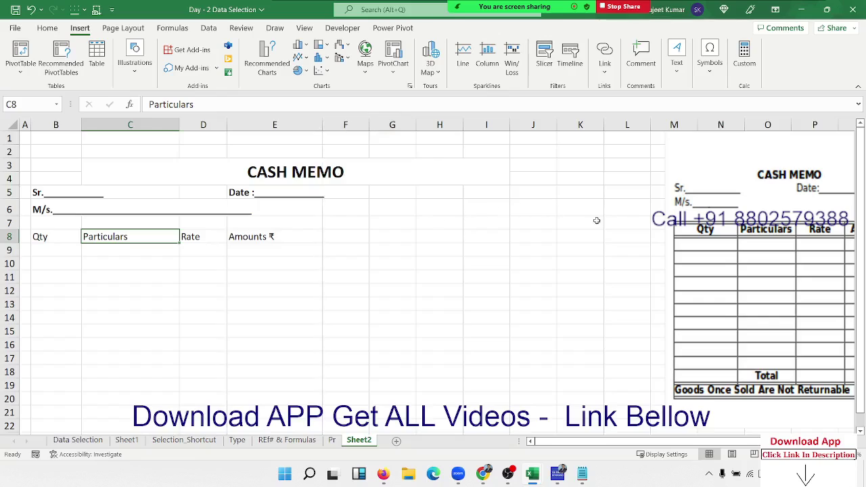
pyautogui.moveTo(699, 180); pyautogui.dragTo(500, 170)
# - Unmerge the CASH MEMO title and re-merge it centred across C3:E4
pyautogui.click(404, 172)
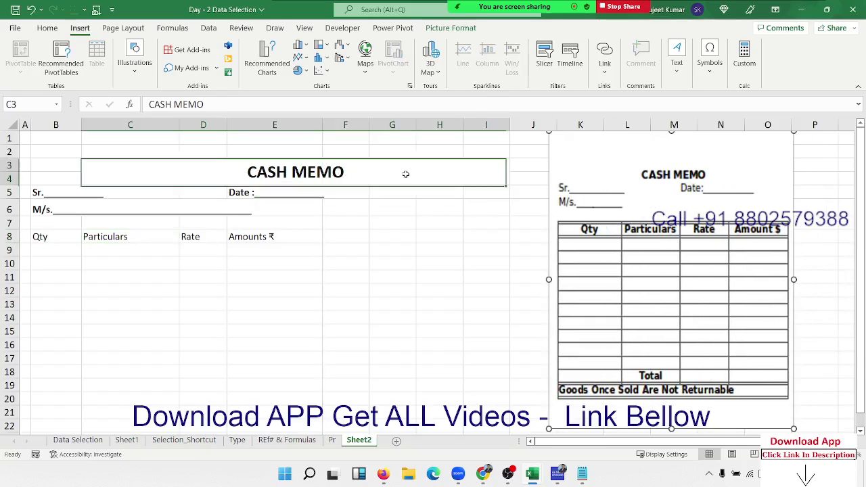
pyautogui.click(48, 28)
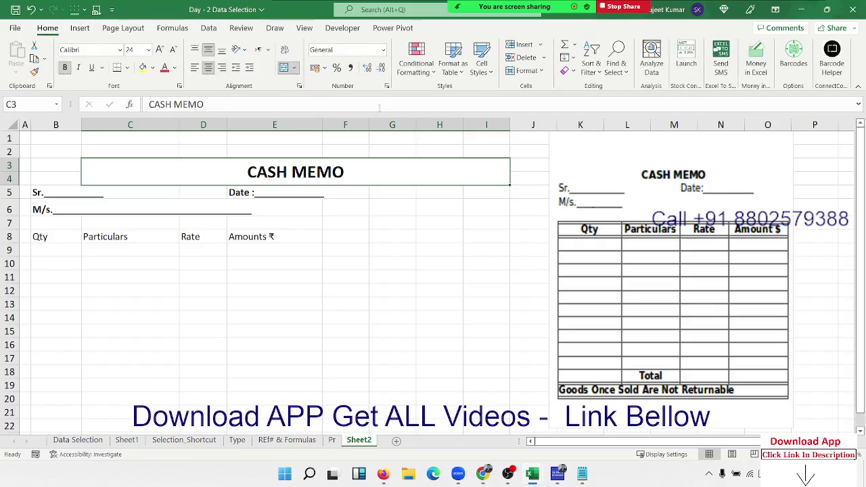
pyautogui.click(284, 67)
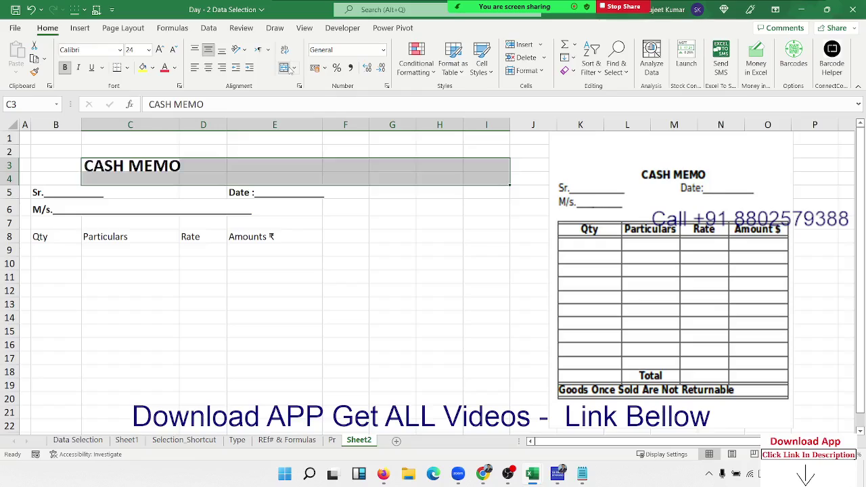
pyautogui.click(161, 169)
pyautogui.moveTo(159, 168); pyautogui.dragTo(311, 179)
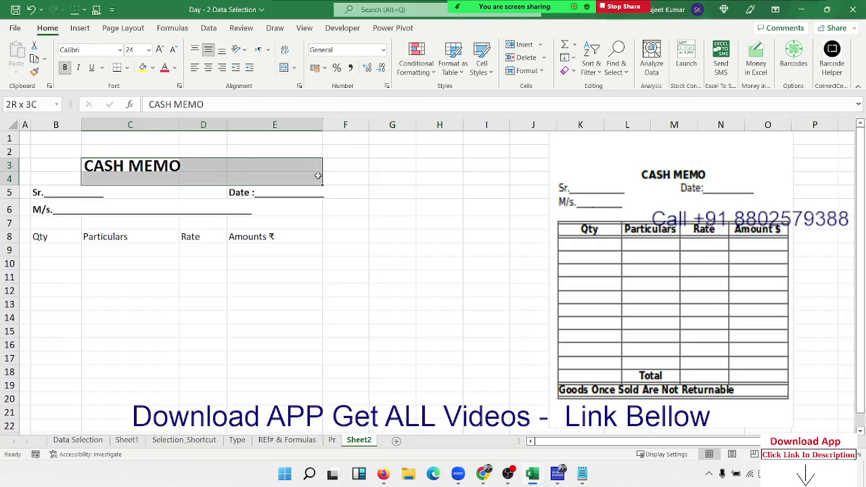
pyautogui.click(287, 69)
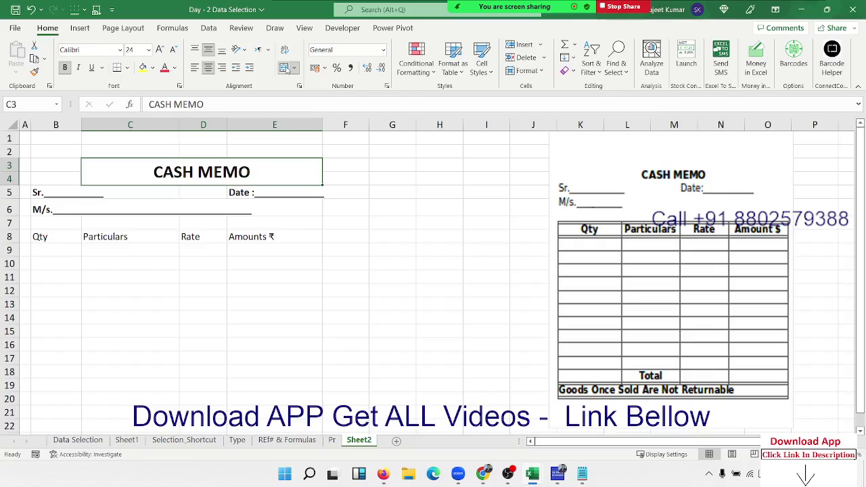
pyautogui.click(348, 295)
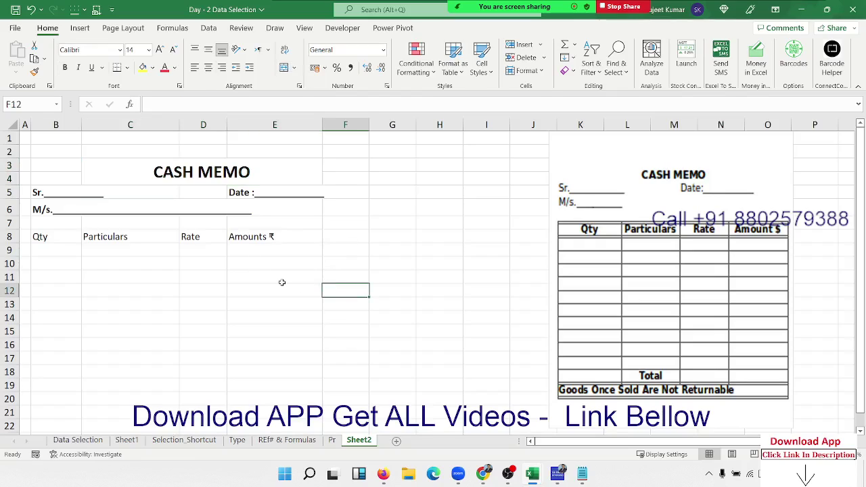
# - Give B8:E20 all borders plus a thick outside border
pyautogui.moveTo(44, 234)
pyautogui.mouseDown()
pyautogui.moveTo(265, 247)
pyautogui.moveTo(263, 397)
pyautogui.mouseUp()
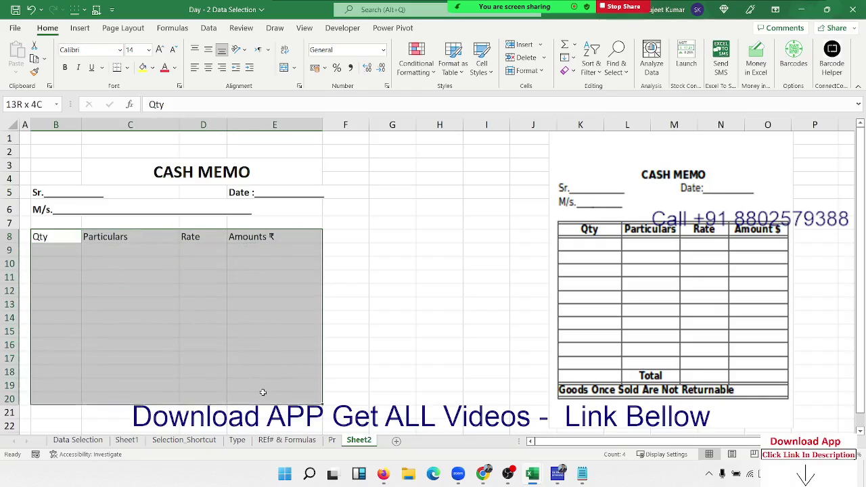
pyautogui.click(127, 67)
pyautogui.click(149, 174)
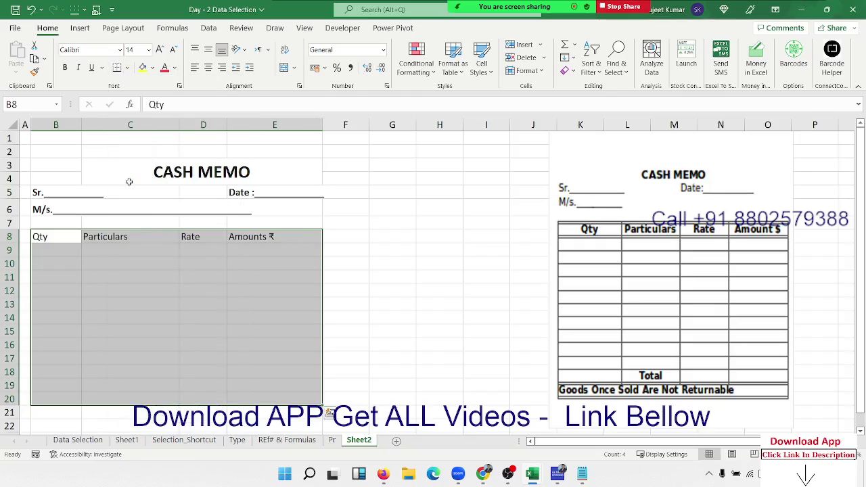
pyautogui.click(127, 68)
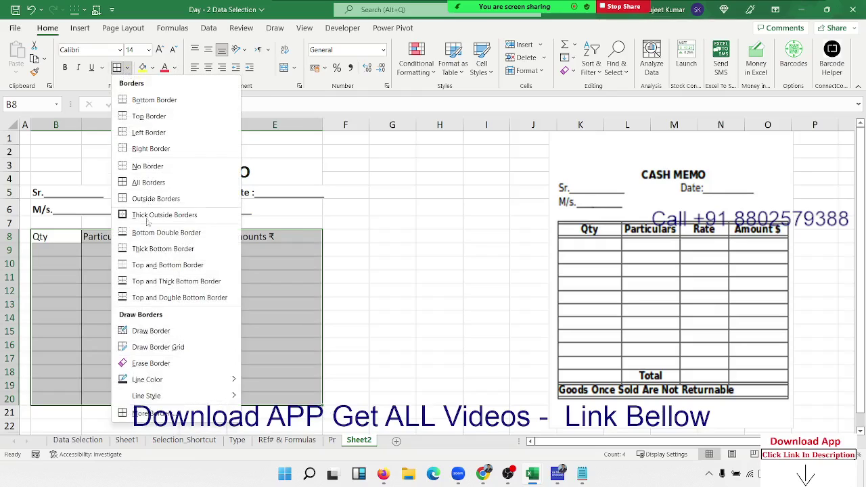
pyautogui.click(165, 214)
pyautogui.click(129, 277)
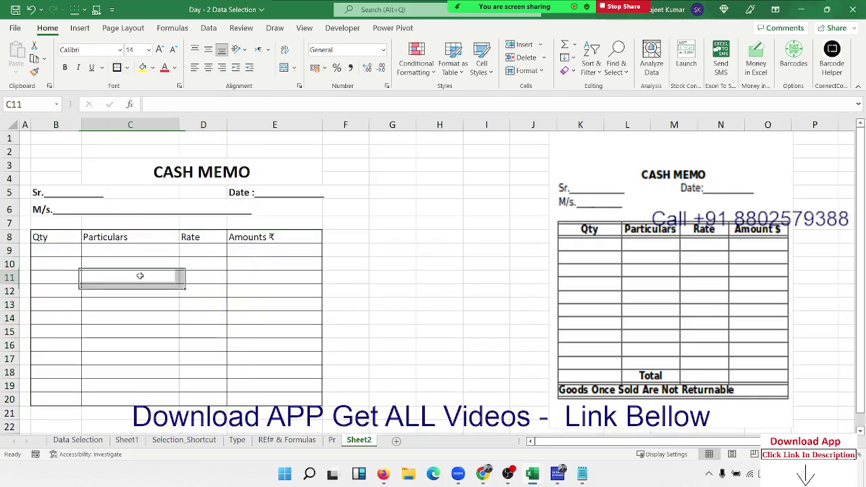
# - Add a bottom border under the header row B8:E8 through Format Cells
pyautogui.moveTo(53, 239); pyautogui.dragTo(290, 242)
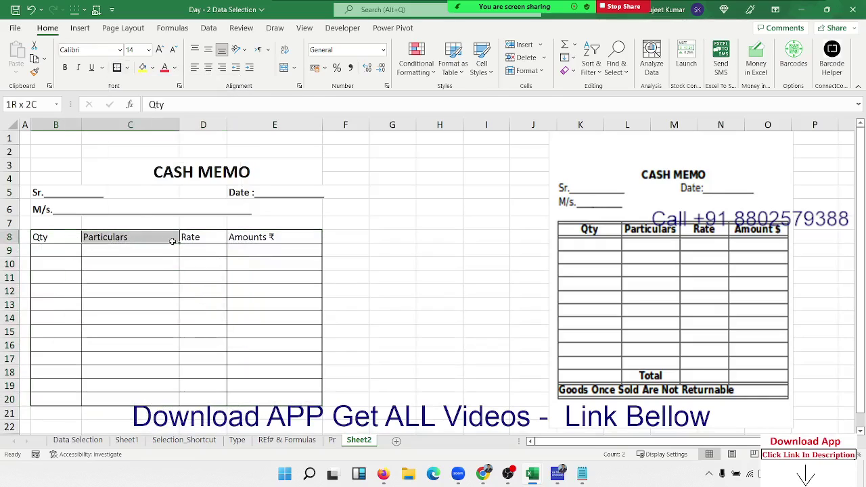
pyautogui.rightClick(290, 242)
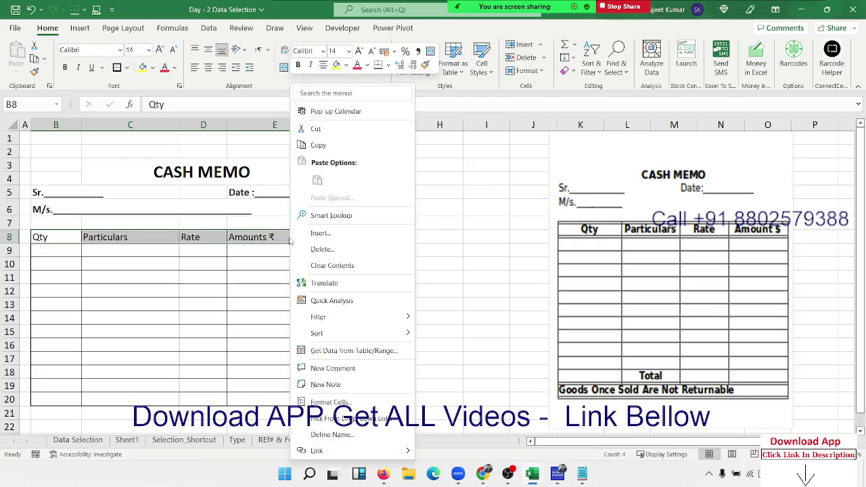
pyautogui.click(327, 404)
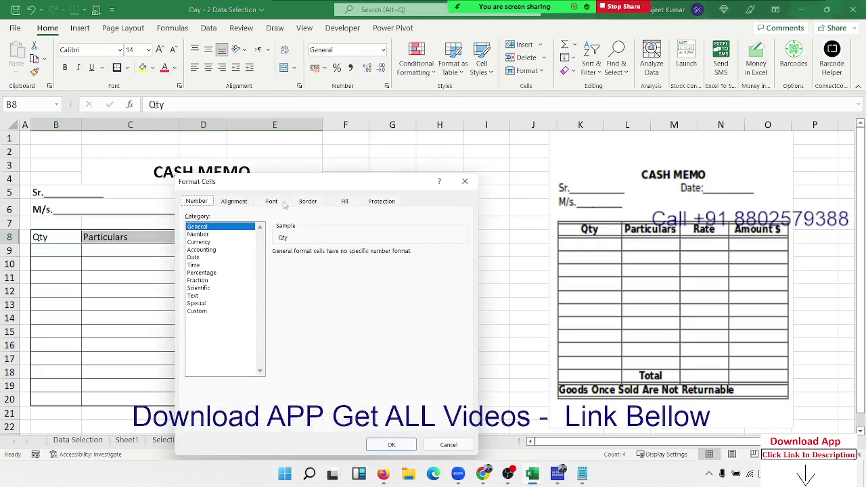
pyautogui.click(308, 200)
pyautogui.moveTo(345, 187); pyautogui.dragTo(487, 119)
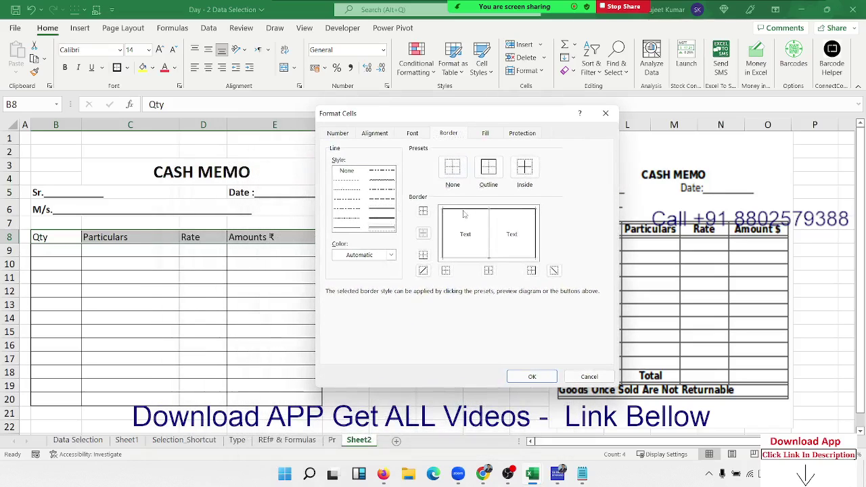
pyautogui.click(470, 260)
pyautogui.click(530, 375)
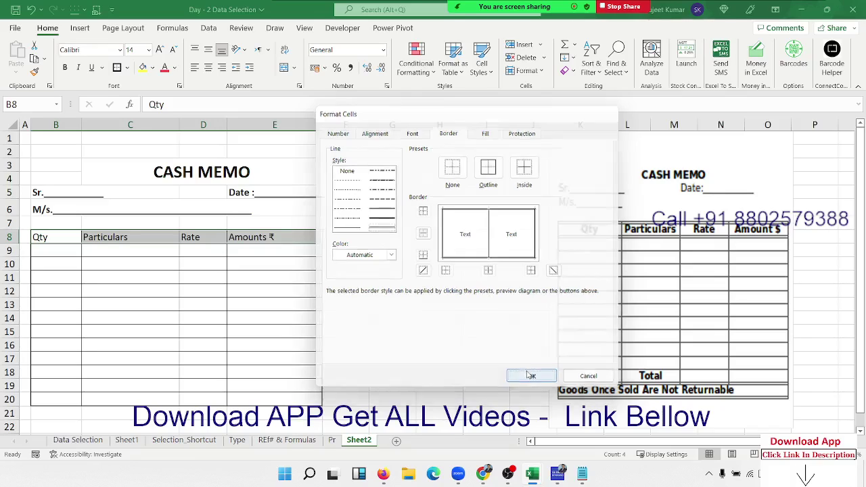
pyautogui.click(192, 318)
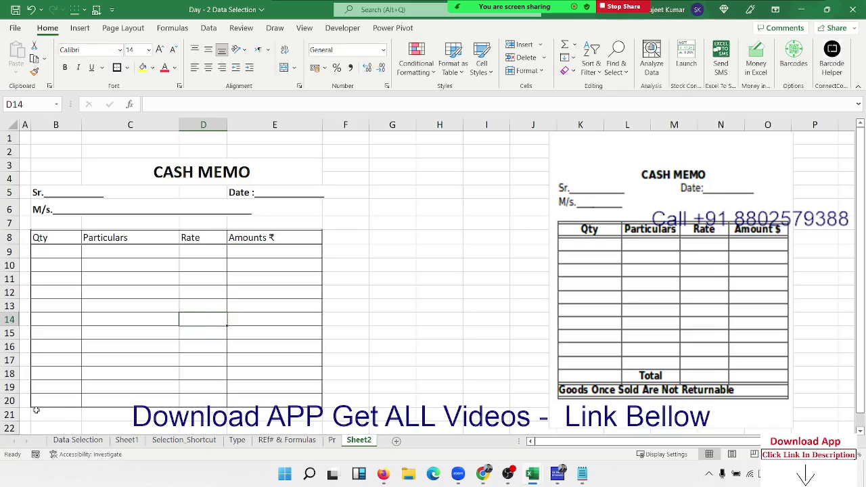
pyautogui.moveTo(53, 400); pyautogui.dragTo(274, 405)
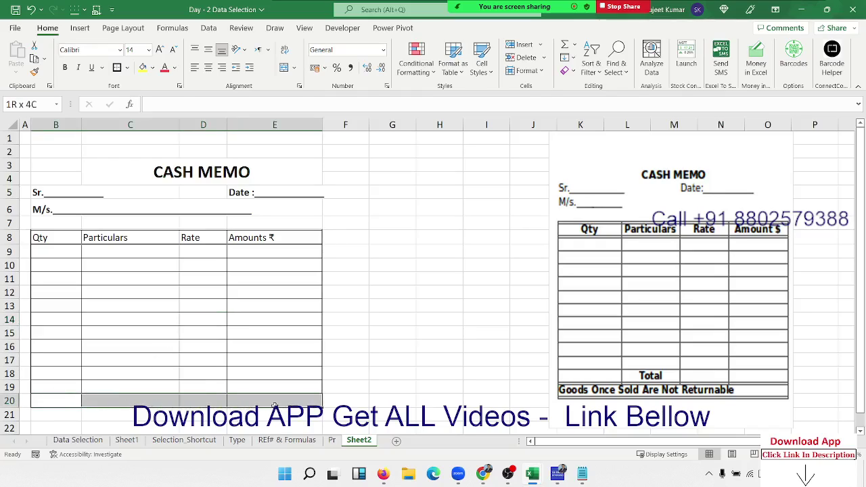
# - Merge B20:E20 and give it a top and double bottom border
pyautogui.click(284, 67)
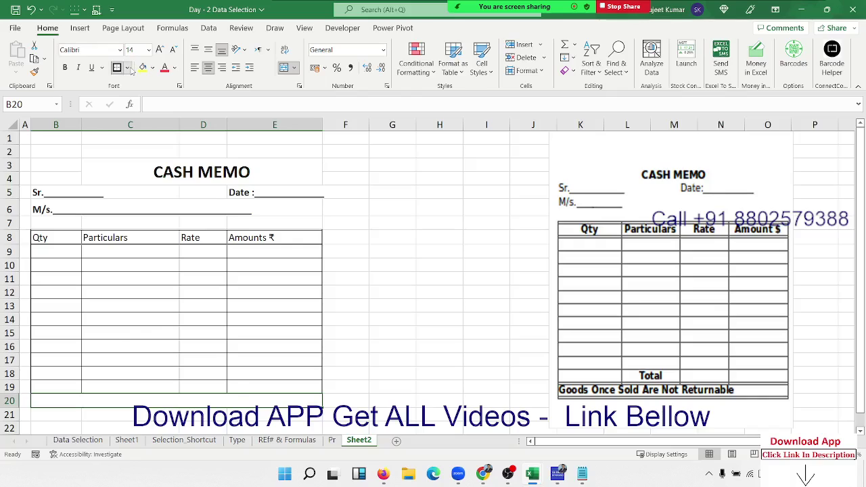
pyautogui.click(127, 68)
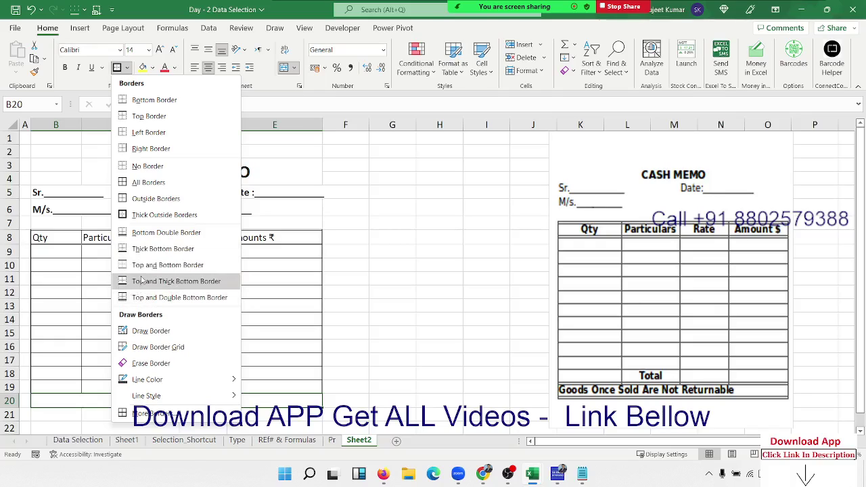
pyautogui.click(138, 298)
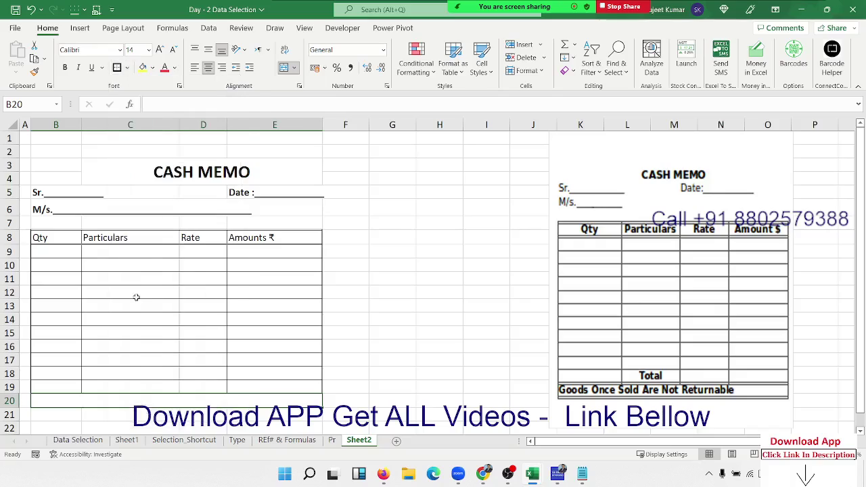
pyautogui.click(140, 357)
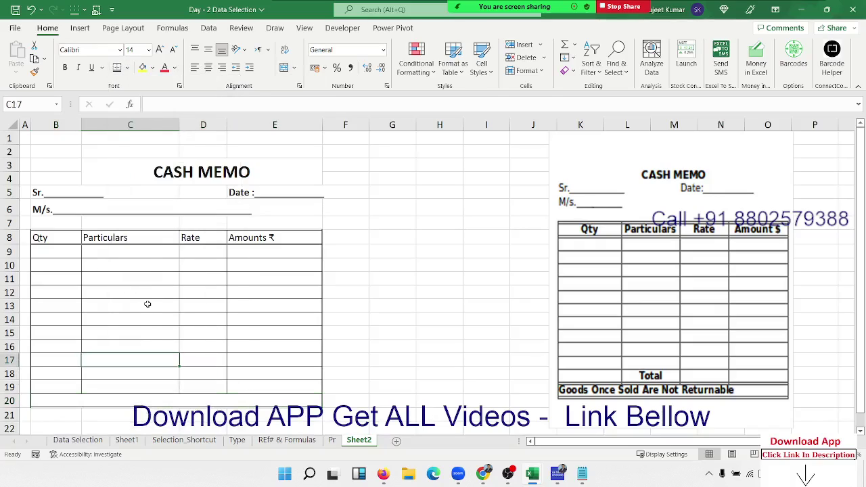
# - Adjust the line style of the merged B20 footer's border in Format Cells
pyautogui.click(161, 398)
pyautogui.rightClick(163, 399)
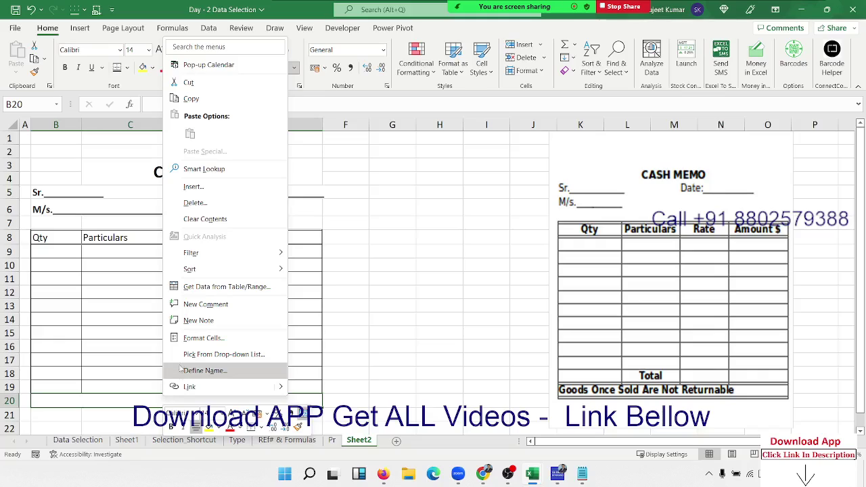
pyautogui.click(187, 338)
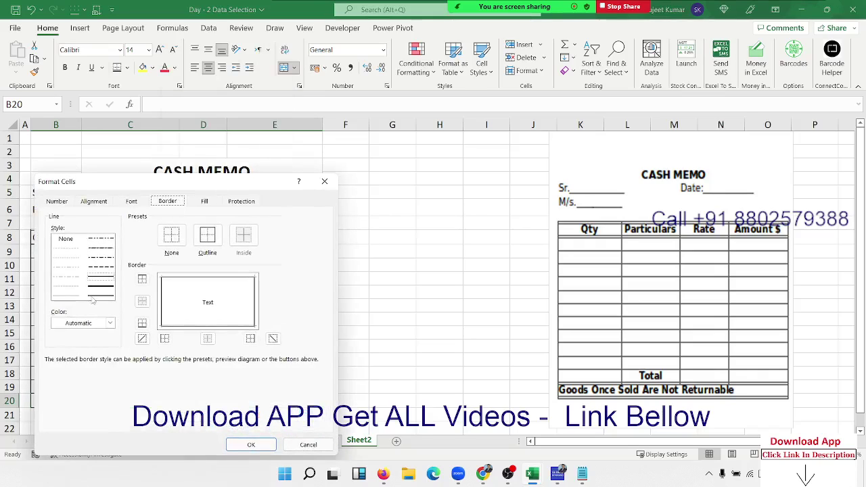
pyautogui.click(102, 297)
pyautogui.click(212, 278)
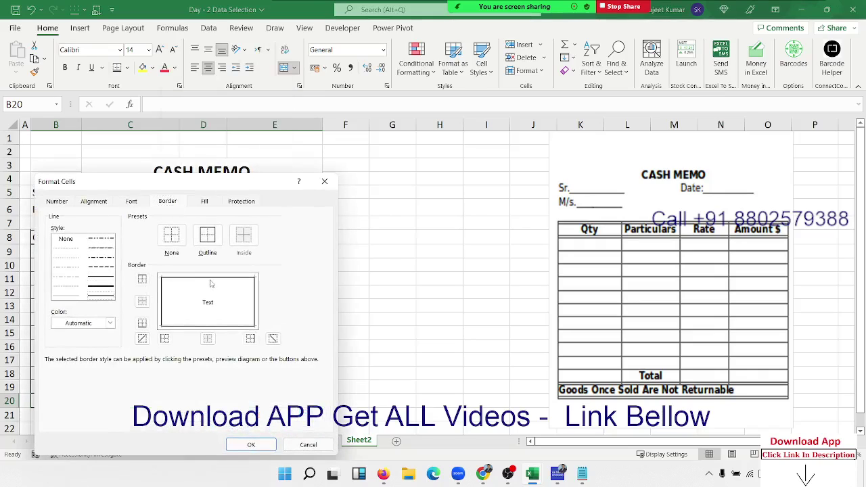
pyautogui.click(251, 444)
pyautogui.click(387, 332)
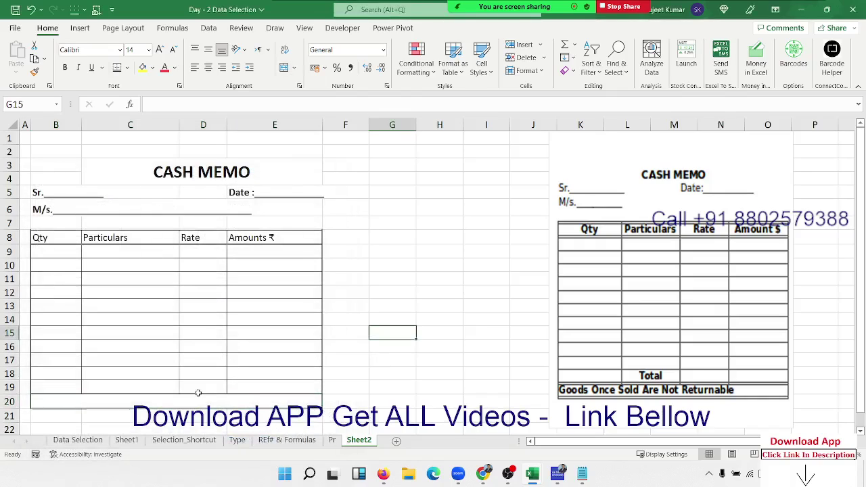
# - Enter 'Total' in C19, centred and bold
pyautogui.click(160, 386)
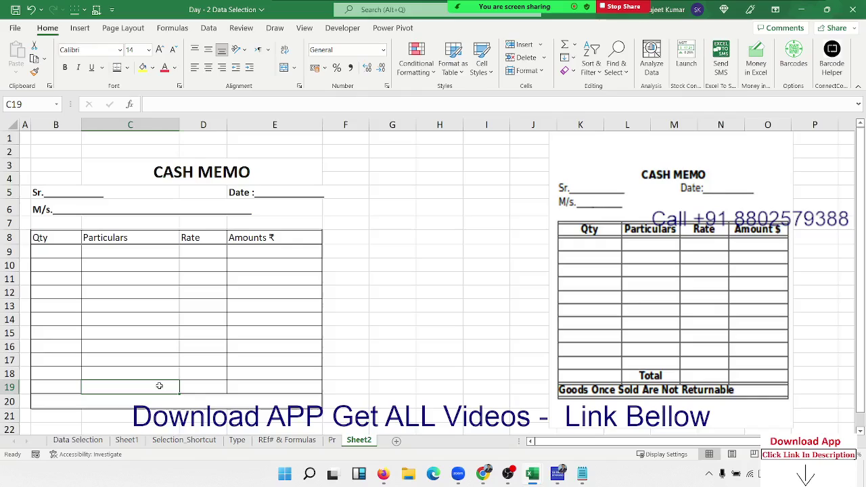
pyautogui.write('Total')
pyautogui.press('Return')
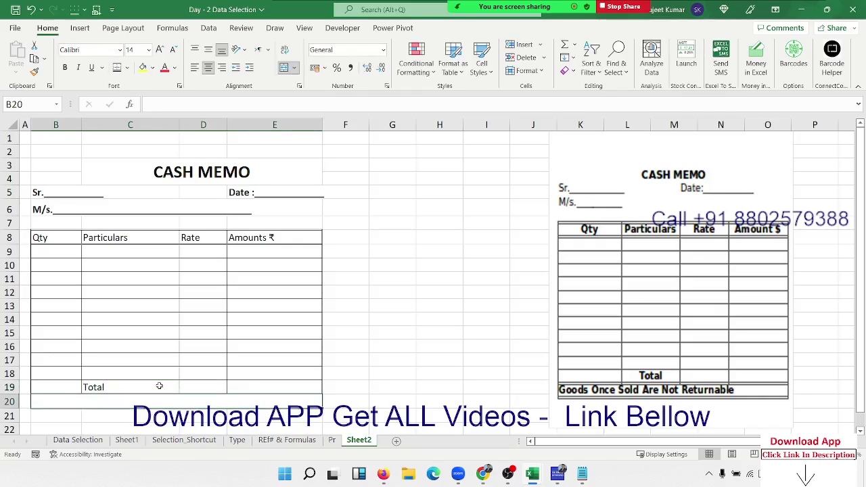
pyautogui.click(159, 386)
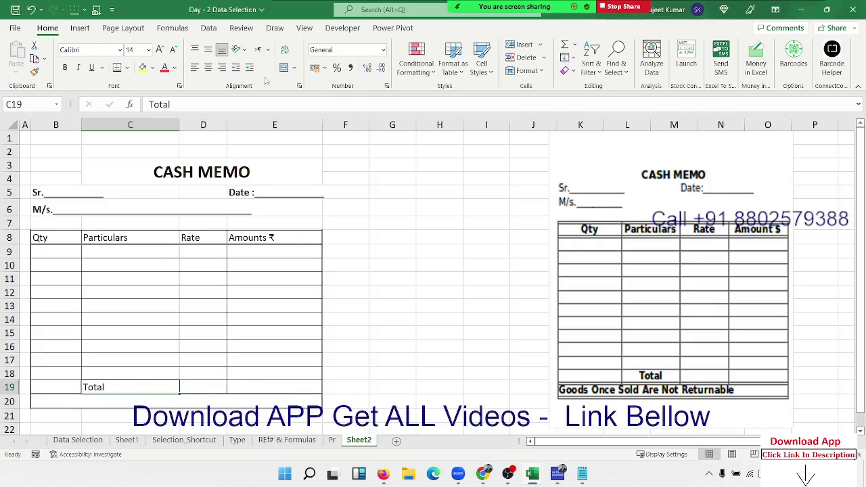
pyautogui.click(209, 68)
pyautogui.hotkey('ctrl', 'b')
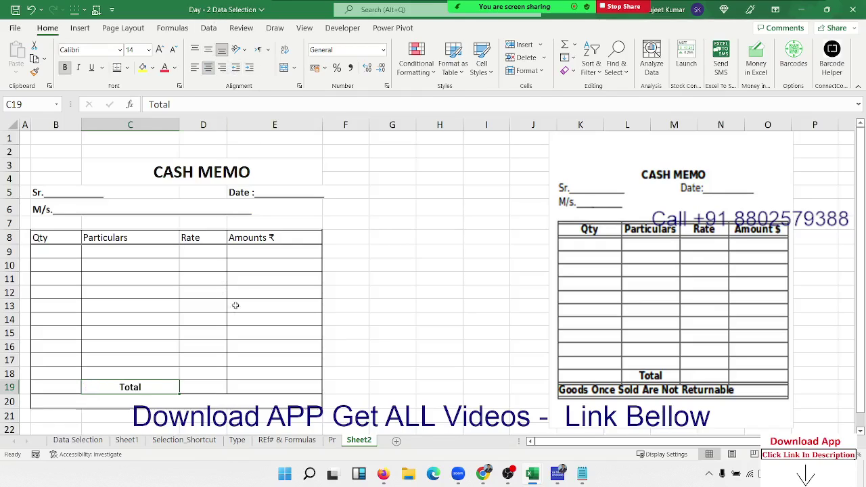
pyautogui.click(120, 304)
pyautogui.click(119, 254)
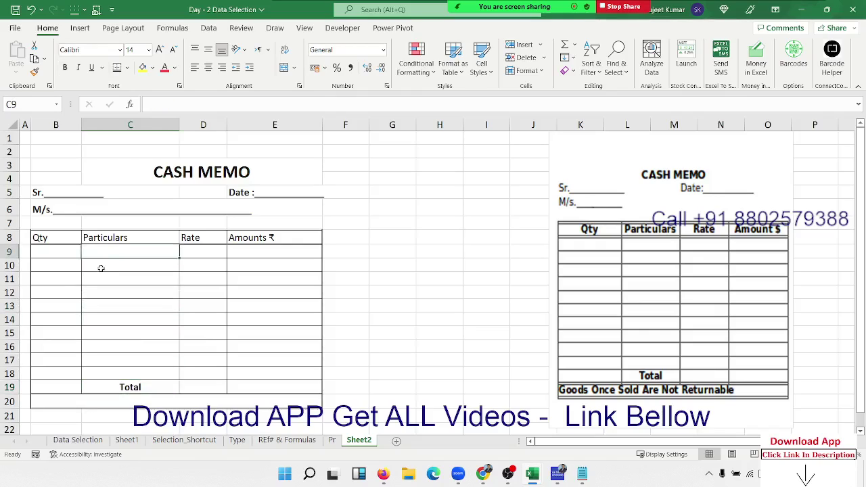
pyautogui.moveTo(54, 239); pyautogui.dragTo(276, 237)
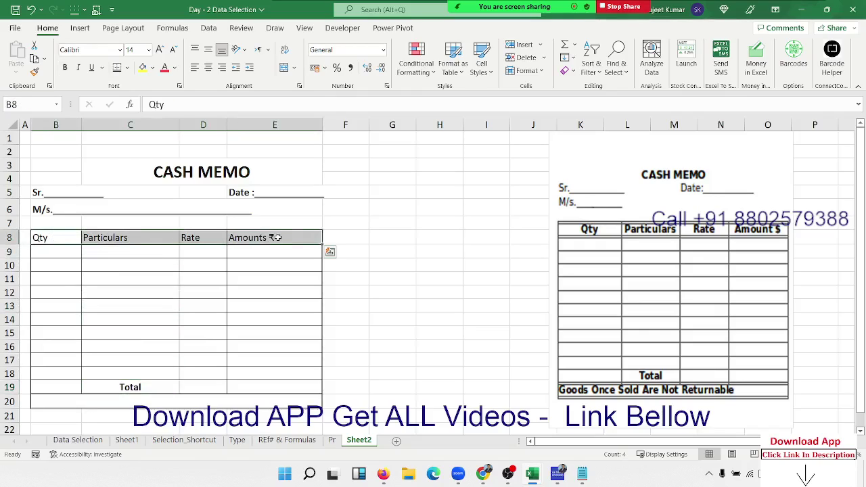
# - Bold the column headings and enter 'Goods Once Solds are not Returnble' in B20
pyautogui.hotkey('ctrl', 'b')
pyautogui.click(78, 402)
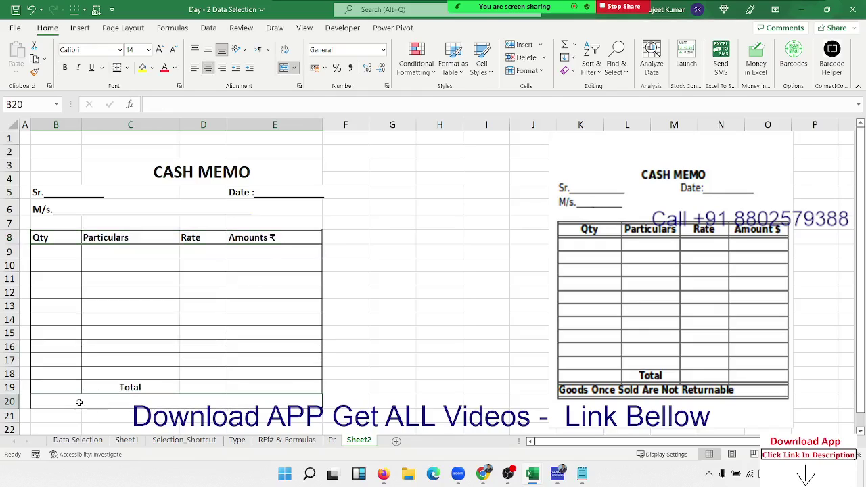
pyautogui.write('Good')
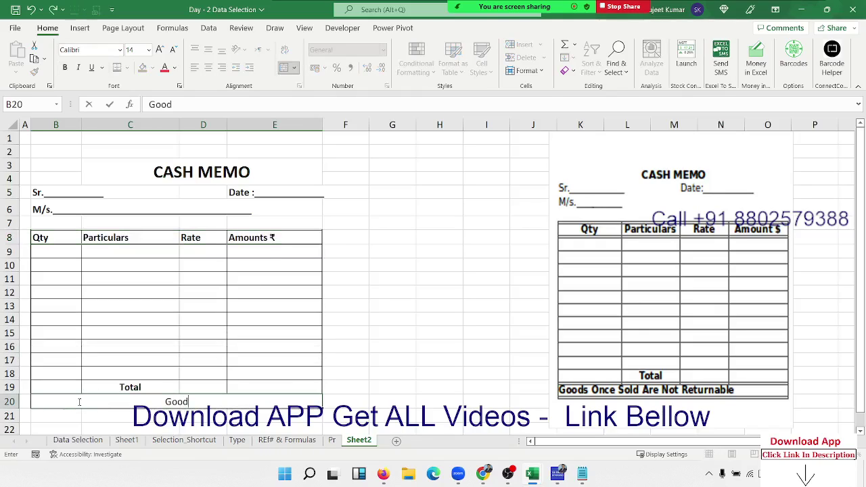
pyautogui.write('s O')
pyautogui.write('nce Sol')
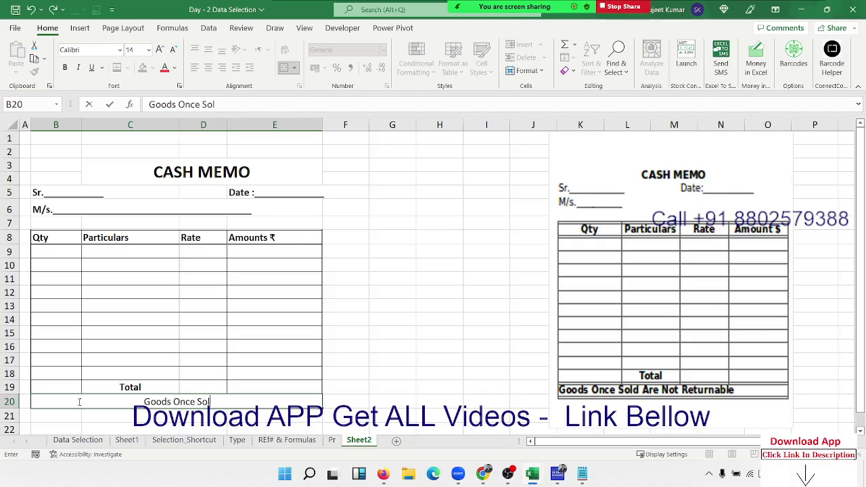
pyautogui.write('ds are')
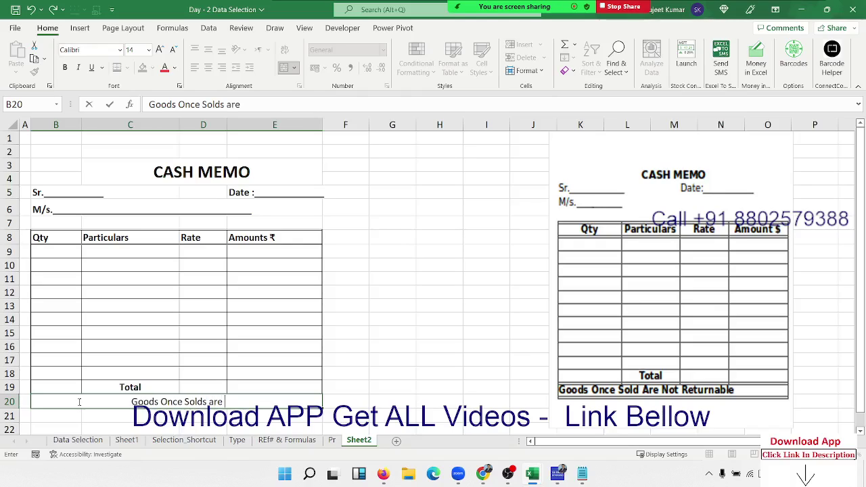
pyautogui.write(' nore')
pyautogui.press('BackSpace')
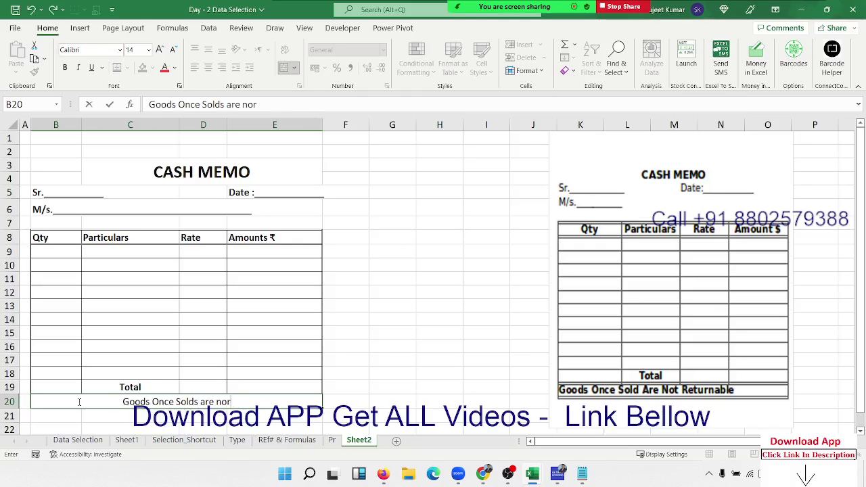
pyautogui.press('BackSpace')
pyautogui.write('t')
pyautogui.write(' Re')
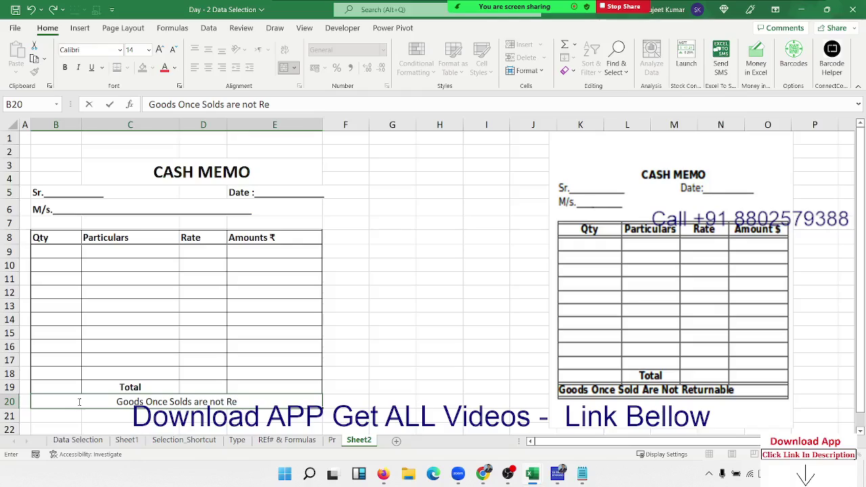
pyautogui.write('tu')
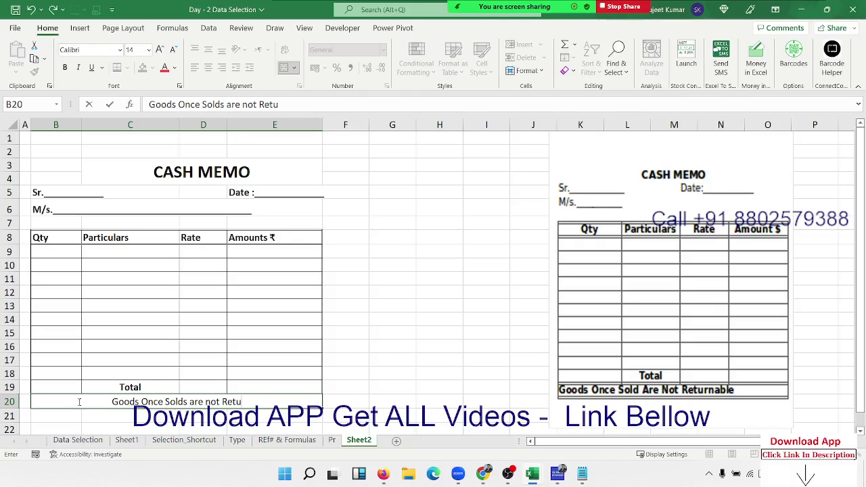
pyautogui.write('rnb')
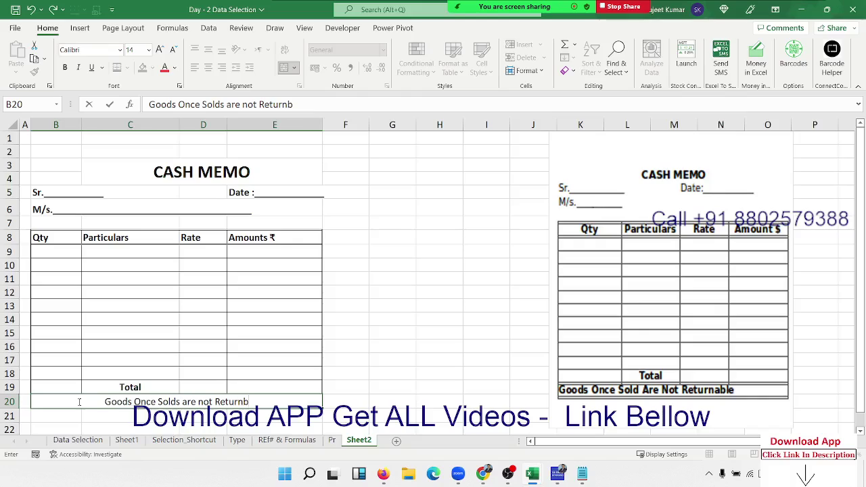
pyautogui.write('le')
pyautogui.press('Return')
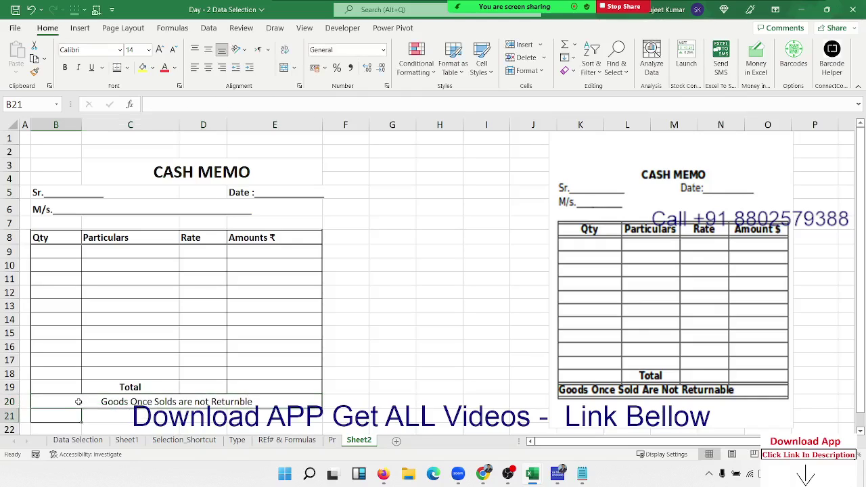
# - Left-align the footer note in B20
pyautogui.click(79, 402)
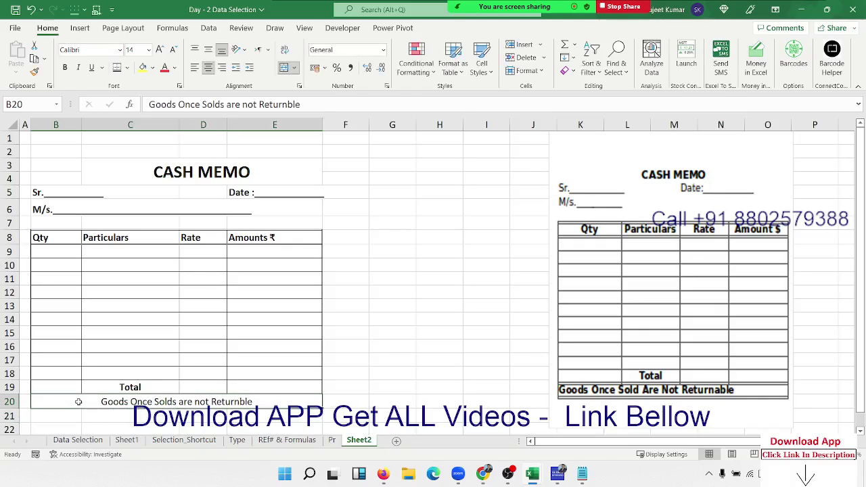
pyautogui.click(195, 70)
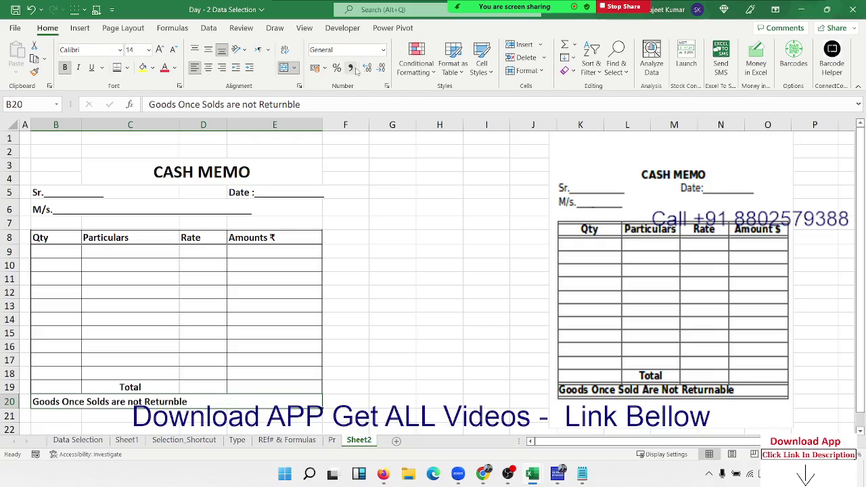
pyautogui.click(335, 264)
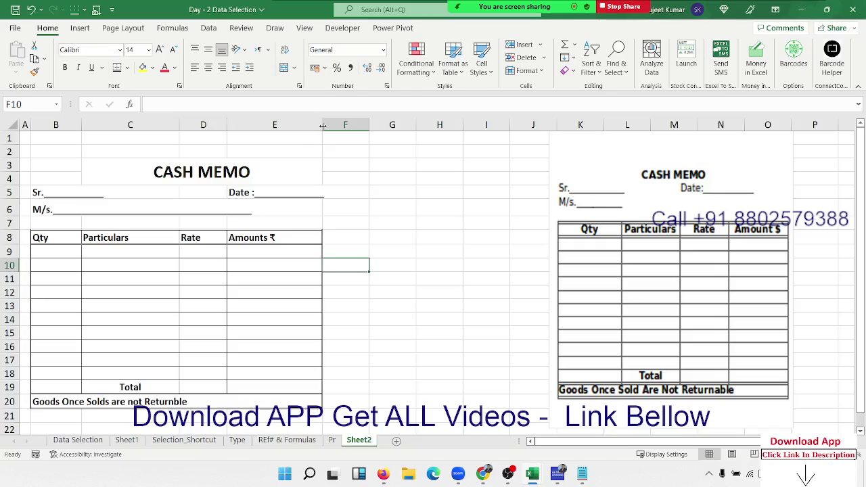
# - Narrow columns E and C and move the Date label from E5 to D5
pyautogui.moveTo(322, 125)
pyautogui.mouseDown()
pyautogui.moveTo(287, 136)
pyautogui.moveTo(286, 125)
pyautogui.mouseUp()
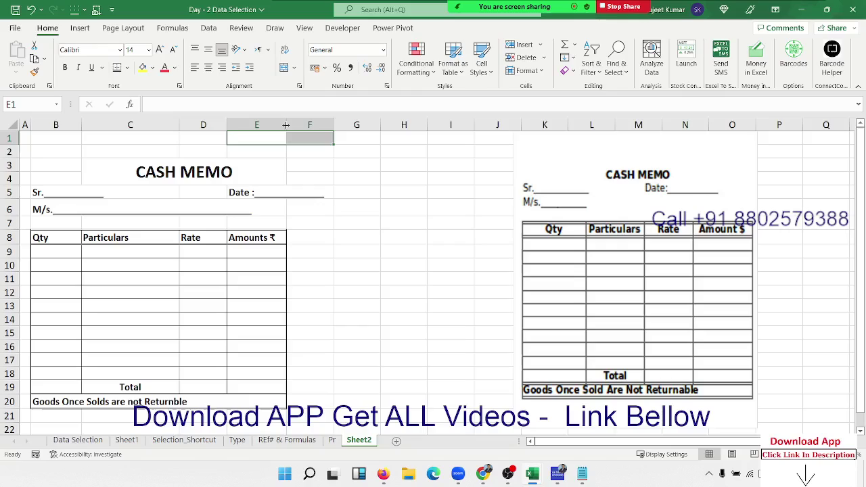
pyautogui.moveTo(175, 127); pyautogui.dragTo(150, 133)
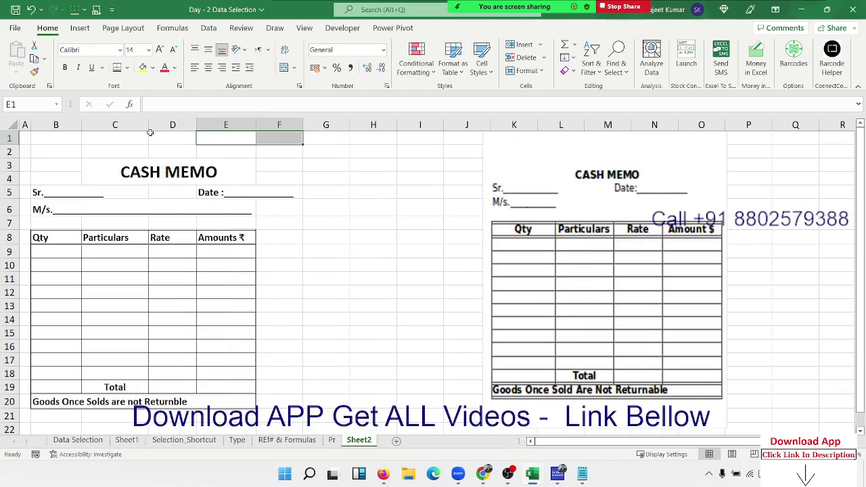
pyautogui.moveTo(149, 127); pyautogui.dragTo(143, 129)
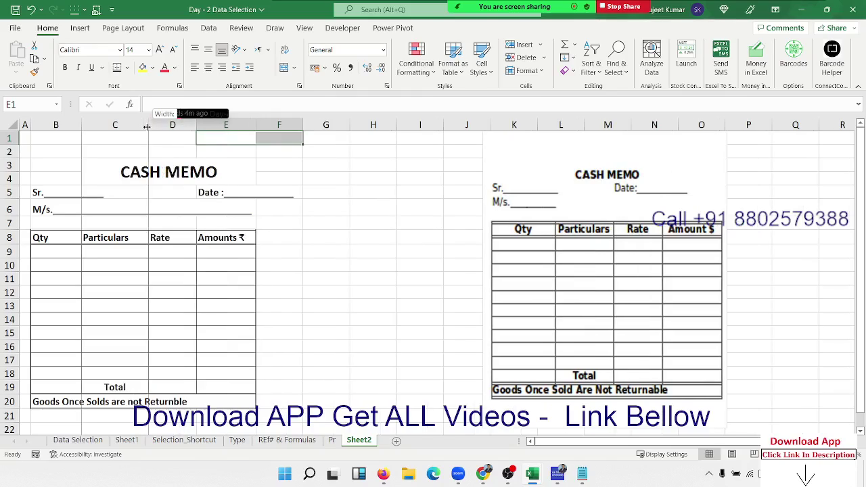
pyautogui.click(214, 195)
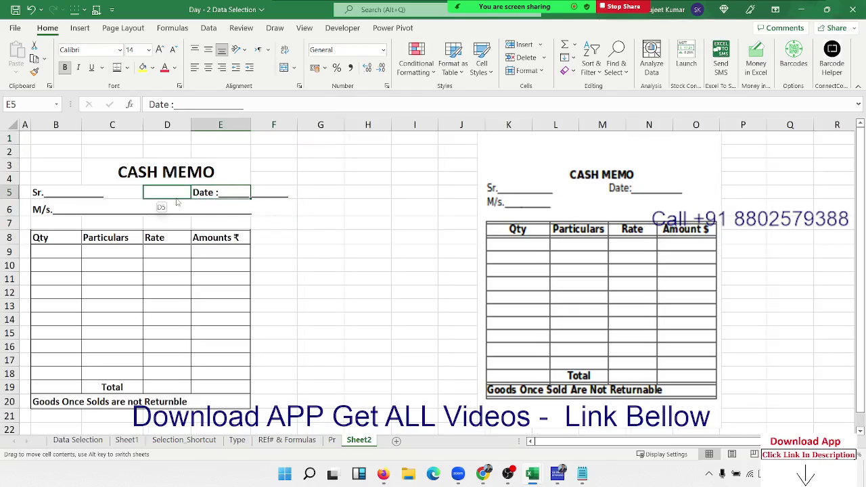
pyautogui.moveTo(214, 196); pyautogui.dragTo(166, 196)
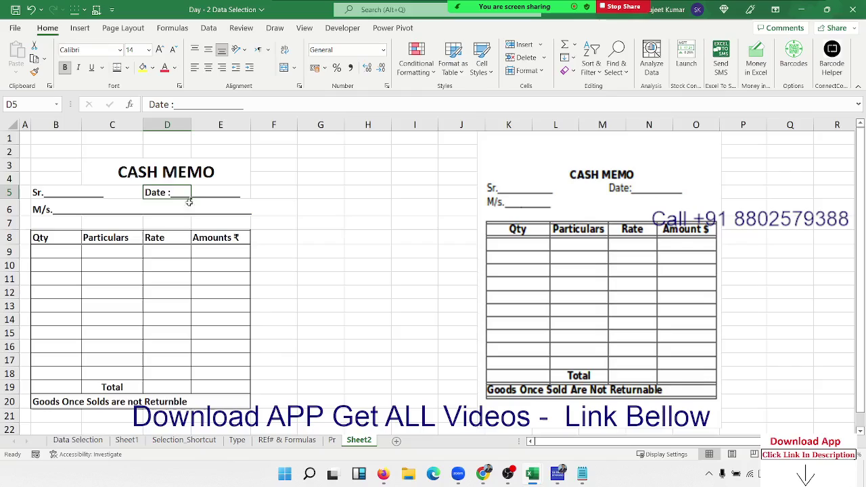
pyautogui.click(290, 237)
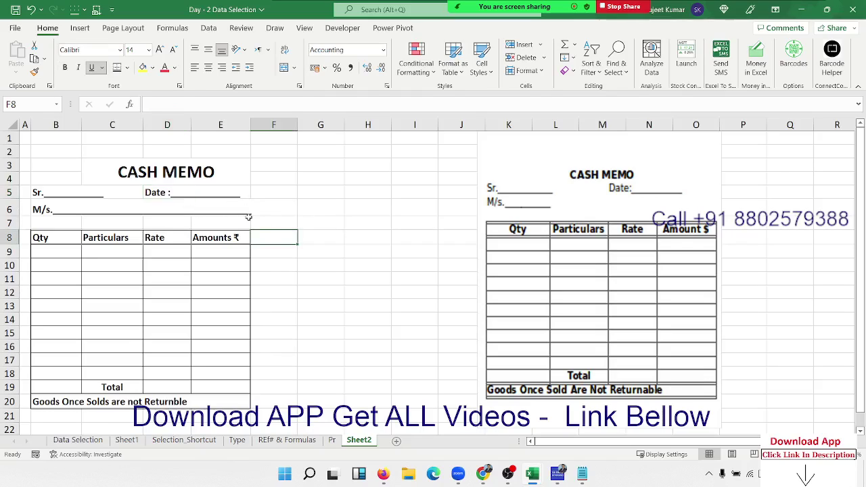
# - Trim the underscore blanks on the M/s., Sr. and Date lines
pyautogui.click(77, 202)
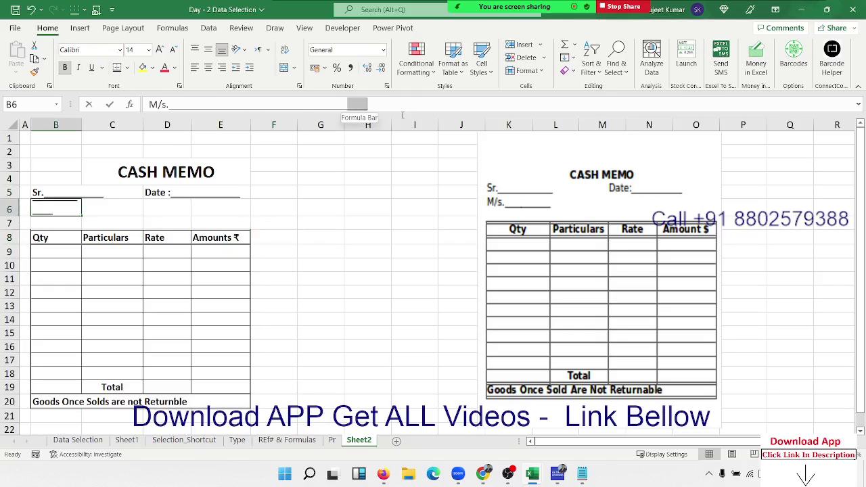
pyautogui.press('Return')
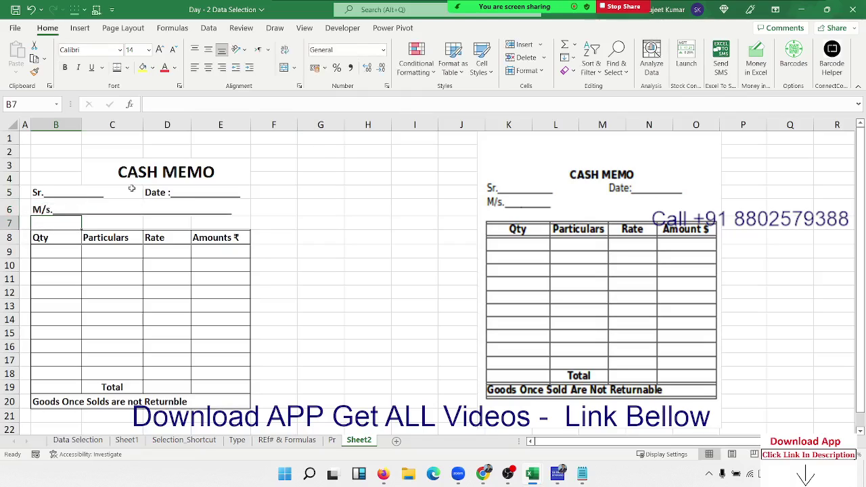
pyautogui.click(59, 196)
pyautogui.click(208, 105)
pyautogui.press('BackSpace')
pyautogui.press('BackSpace')
pyautogui.press('BackSpace')
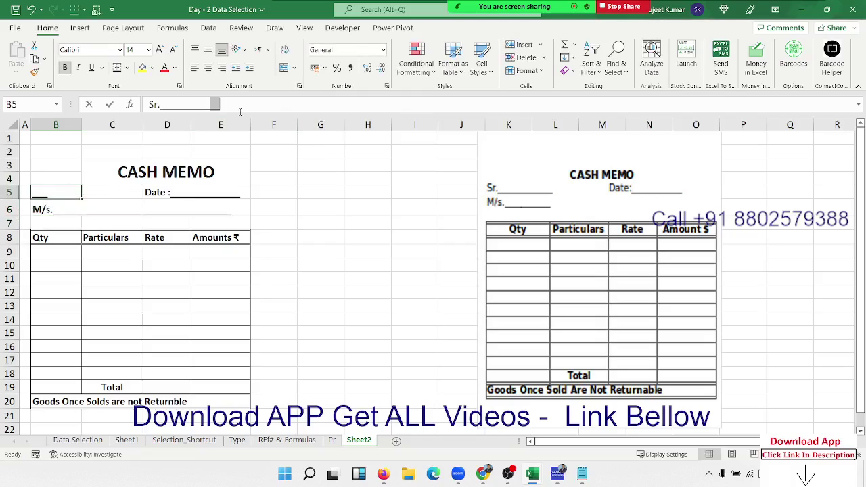
pyautogui.press('Return')
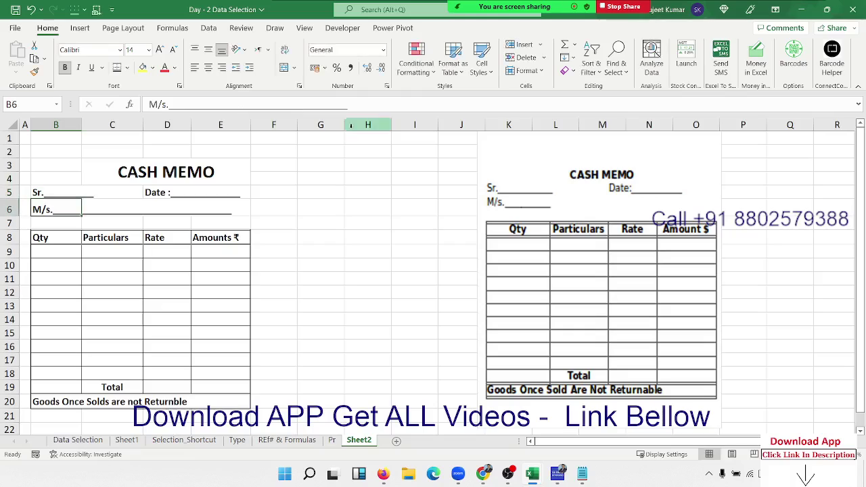
pyautogui.click(169, 195)
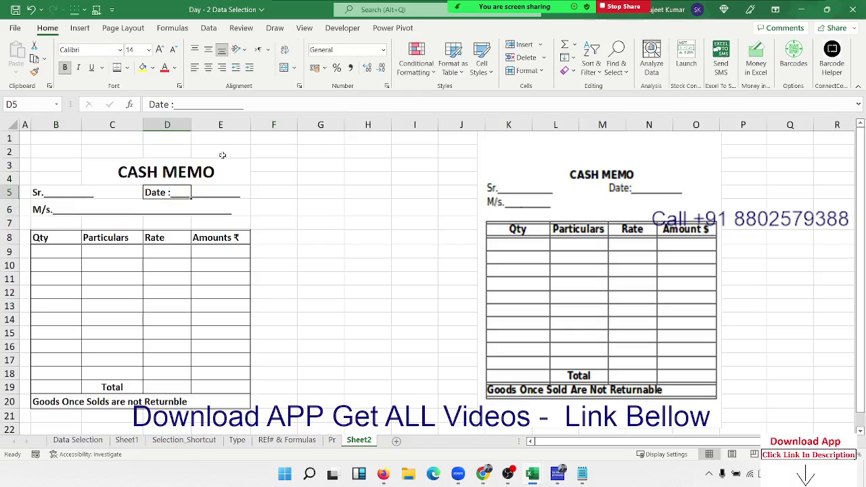
pyautogui.click(241, 104)
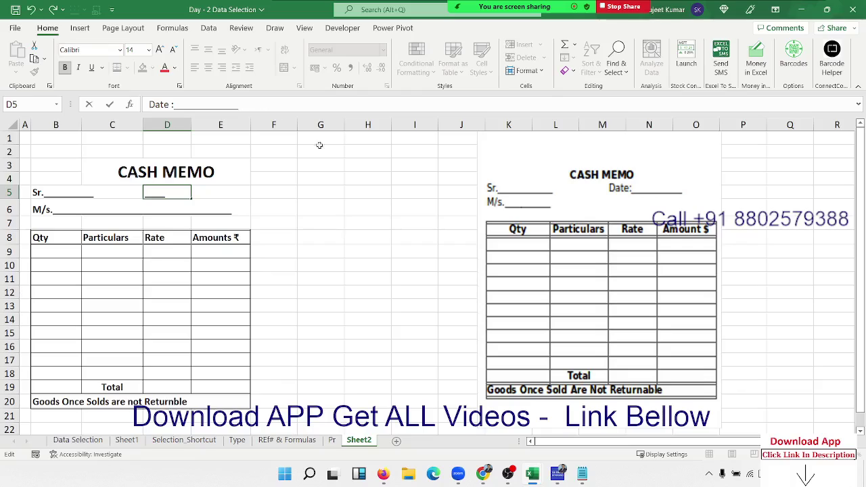
pyautogui.click(327, 176)
pyautogui.click(27, 141)
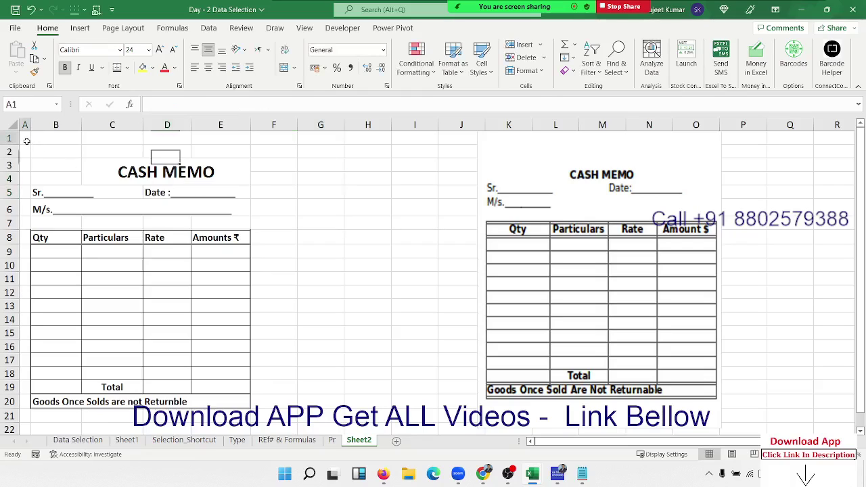
# - Frame the whole memo range A1:F21 with an outside border
pyautogui.moveTo(26, 140)
pyautogui.mouseDown()
pyautogui.moveTo(230, 198)
pyautogui.moveTo(260, 357)
pyautogui.mouseUp()
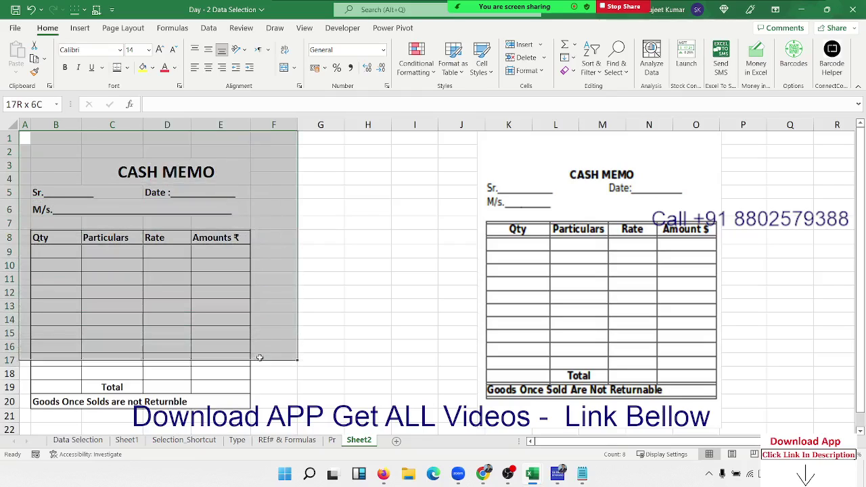
pyautogui.moveTo(260, 357); pyautogui.dragTo(261, 411)
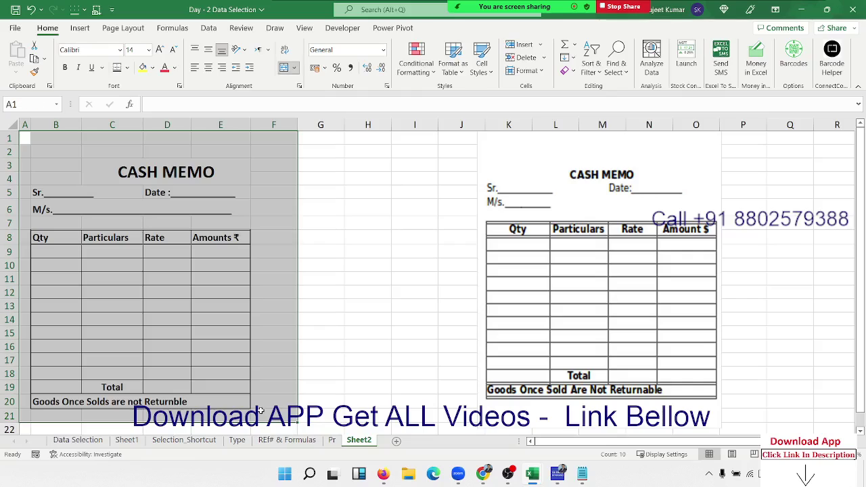
pyautogui.click(127, 68)
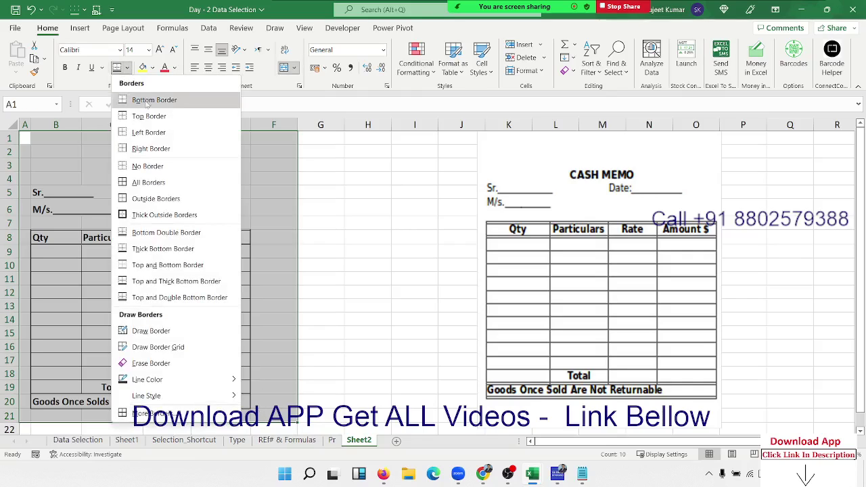
pyautogui.click(143, 199)
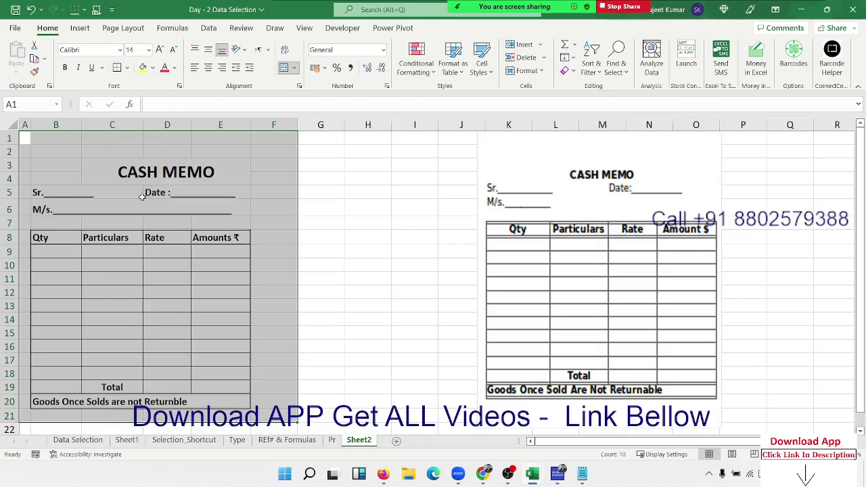
pyautogui.click(399, 210)
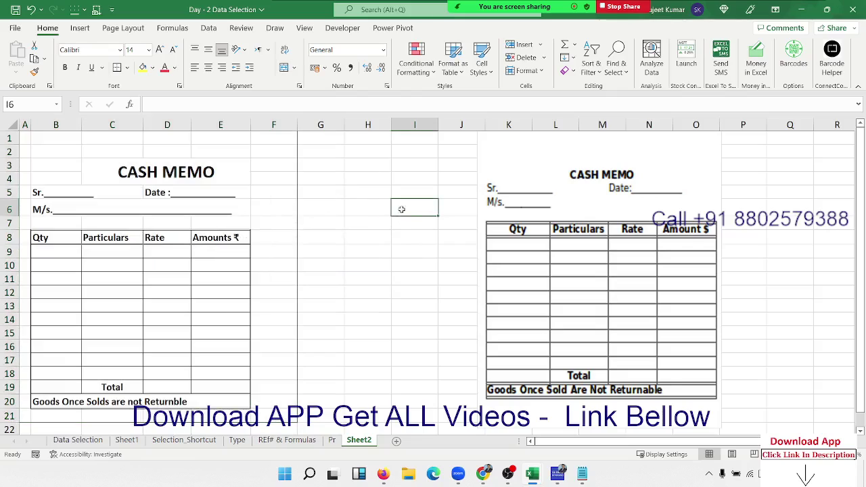
# - Hide the worksheet gridlines from Page Layout
pyautogui.click(124, 27)
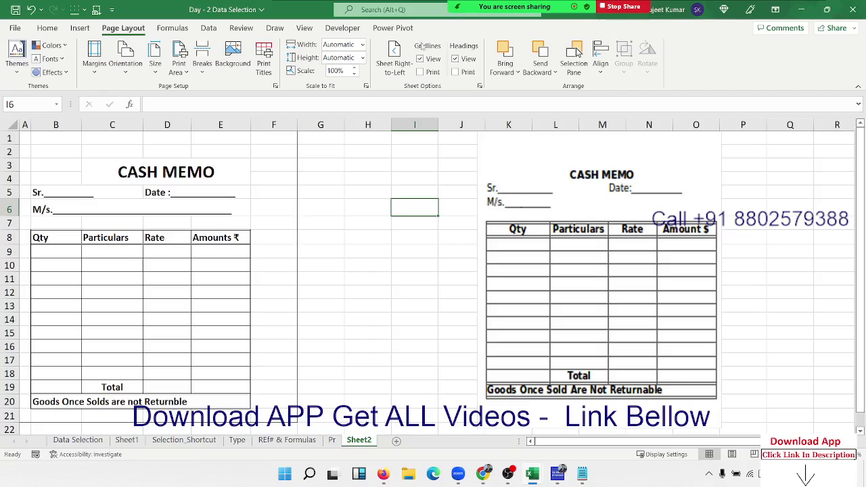
pyautogui.click(432, 60)
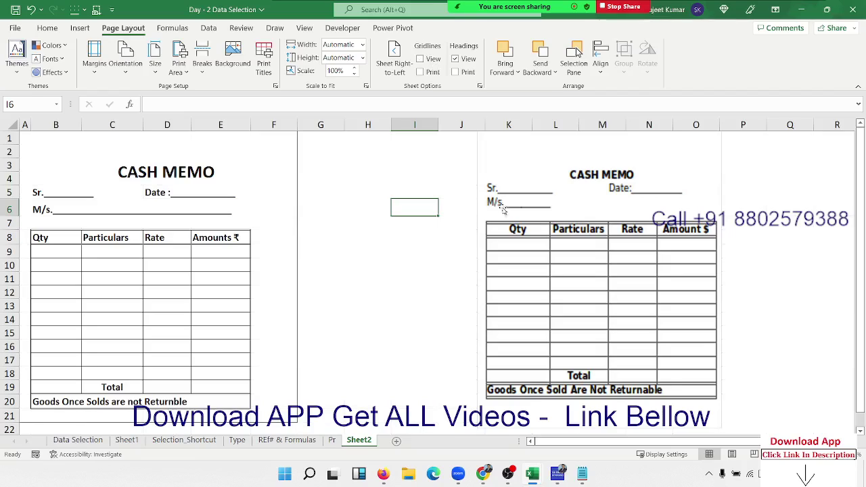
pyautogui.click(396, 224)
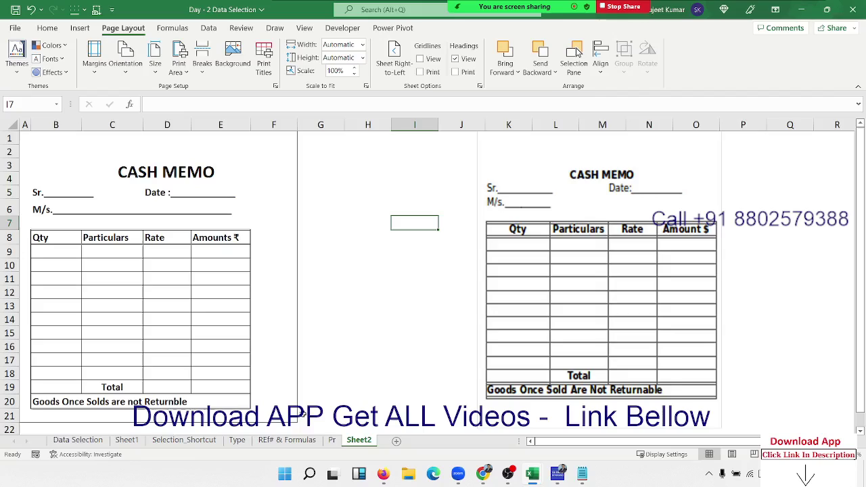
# - Set the cash memo block as the print area and preview it with Ctrl+P
pyautogui.moveTo(296, 419)
pyautogui.mouseDown()
pyautogui.moveTo(36, 129)
pyautogui.moveTo(25, 135)
pyautogui.mouseUp()
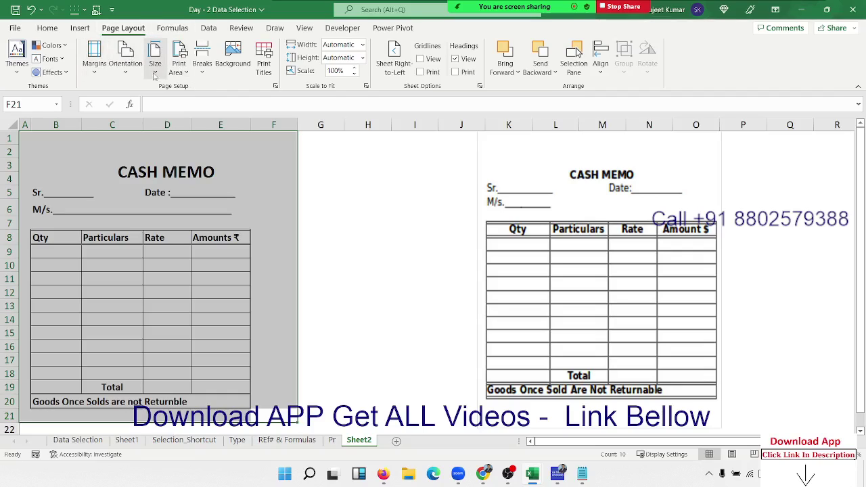
pyautogui.click(178, 73)
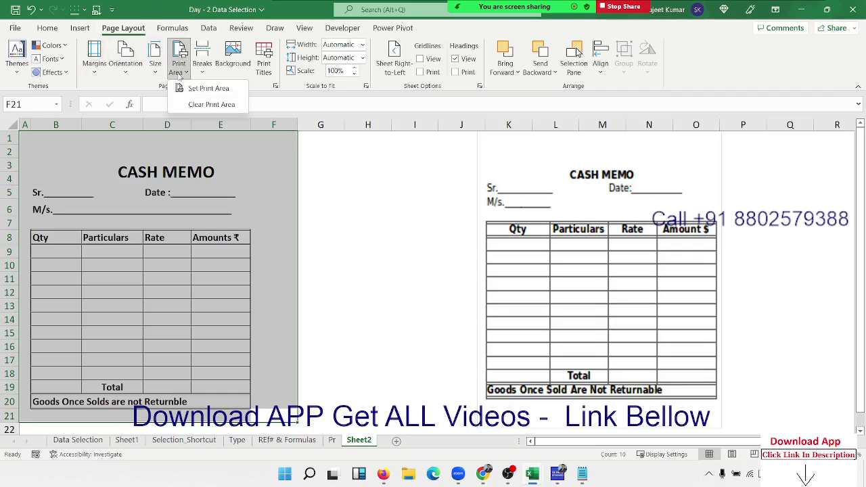
pyautogui.click(193, 90)
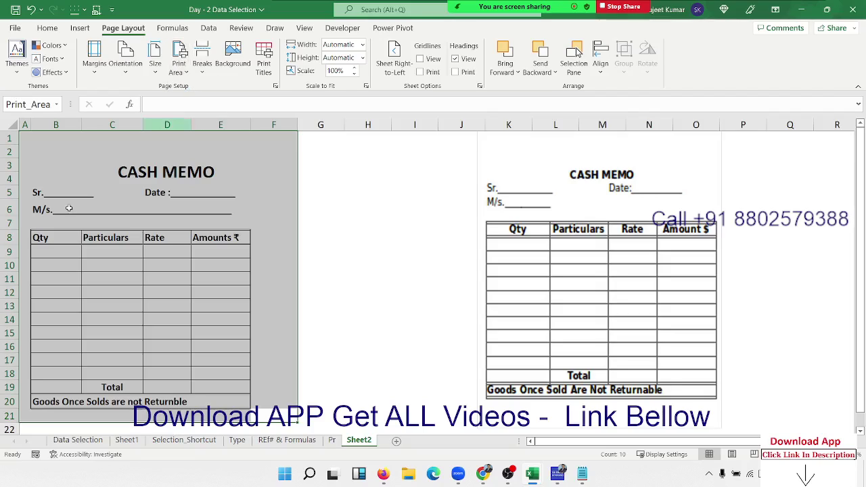
pyautogui.click(331, 314)
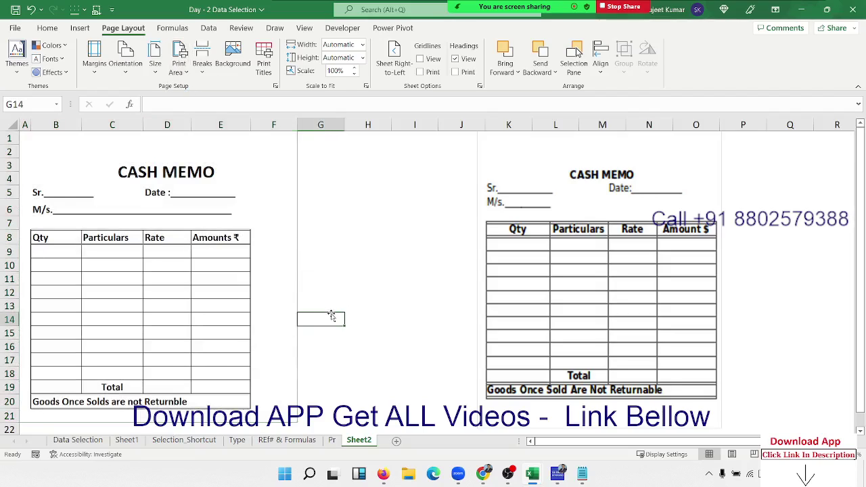
pyautogui.hotkey('ctrl', 'p')
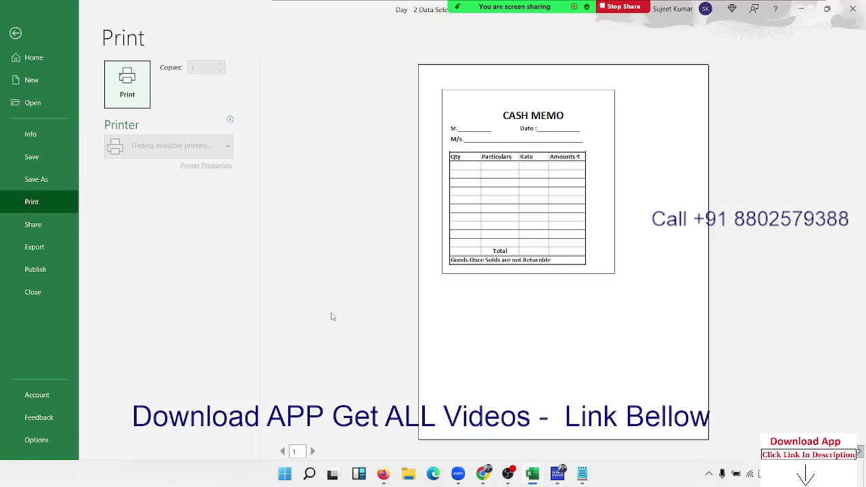
# - Change print scaling from No Scaling to Fit Sheet on One Page
pyautogui.click(527, 233)
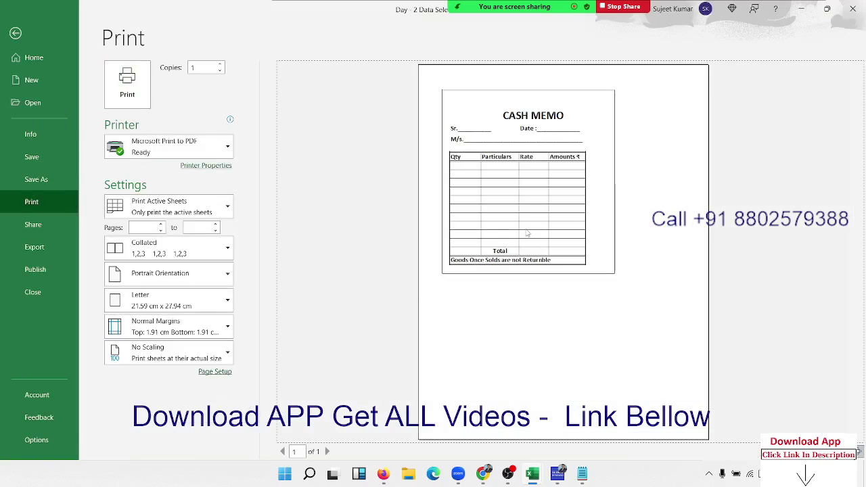
pyautogui.click(168, 364)
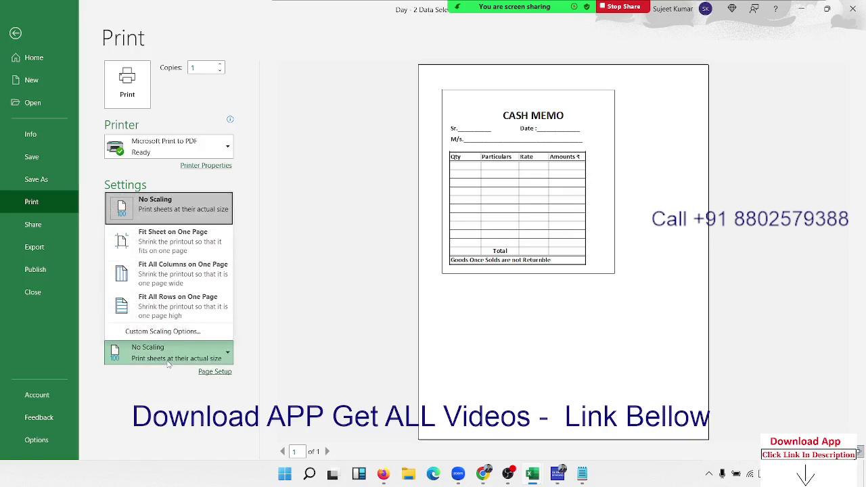
pyautogui.click(166, 249)
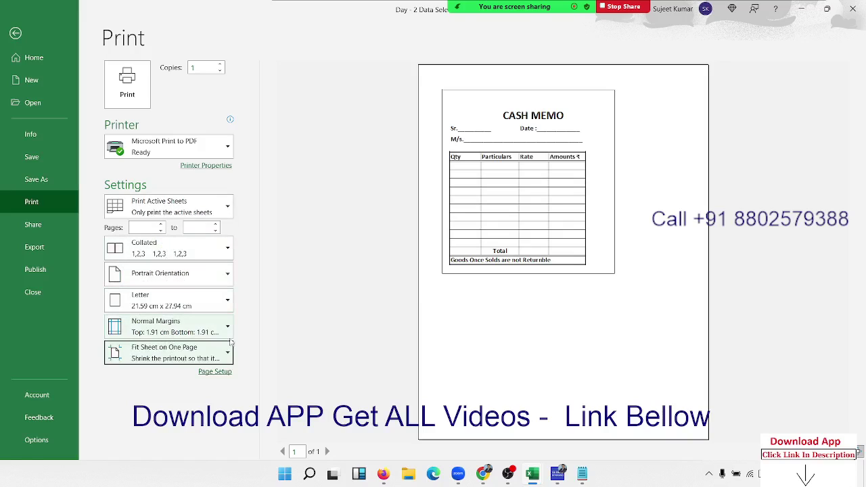
pyautogui.click(15, 32)
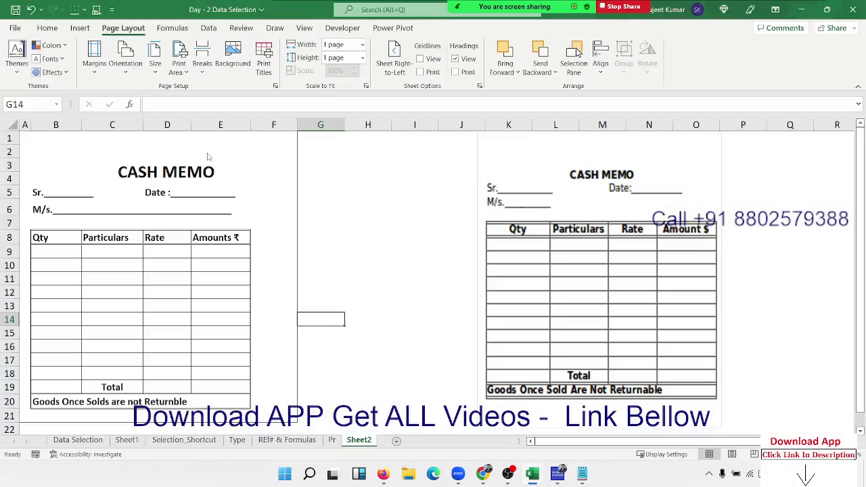
pyautogui.click(349, 268)
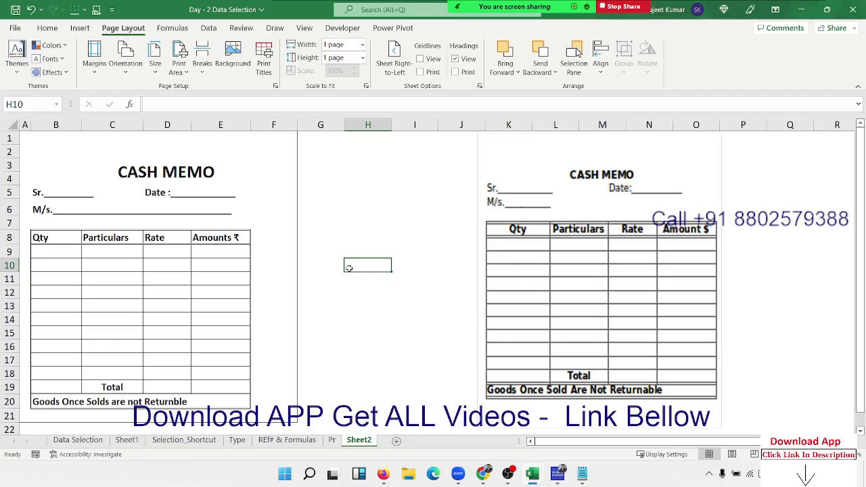
pyautogui.moveTo(65, 252); pyautogui.dragTo(211, 372)
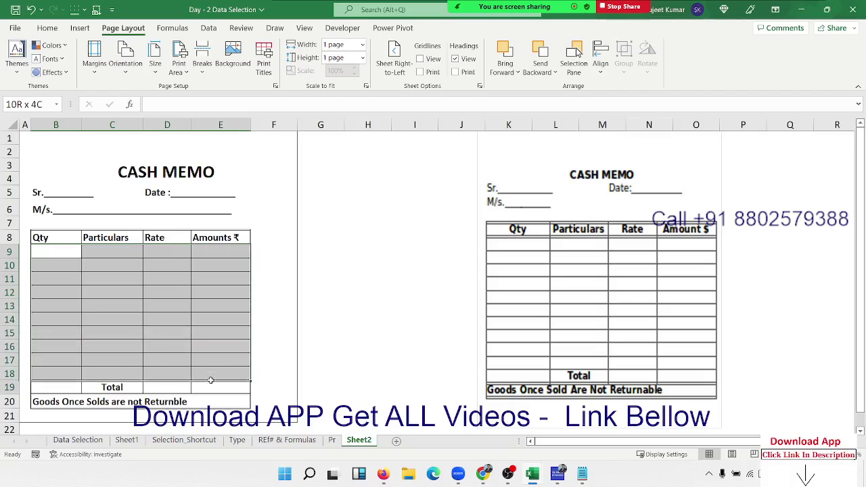
# - Apply dark blue inside horizontal and vertical borders to B9:E18 via Format Cells
pyautogui.moveTo(210, 380); pyautogui.dragTo(203, 369)
pyautogui.rightClick(203, 369)
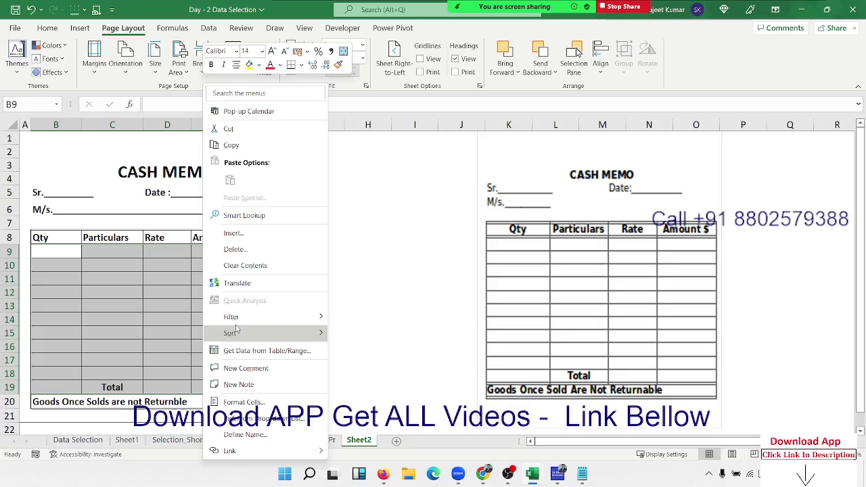
pyautogui.click(238, 403)
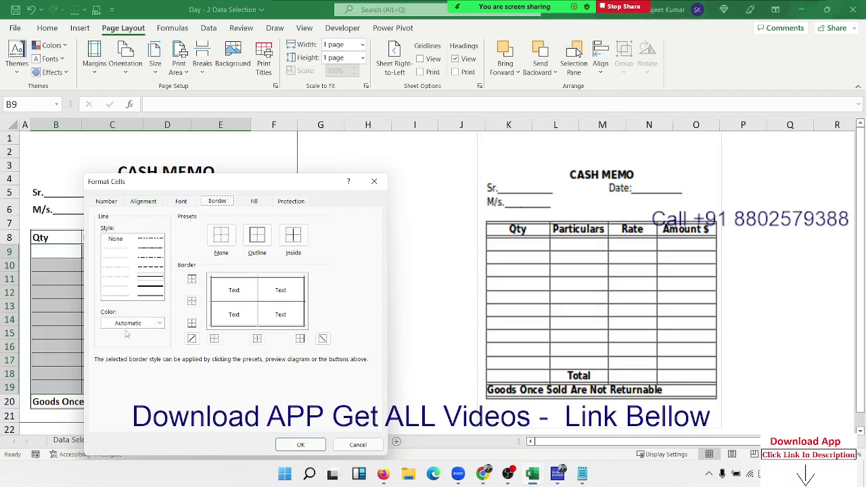
pyautogui.click(160, 323)
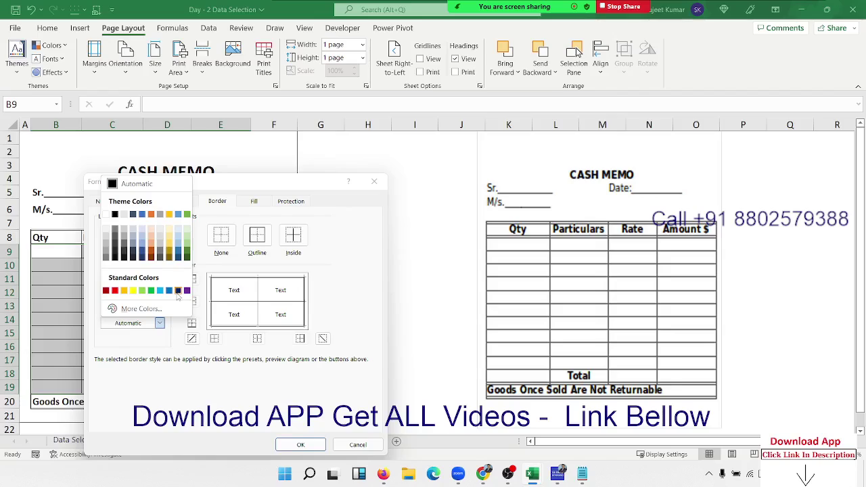
pyautogui.click(178, 291)
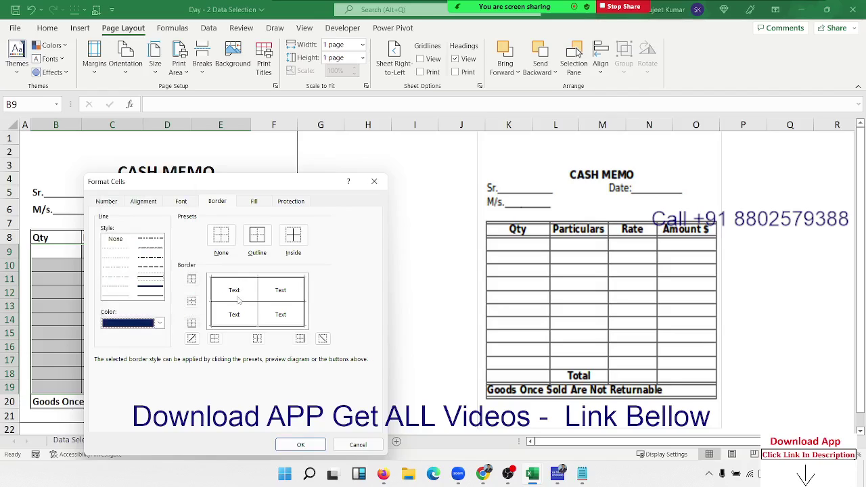
pyautogui.click(238, 303)
pyautogui.click(257, 297)
pyautogui.click(267, 329)
pyautogui.click(266, 330)
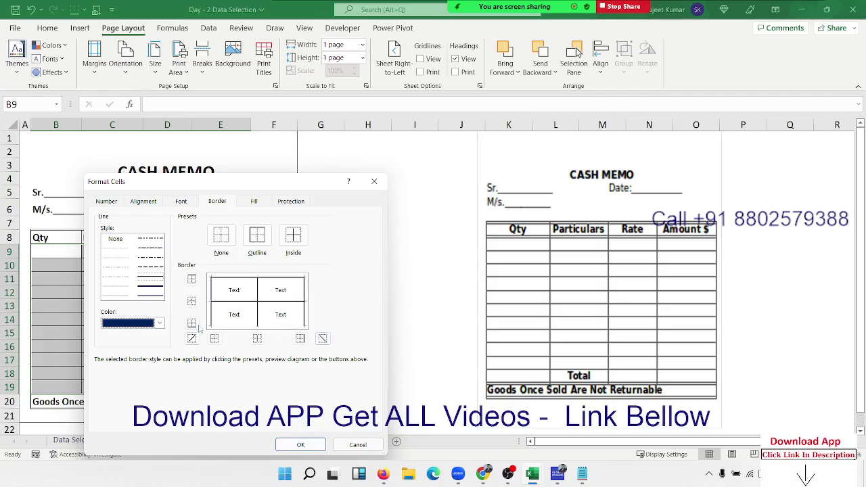
pyautogui.click(146, 298)
pyautogui.click(242, 327)
pyautogui.click(300, 444)
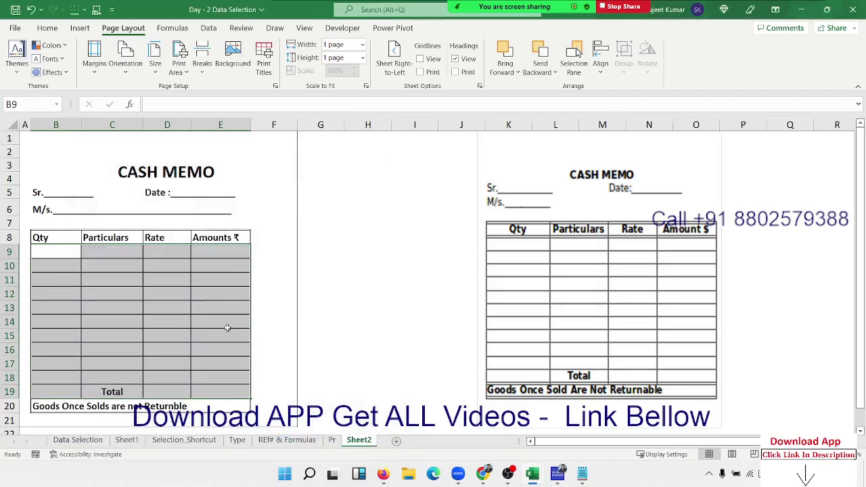
pyautogui.click(227, 328)
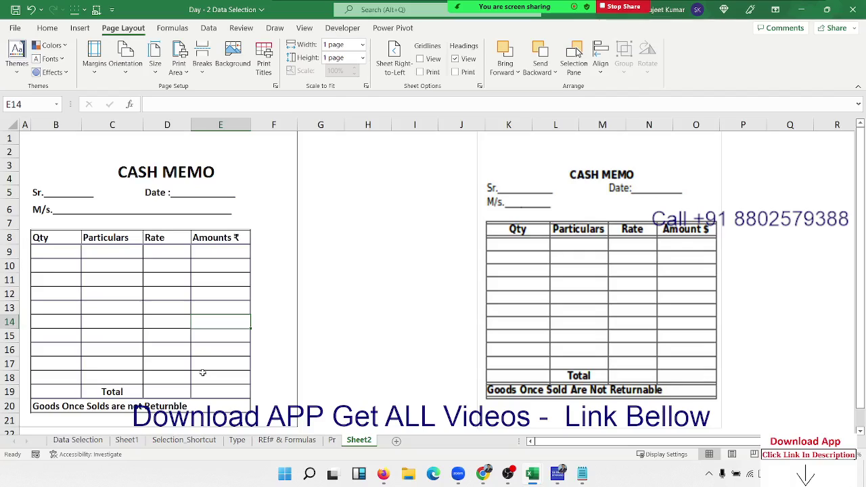
pyautogui.click(62, 408)
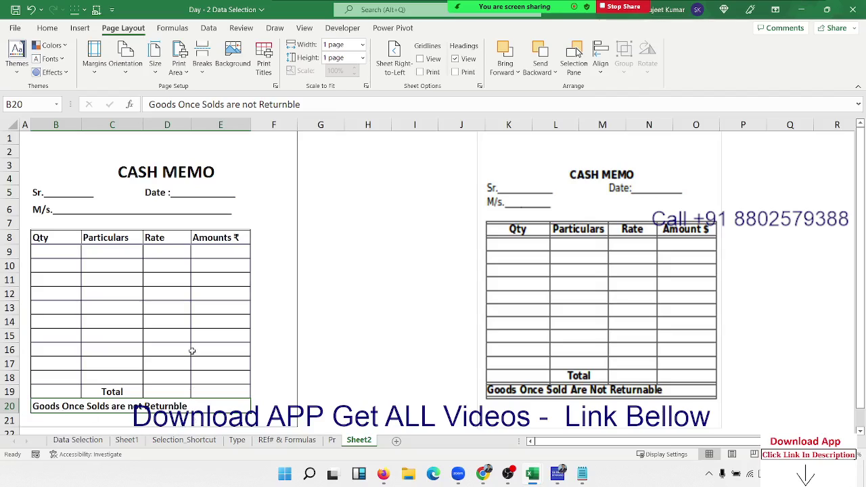
pyautogui.scroll(-6, 192, 350)
pyautogui.scroll(6, 192, 351)
pyautogui.click(332, 441)
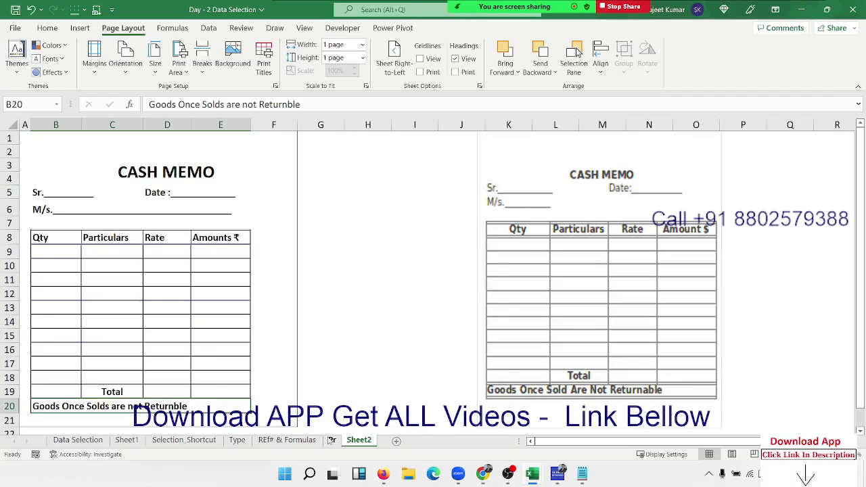
pyautogui.click(386, 278)
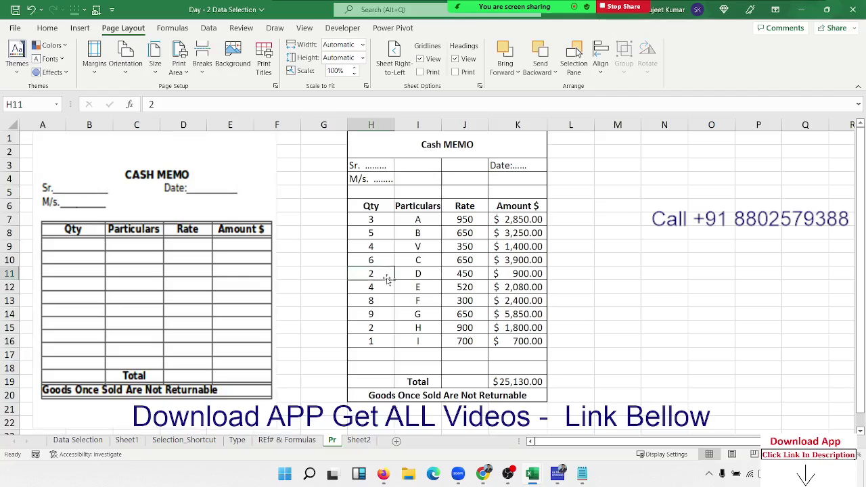
pyautogui.click(352, 442)
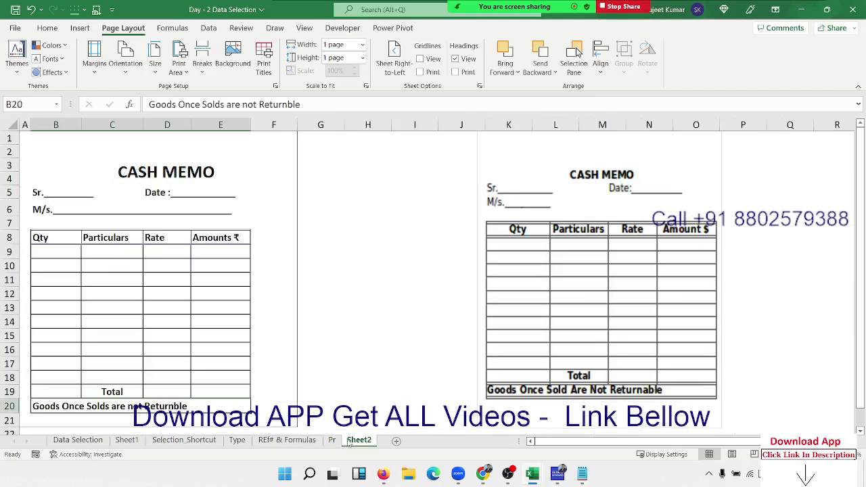
pyautogui.click(214, 253)
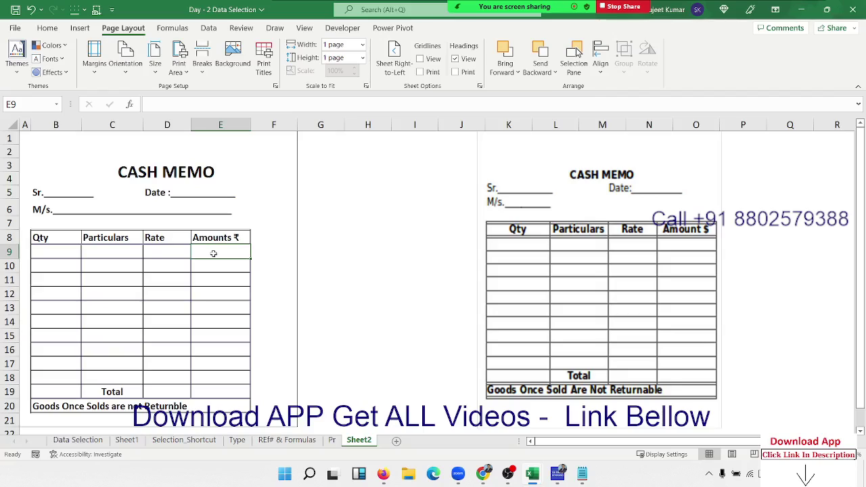
# - Enter the amount formula =D9*C9 in E9
pyautogui.write('=')
pyautogui.press('Left')
pyautogui.write('*')
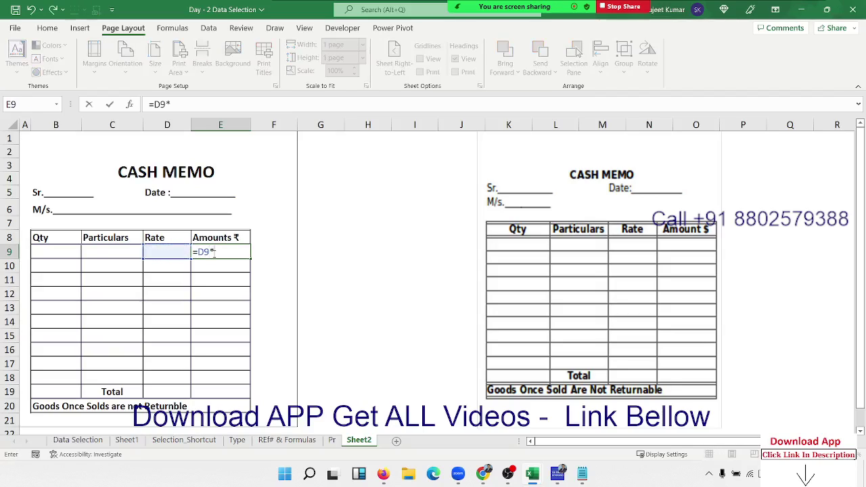
pyautogui.press('Left')
pyautogui.press('Left')
pyautogui.press('Down')
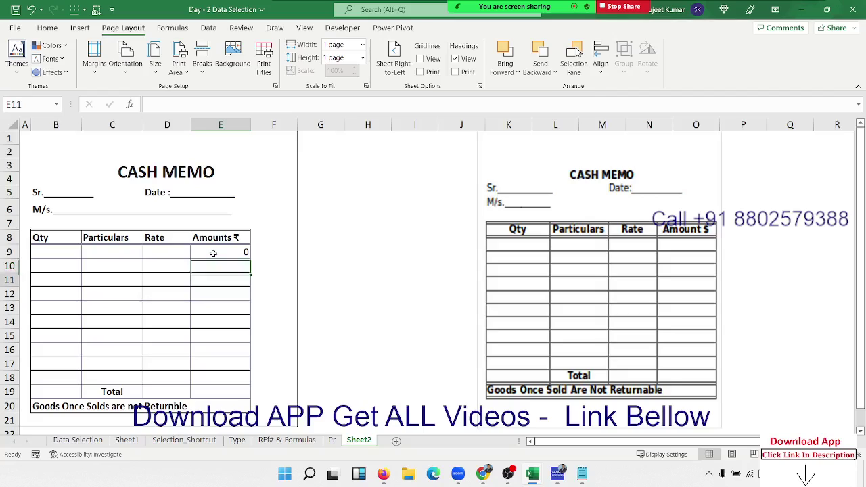
# - Enter =SUM(E9:E18) in E19 to total the amounts
pyautogui.press('Down')
pyautogui.press('Down')
pyautogui.press('Down')
pyautogui.press('Down')
pyautogui.press('Down')
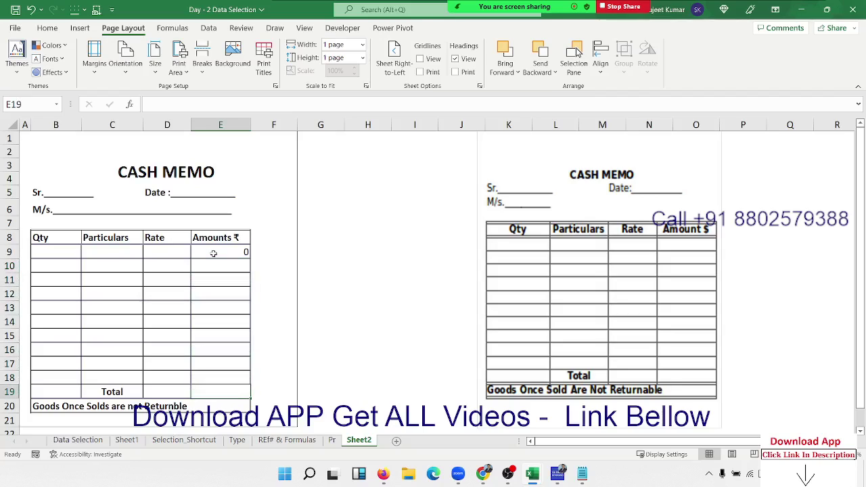
pyautogui.write('=su')
pyautogui.press('Tab')
pyautogui.press('Up')
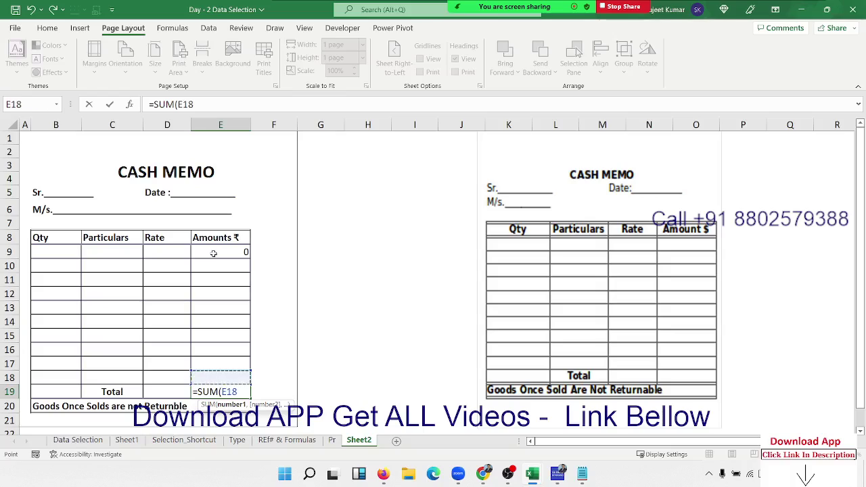
pyautogui.hotkey('shift', 'Up')
pyautogui.hotkey('shift', 'Up')
pyautogui.hotkey('shift', 'Up')
pyautogui.hotkey('shift', 'Up')
pyautogui.hotkey('shift', 'Up')
pyautogui.hotkey('shift', 'Up')
pyautogui.hotkey('shift', 'Up')
pyautogui.hotkey('shift', 'Up')
pyautogui.hotkey('shift', 'Up')
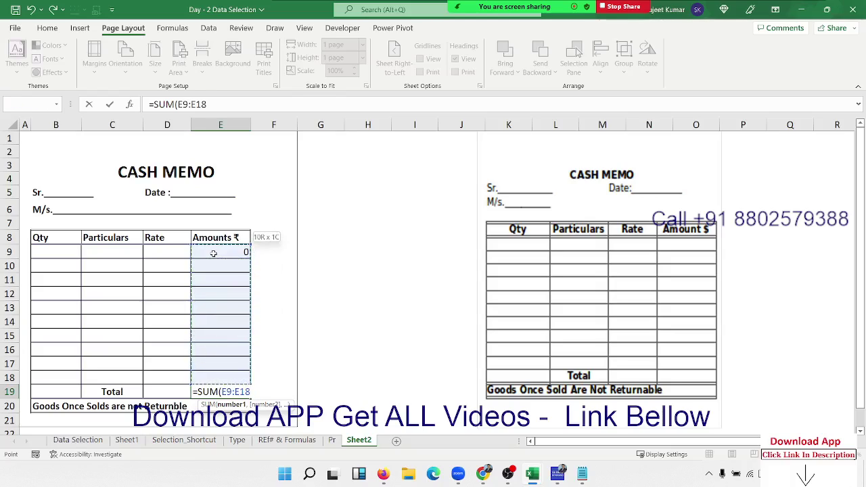
pyautogui.press('Return')
# - Enter =AVERAGE(D9:D18) in D19 to average the rates
pyautogui.press('Left')
pyautogui.press('Up')
pyautogui.press('Right')
pyautogui.press('Right')
pyautogui.press('Right')
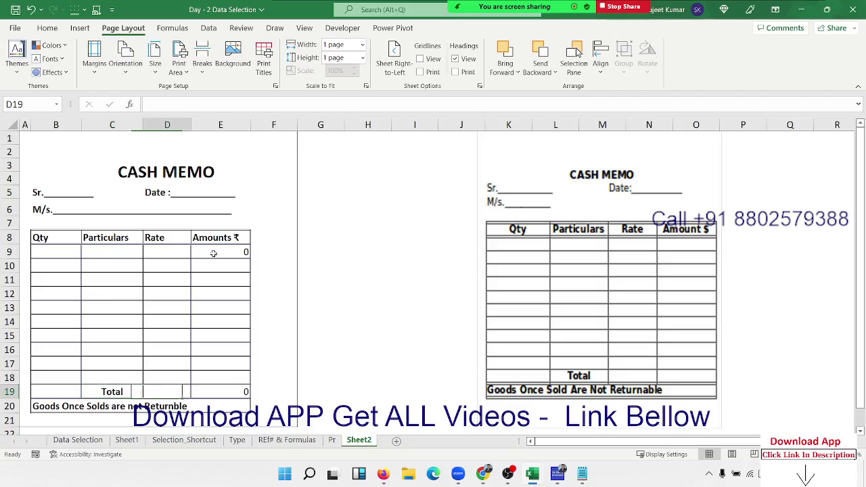
pyautogui.write('=av')
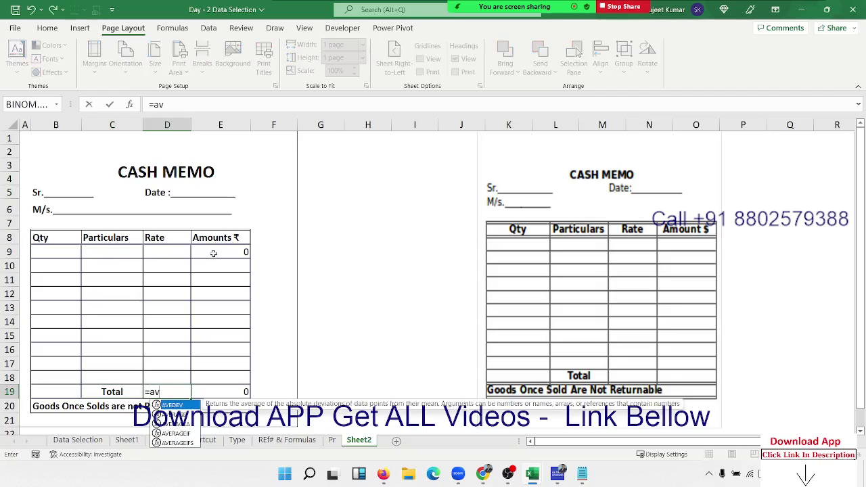
pyautogui.press('Down')
pyautogui.press('Tab')
pyautogui.press('Up')
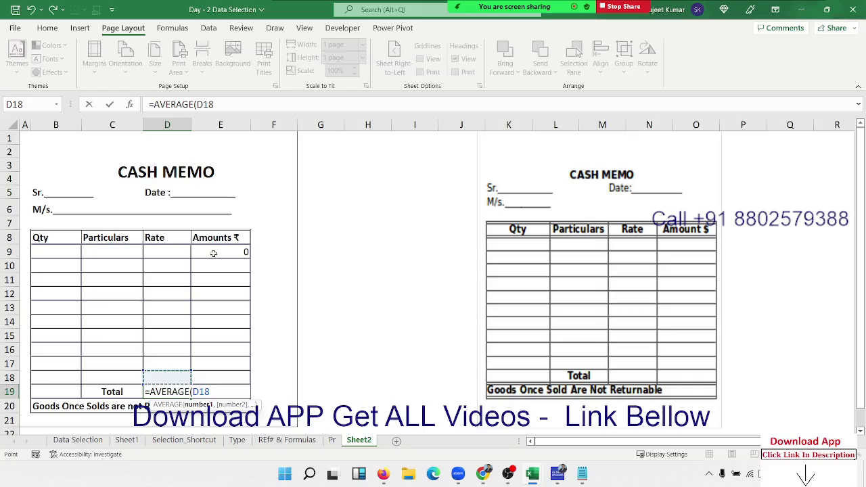
pyautogui.hotkey('shift', 'Up')
pyautogui.hotkey('shift', 'Up')
pyautogui.hotkey('shift', 'Up')
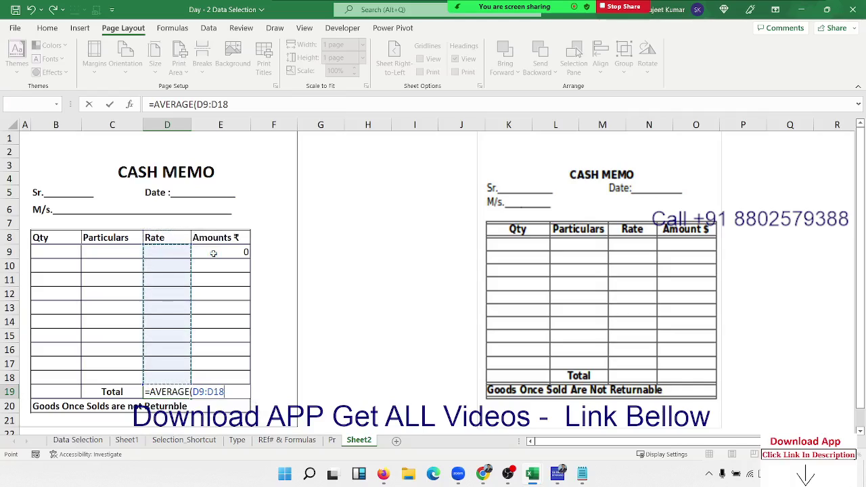
pyautogui.press('Return')
pyautogui.press('Up')
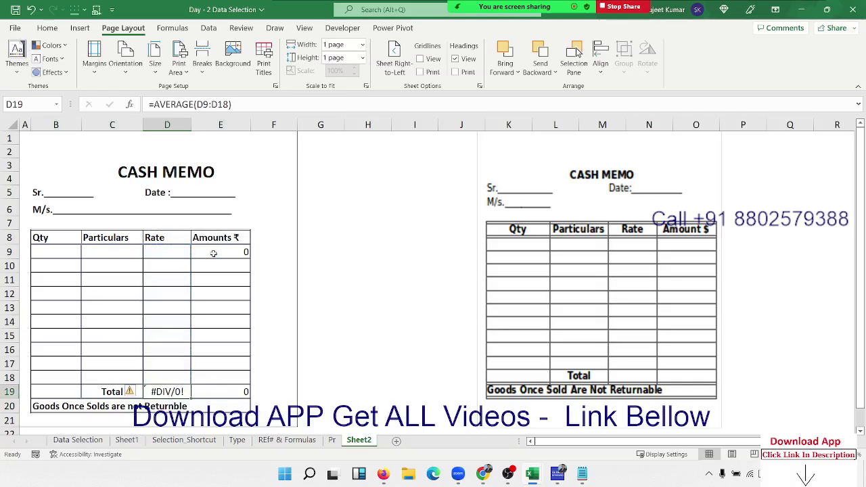
pyautogui.press('Down')
pyautogui.press('Up')
# - Enter the first item's Rate 15 in D9 and Qty 20 in B9
pyautogui.click(117, 252)
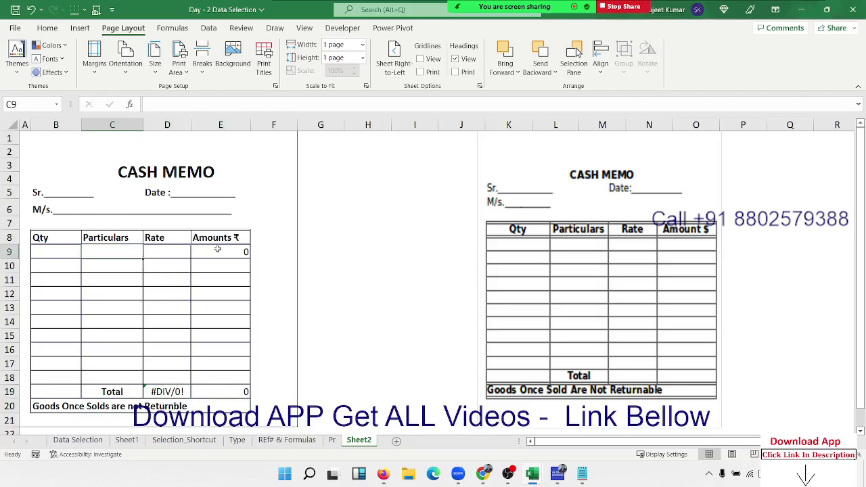
pyautogui.press('Right')
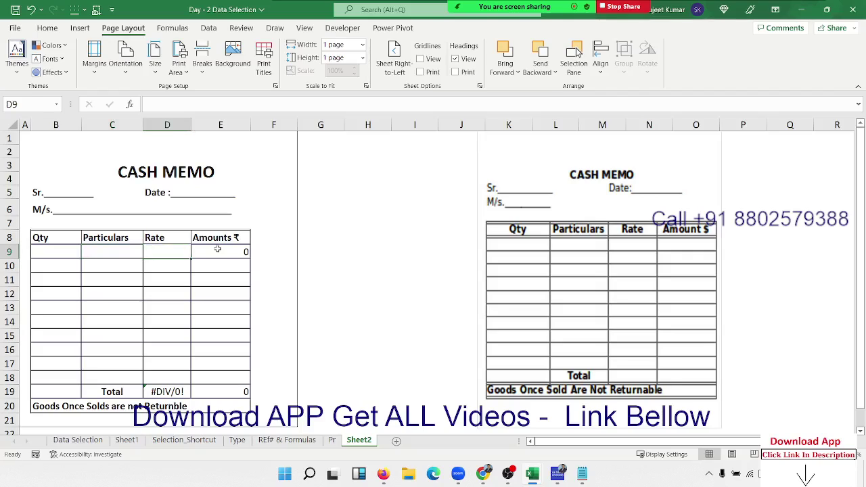
pyautogui.write('15')
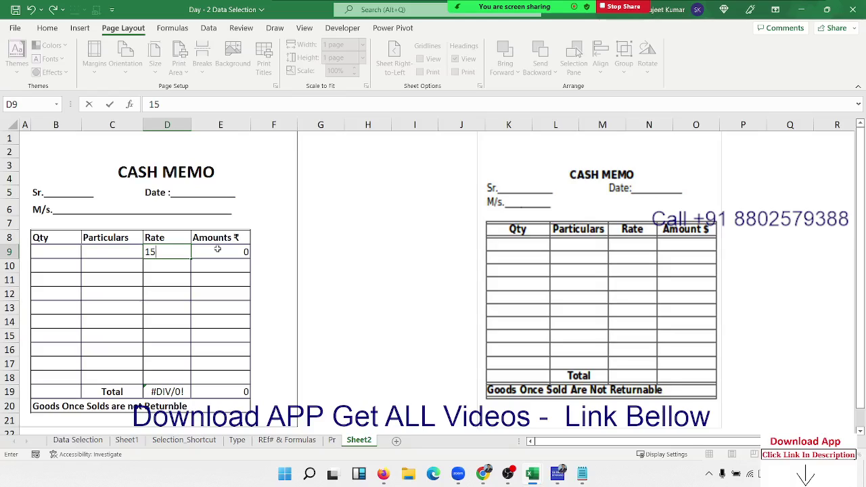
pyautogui.press('Return')
pyautogui.press('Left')
pyautogui.press('Up')
pyautogui.press('Left')
pyautogui.press('Left')
pyautogui.press('Right')
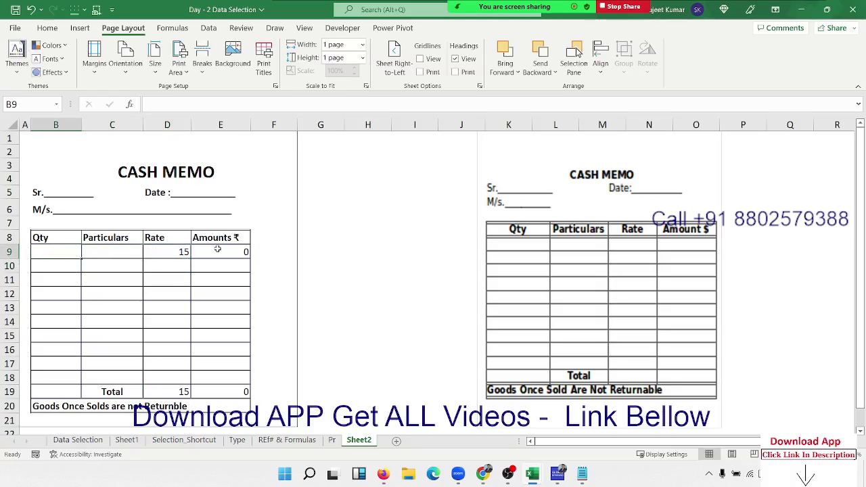
pyautogui.write('20')
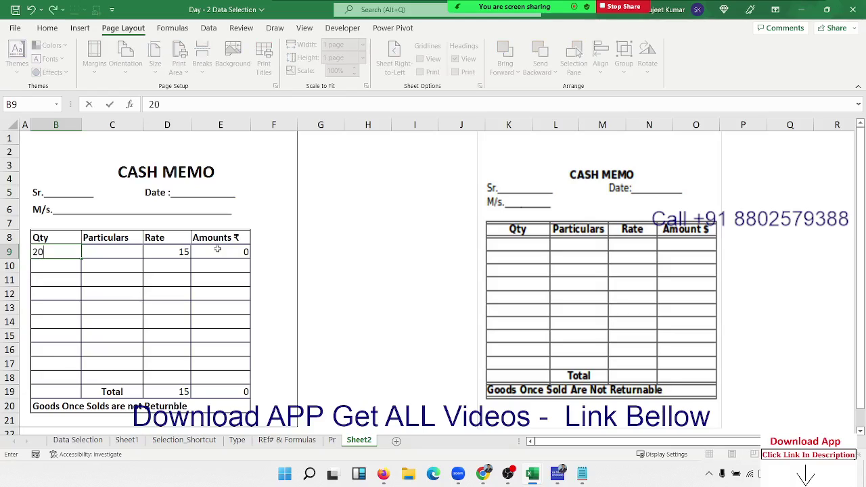
pyautogui.press('Tab')
# - Put =B9*D9 in E9 and format the amount as rupee currency (₹ 300.00)
pyautogui.press('Right')
pyautogui.press('Right')
pyautogui.press('Right')
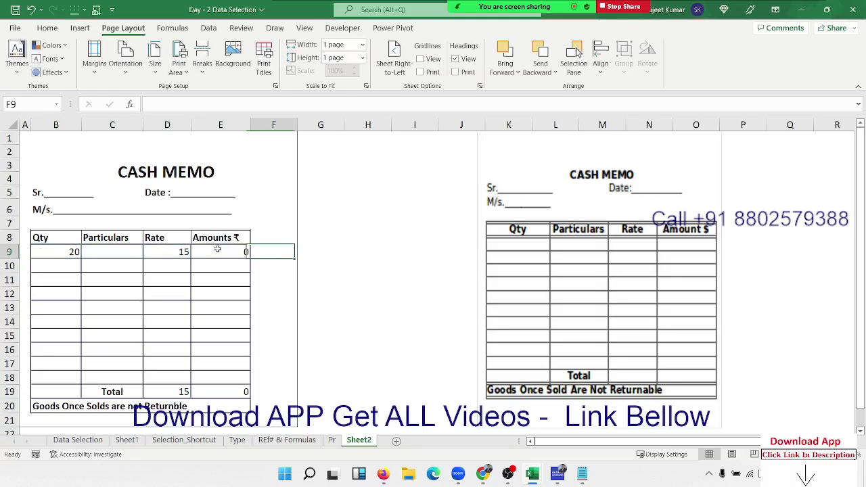
pyautogui.press('Left')
pyautogui.write('=')
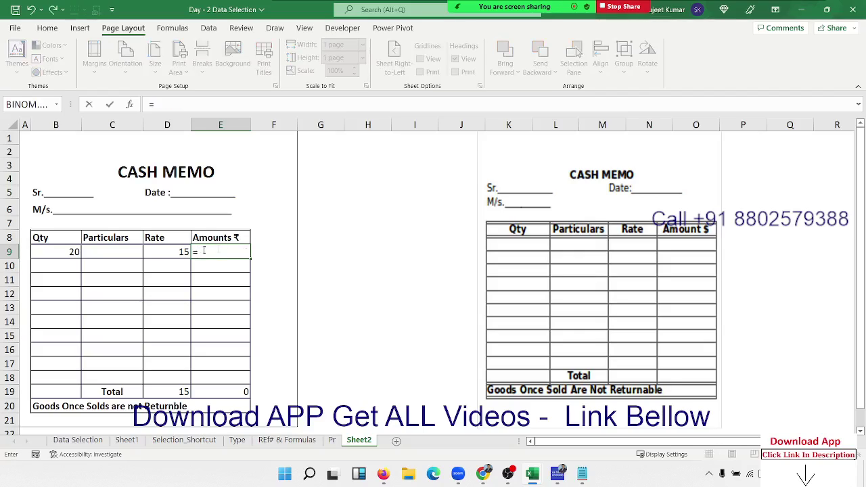
pyautogui.click(51, 253)
pyautogui.write('*')
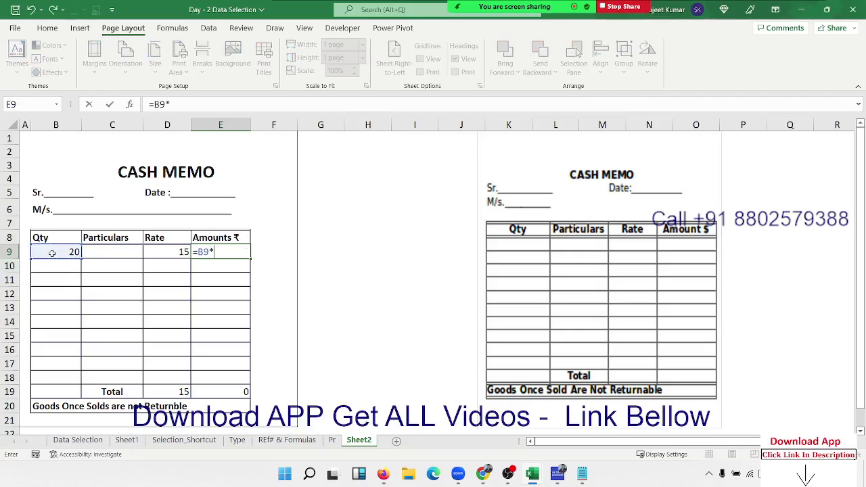
pyautogui.click(178, 251)
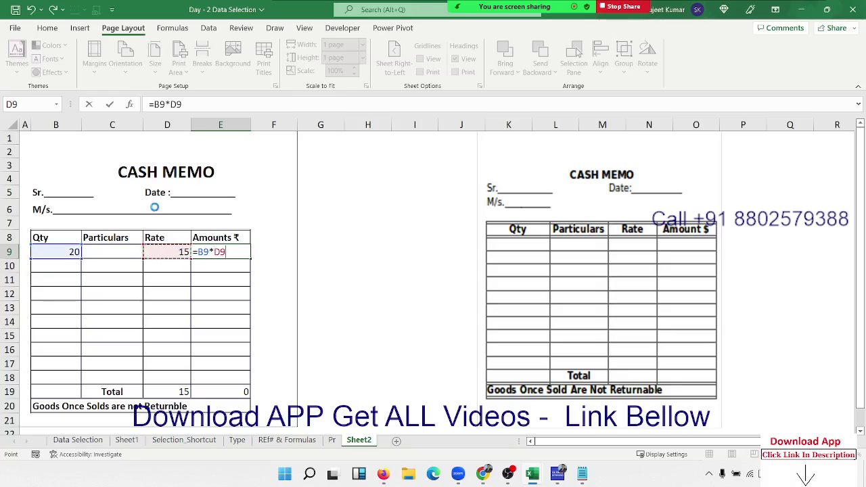
pyautogui.hotkey('ctrl', 'Return')
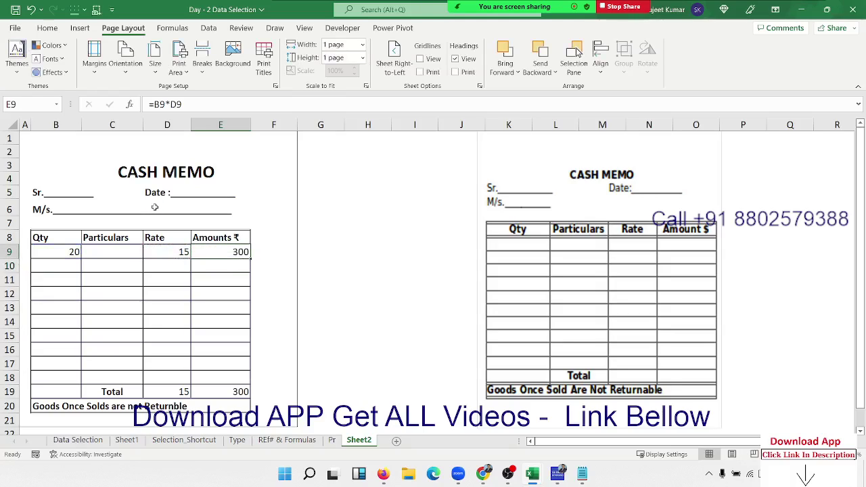
pyautogui.hotkey('ctrl', 'shift', '4')
# - Review the amount cells E9:E18 and check D19's AVERAGE formula without changing it
pyautogui.click(109, 268)
pyautogui.click(220, 266)
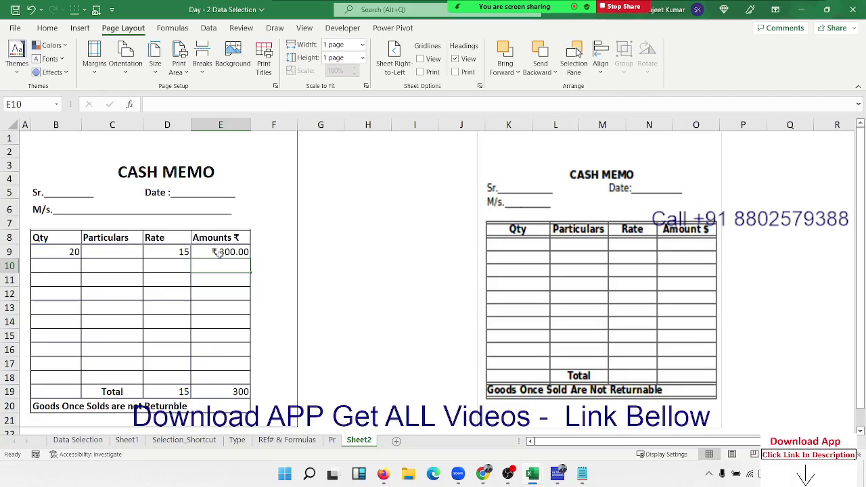
pyautogui.moveTo(220, 252)
pyautogui.mouseDown()
pyautogui.moveTo(212, 378)
pyautogui.moveTo(64, 378)
pyautogui.mouseUp()
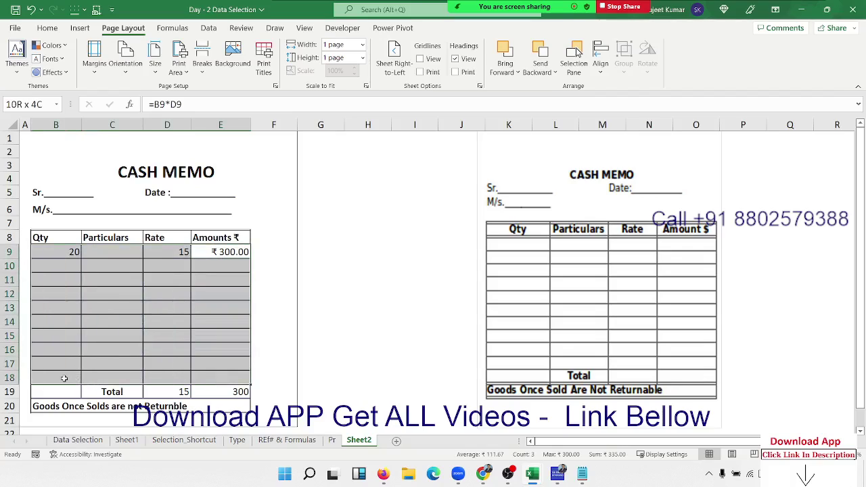
pyautogui.click(90, 317)
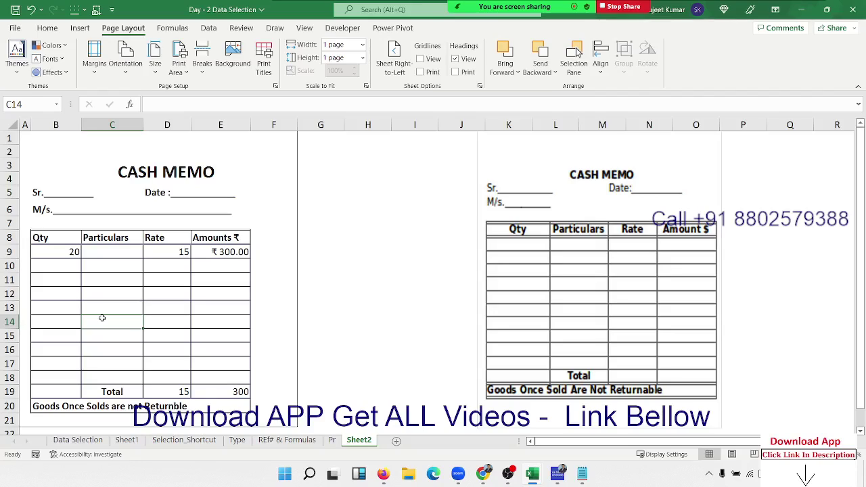
pyautogui.click(176, 394)
pyautogui.doubleClick(175, 393)
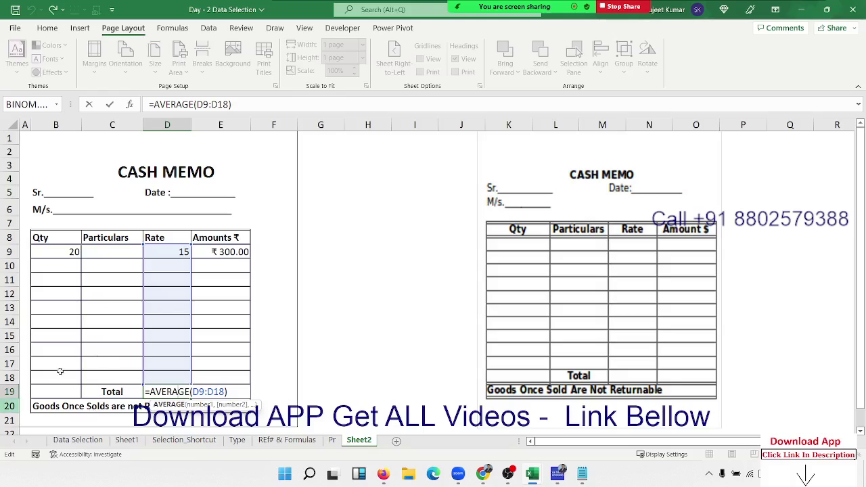
pyautogui.click(148, 293)
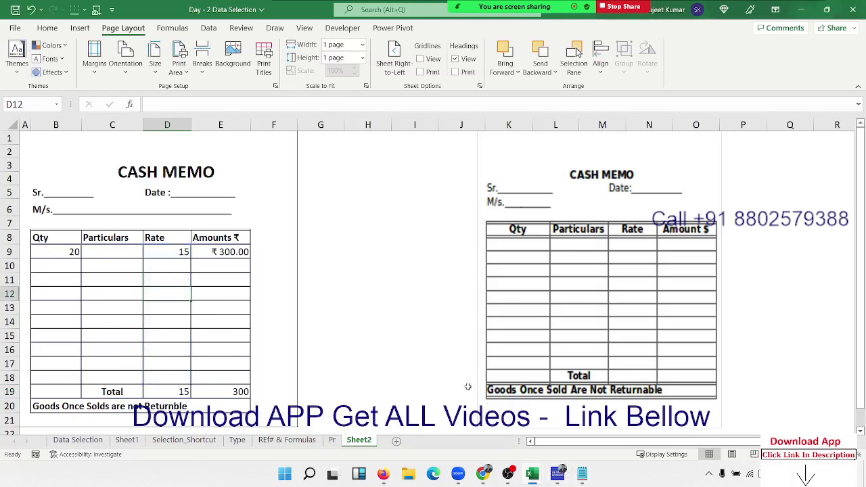
pyautogui.click(189, 308)
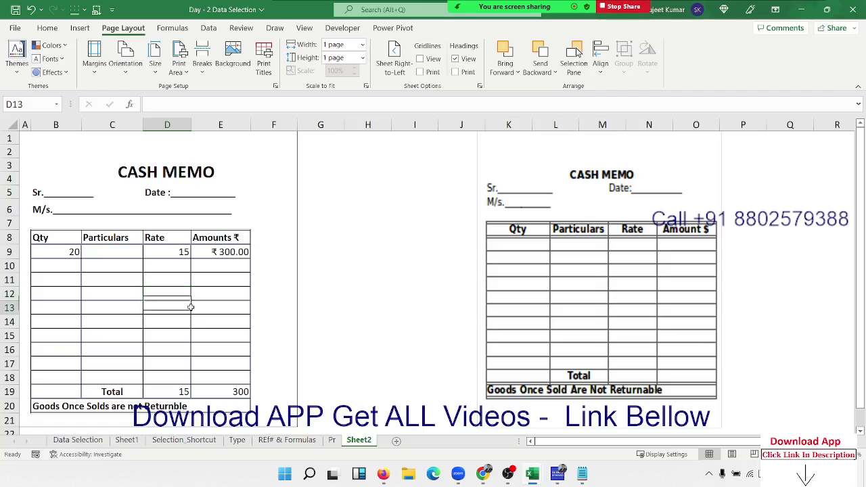
# - Look through the other sheets, then insert a new blank Sheet3
pyautogui.click(308, 440)
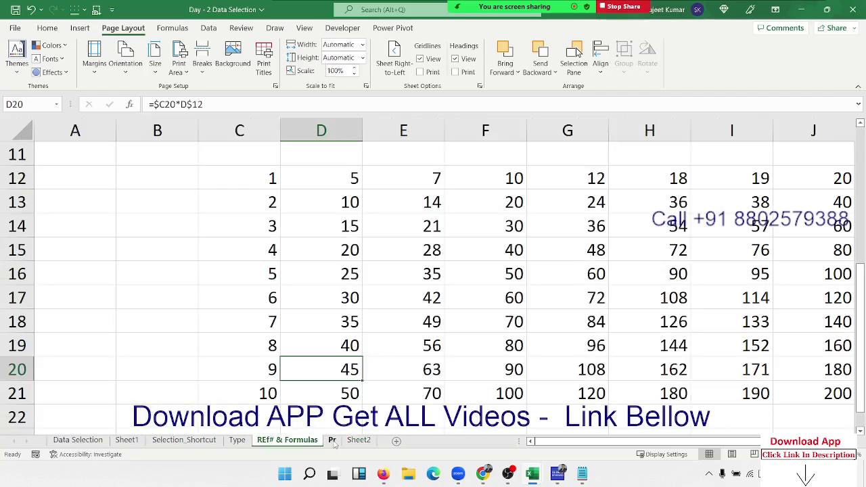
pyautogui.click(331, 440)
pyautogui.click(357, 441)
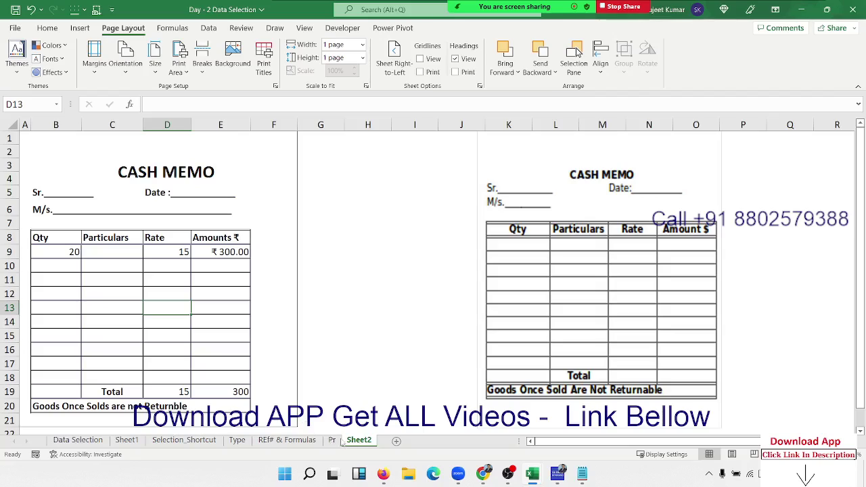
pyautogui.click(397, 440)
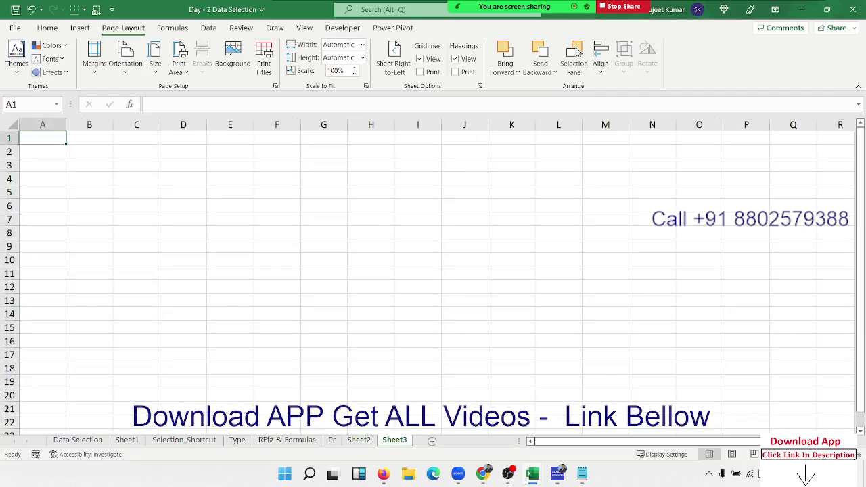
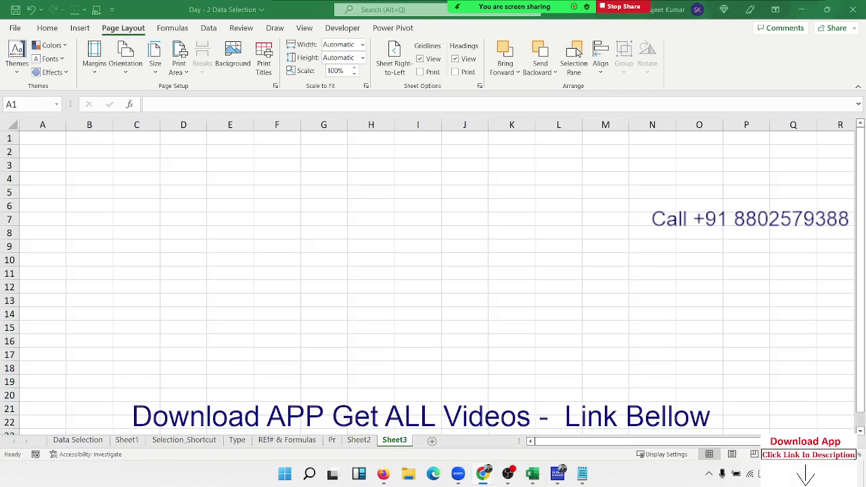
# - Paste the 'Schedule your stay' form picture at K3, moved to the top and enlarged
pyautogui.click(532, 164)
pyautogui.hotkey('ctrl', 'v')
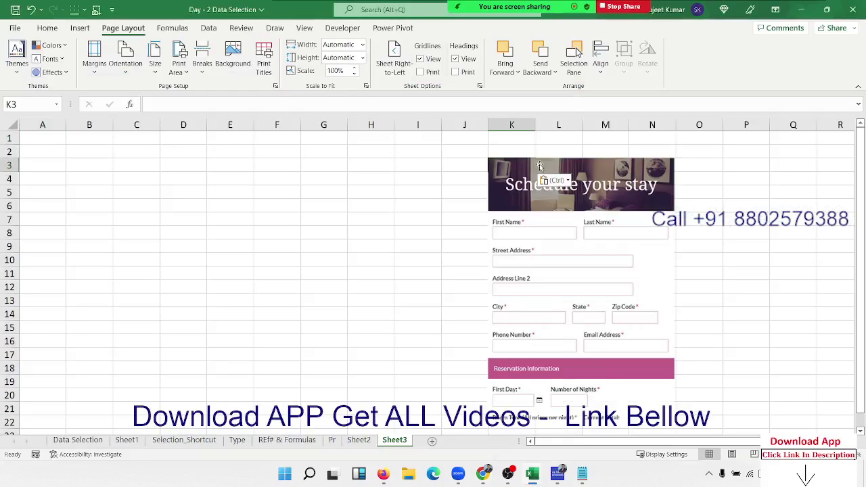
pyautogui.moveTo(595, 173); pyautogui.dragTo(617, 154)
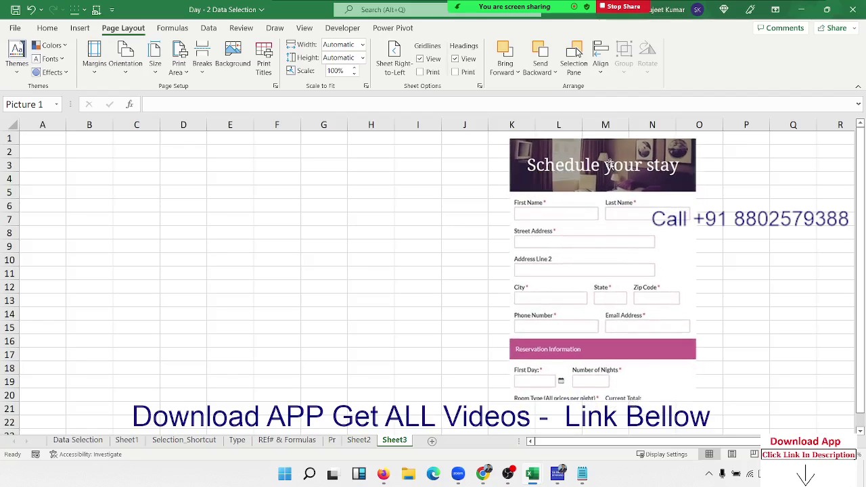
pyautogui.moveTo(696, 399); pyautogui.dragTo(698, 379)
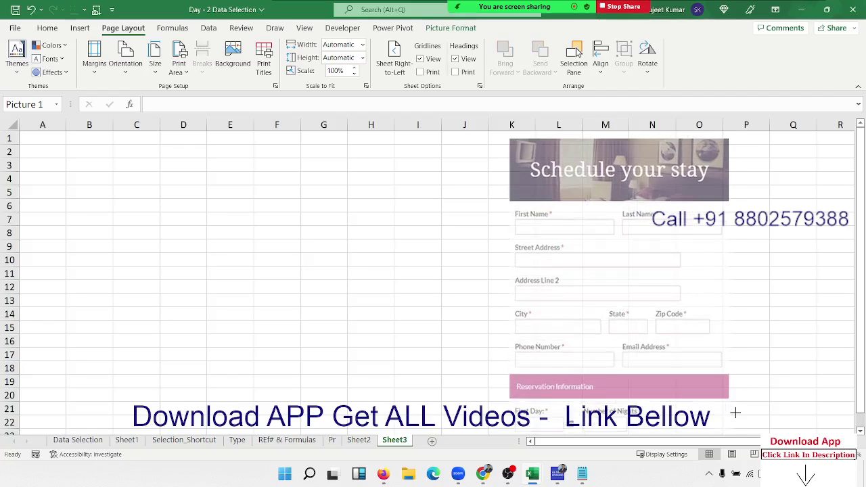
pyautogui.moveTo(614, 290)
pyautogui.mouseDown()
pyautogui.moveTo(649, 287)
pyautogui.moveTo(637, 288)
pyautogui.mouseUp()
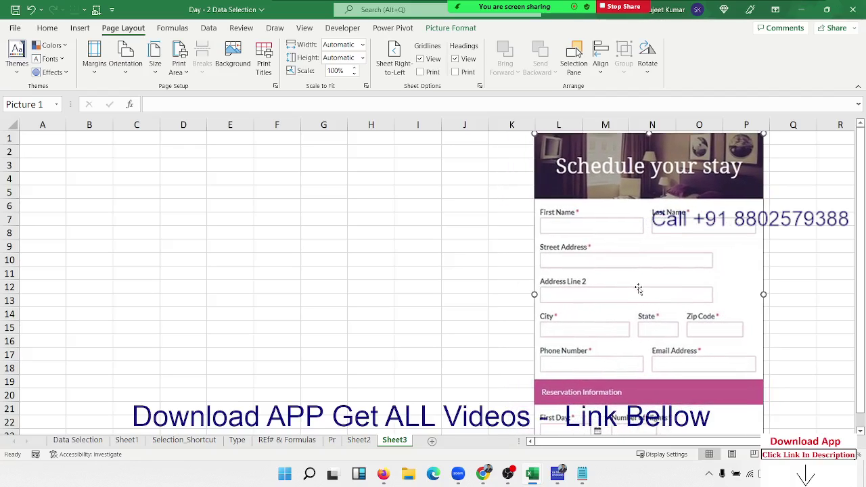
pyautogui.click(410, 273)
pyautogui.click(584, 201)
# - Deselect the picture and select the range A1:J4
pyautogui.click(138, 138)
pyautogui.moveTo(58, 138)
pyautogui.mouseDown()
pyautogui.moveTo(388, 152)
pyautogui.moveTo(455, 171)
pyautogui.mouseUp()
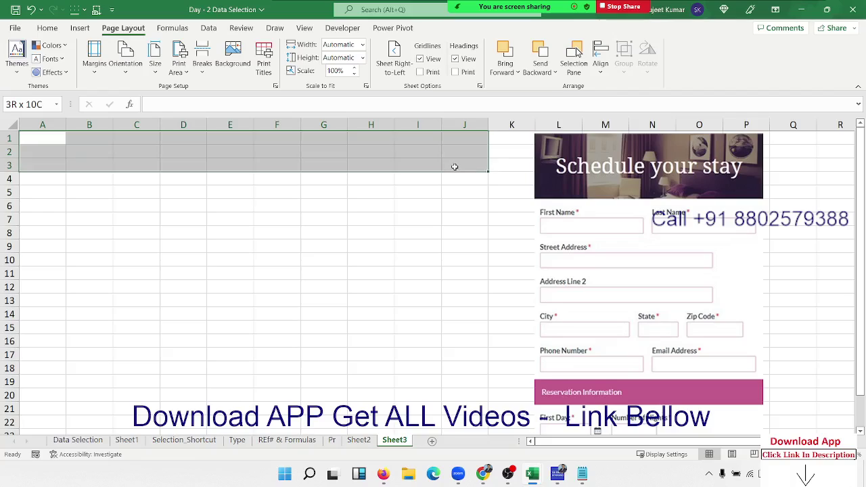
pyautogui.moveTo(455, 172); pyautogui.dragTo(456, 175)
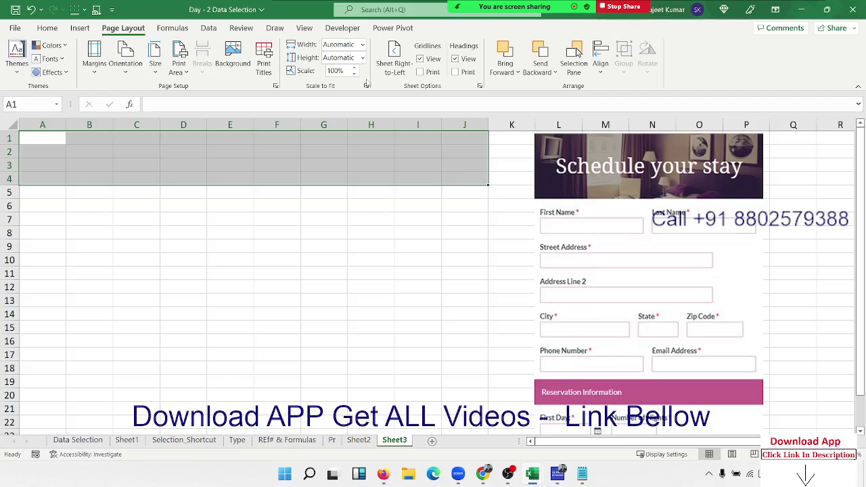
# - Merge and centre A1:J4 into one banner cell
pyautogui.click(49, 28)
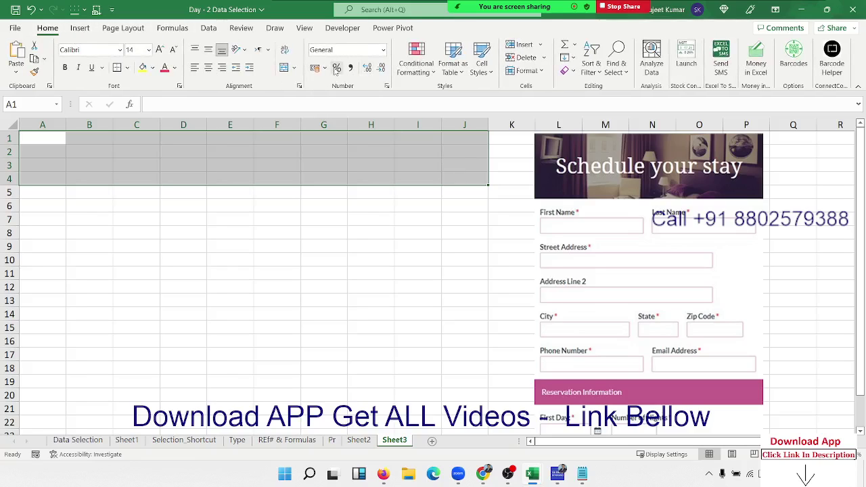
pyautogui.click(315, 68)
pyautogui.click(285, 69)
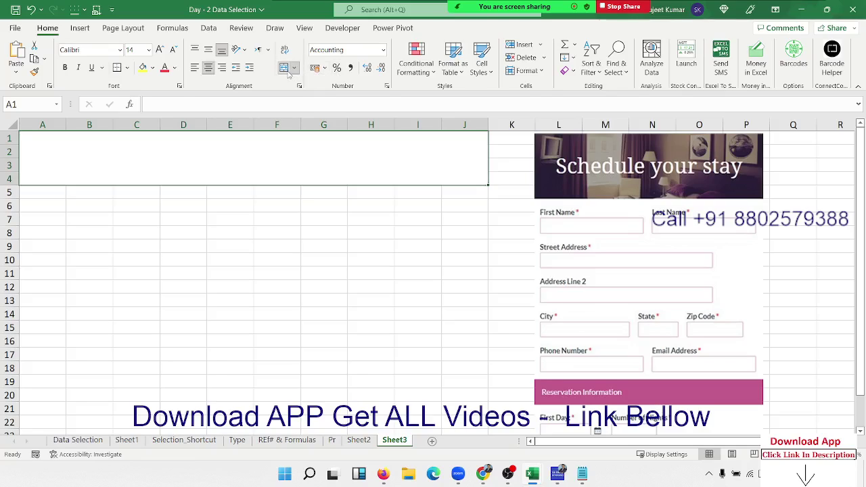
pyautogui.write('S')
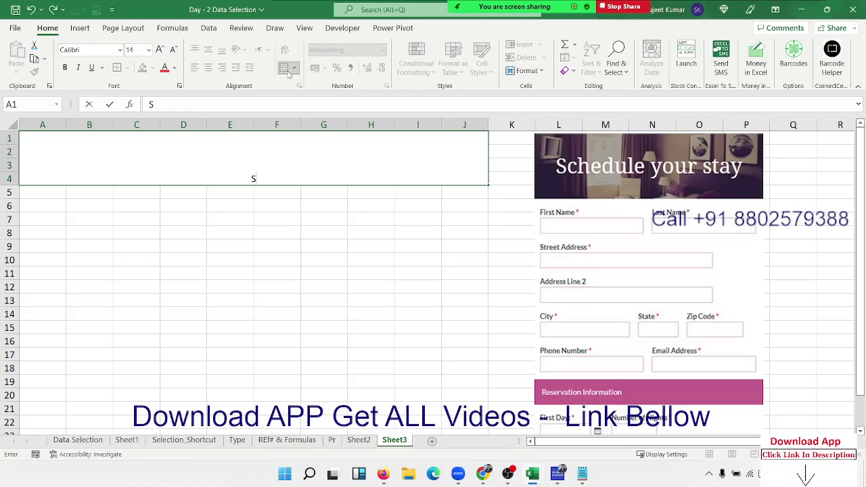
pyautogui.press('Escape')
# - Fill the merged banner cell with purple
pyautogui.click(553, 180)
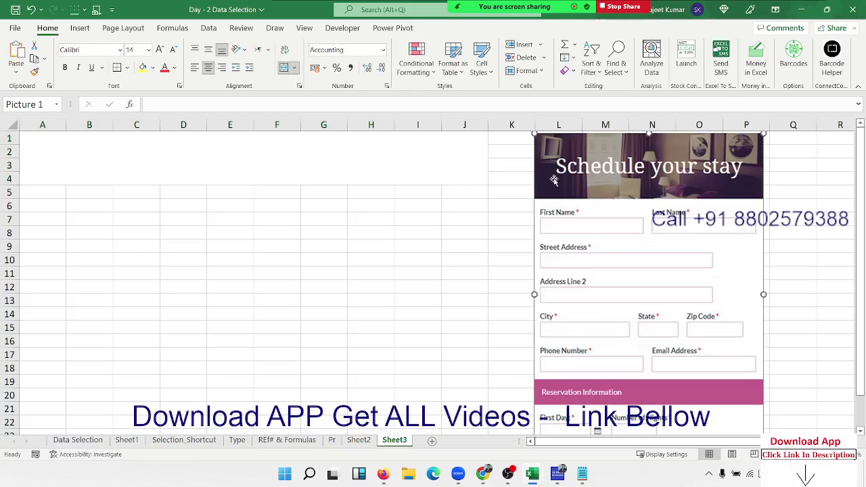
pyautogui.click(366, 166)
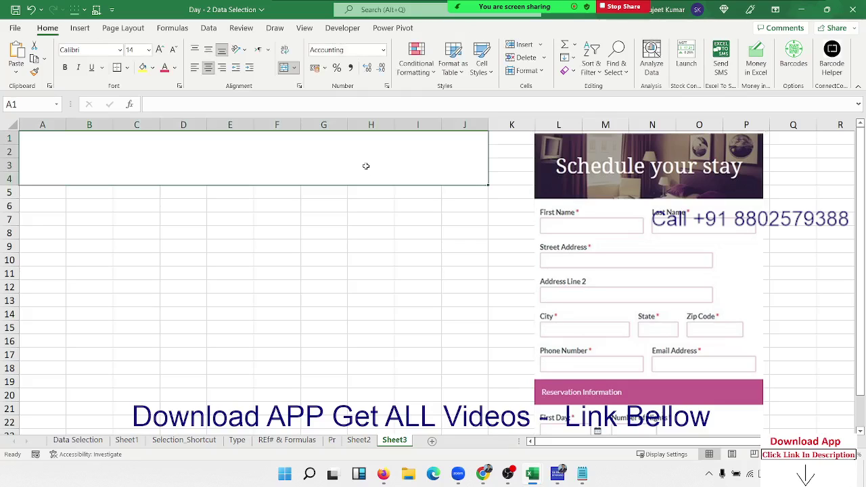
pyautogui.click(152, 68)
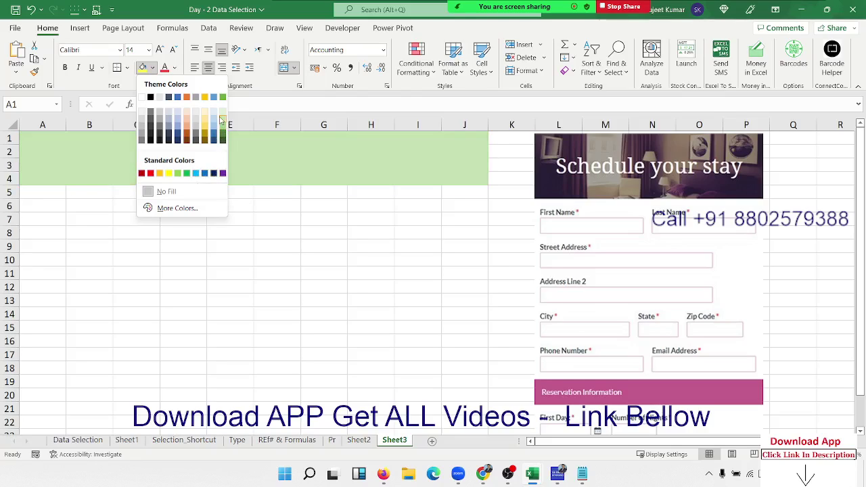
pyautogui.click(224, 175)
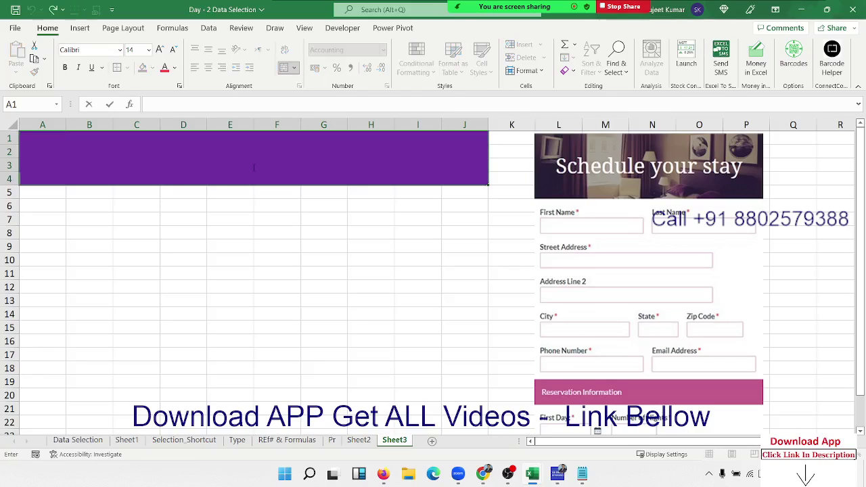
# - Enter the title 'Schedule Your Stay' in the banner
pyautogui.write('SCH')
pyautogui.press('BackSpace')
pyautogui.press('BackSpace')
pyautogui.write('ch')
pyautogui.write('edu')
pyautogui.write('le Y')
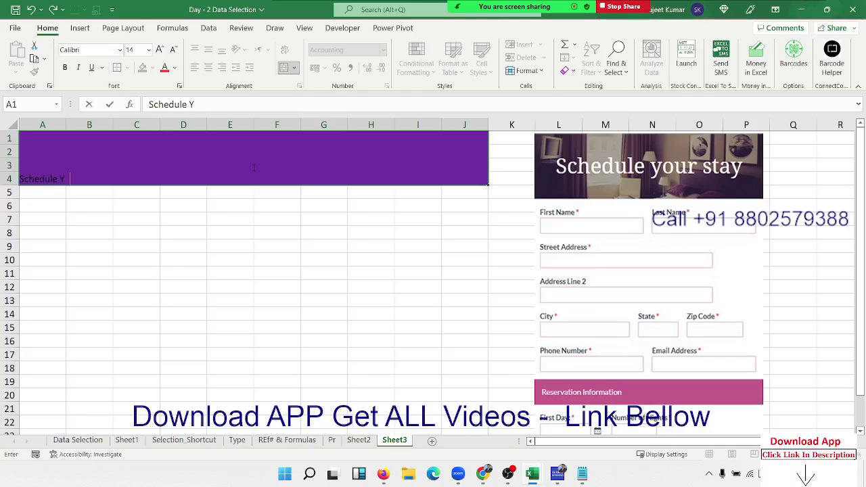
pyautogui.write('our')
pyautogui.write(' Star')
pyautogui.write('y')
pyautogui.press('Return')
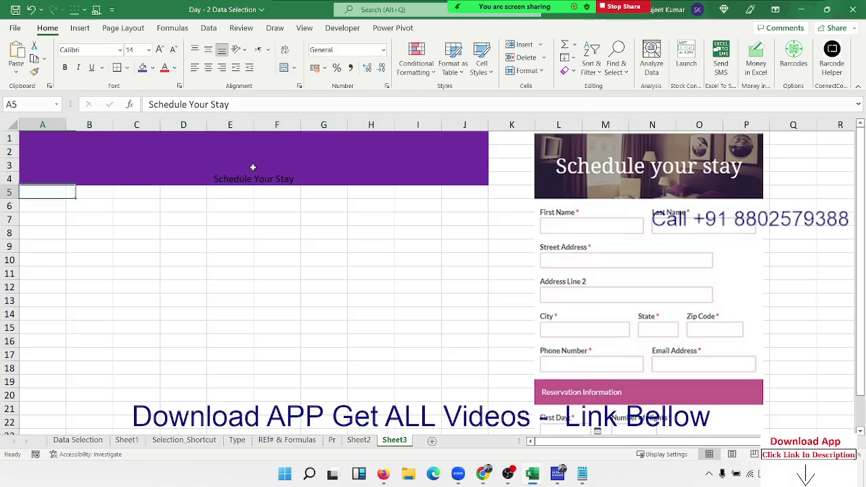
# - Middle-align the title vertically and set its font size to 48
pyautogui.click(251, 167)
pyautogui.click(208, 50)
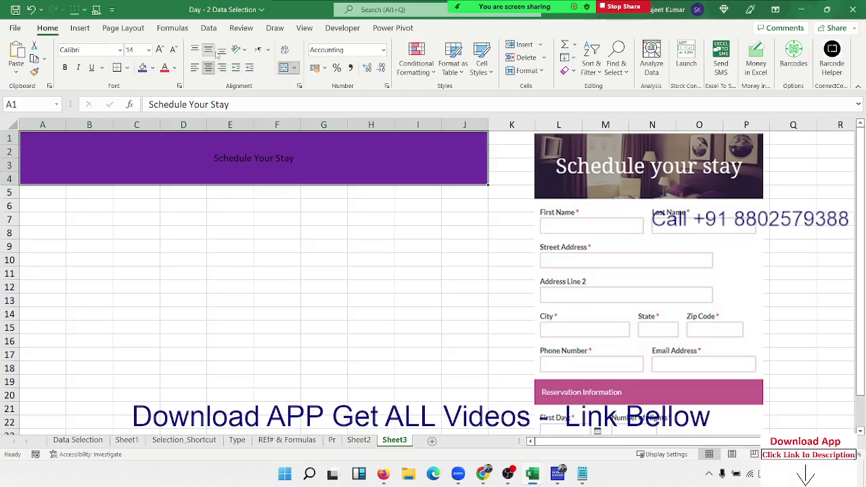
pyautogui.click(161, 51)
pyautogui.click(161, 50)
pyautogui.click(161, 50)
pyautogui.click(160, 50)
pyautogui.click(162, 51)
pyautogui.click(162, 51)
pyautogui.click(161, 51)
pyautogui.click(162, 50)
pyautogui.click(161, 51)
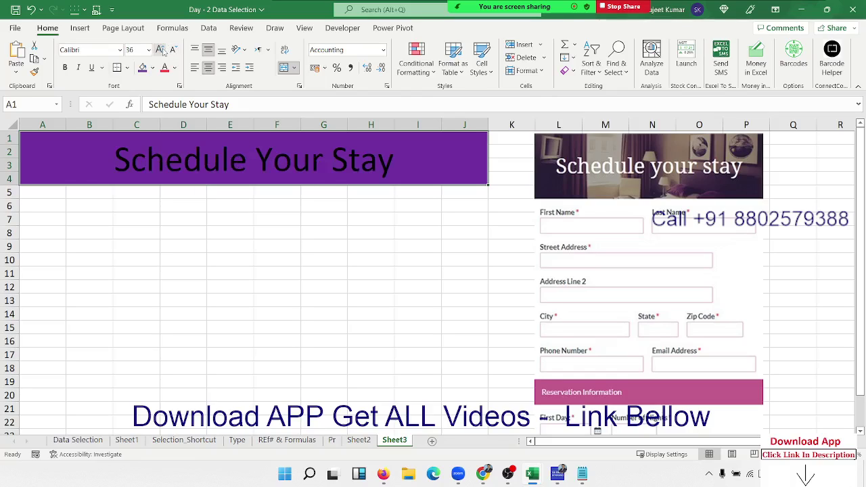
pyautogui.click(162, 51)
pyautogui.click(174, 51)
# - Make the title white and bold, and insert an empty column before column A
pyautogui.click(174, 68)
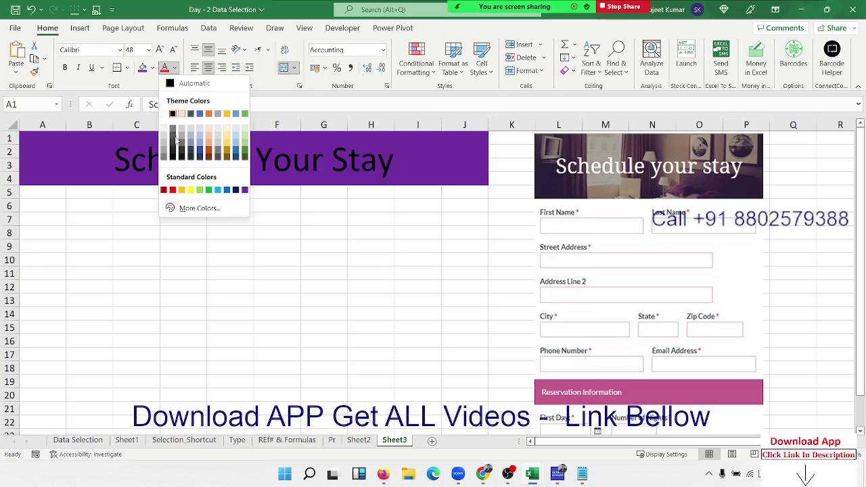
pyautogui.click(164, 113)
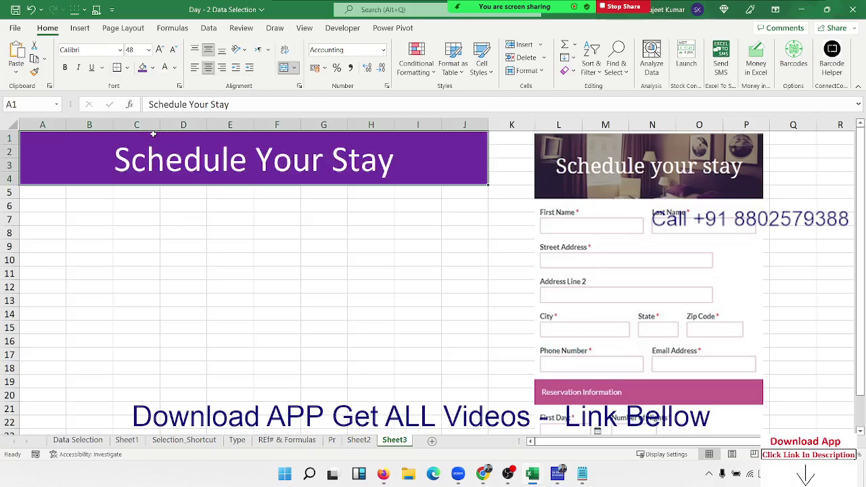
pyautogui.hotkey('ctrl', 'b')
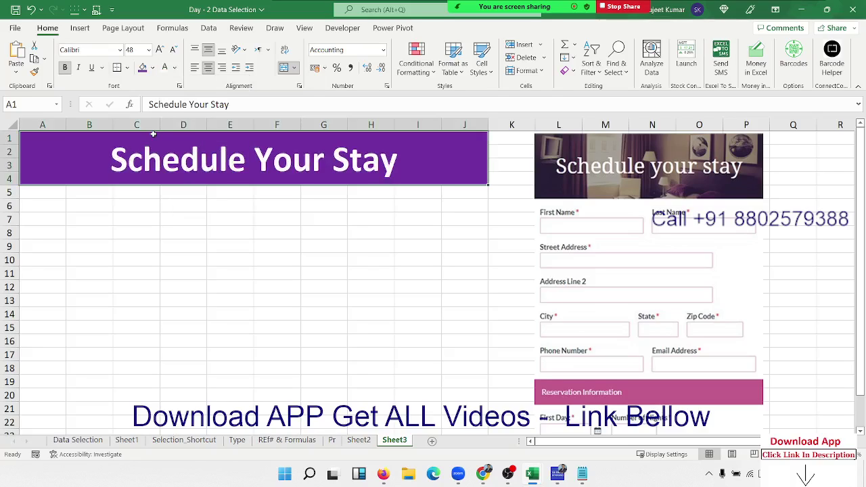
pyautogui.click(32, 124)
pyautogui.hotkey('ctrl', 'shift', '+')
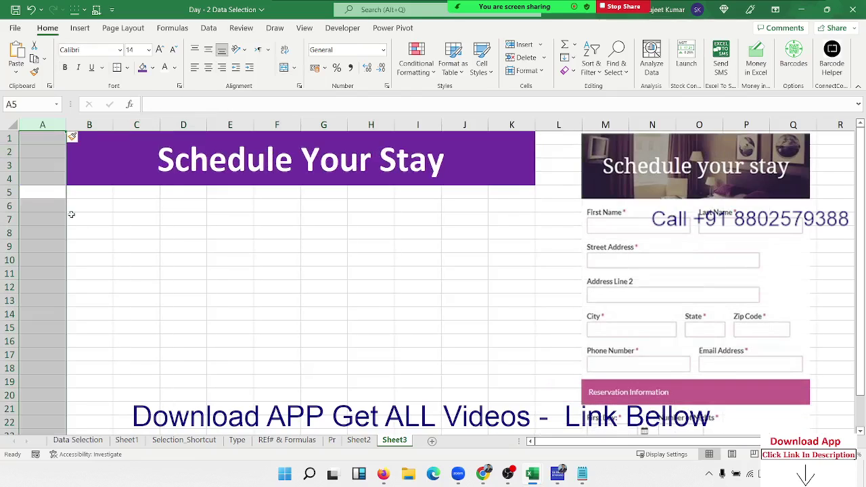
# - Narrow the new column A and make row 1 much shorter
pyautogui.click(95, 244)
pyautogui.moveTo(61, 128)
pyautogui.mouseDown()
pyautogui.moveTo(30, 126)
pyautogui.moveTo(10, 150)
pyautogui.moveTo(12, 138)
pyautogui.mouseUp()
pyautogui.click(9, 138)
pyautogui.click(138, 231)
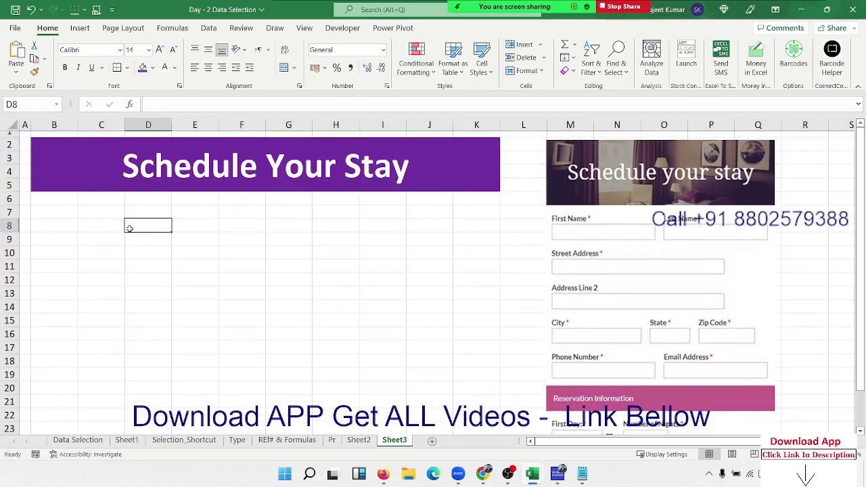
pyautogui.click(80, 231)
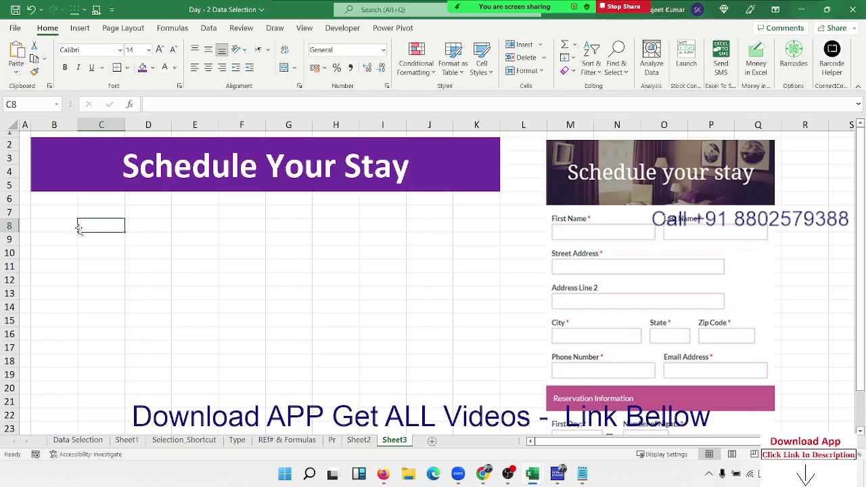
pyautogui.click(66, 217)
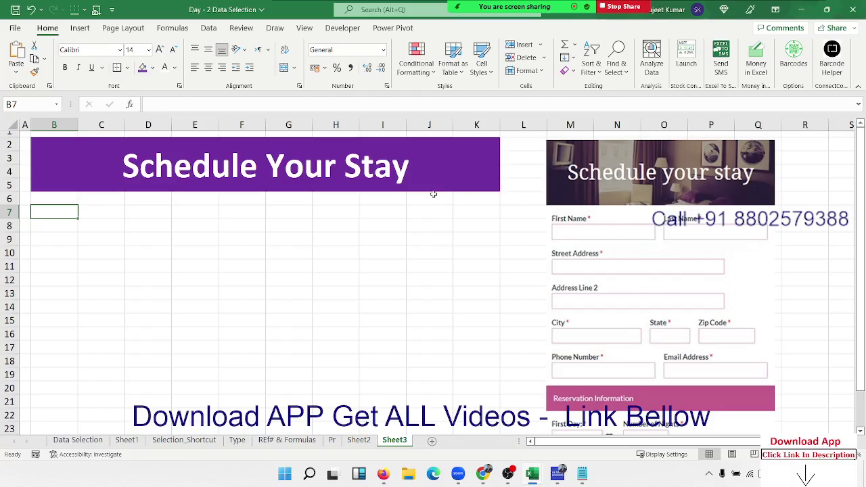
# - Delete columns K and J so the banner spans B to I
pyautogui.click(460, 122)
pyautogui.hotkey('ctrl', '-')
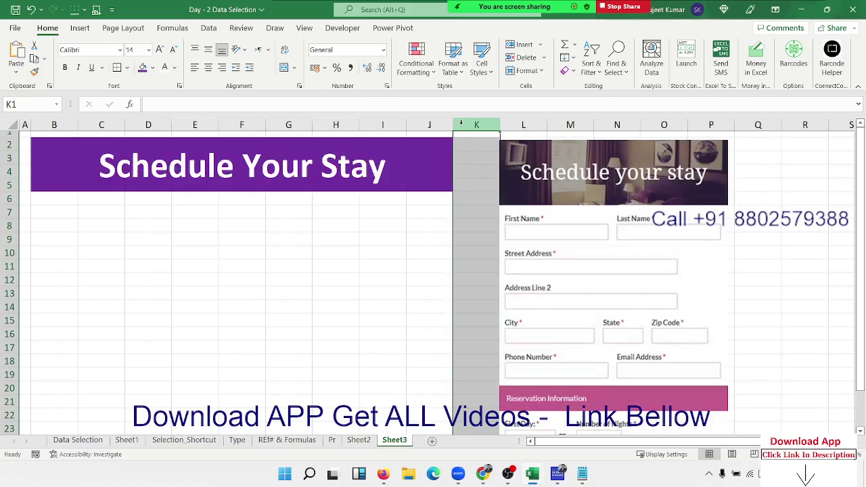
pyautogui.click(379, 213)
pyautogui.click(240, 176)
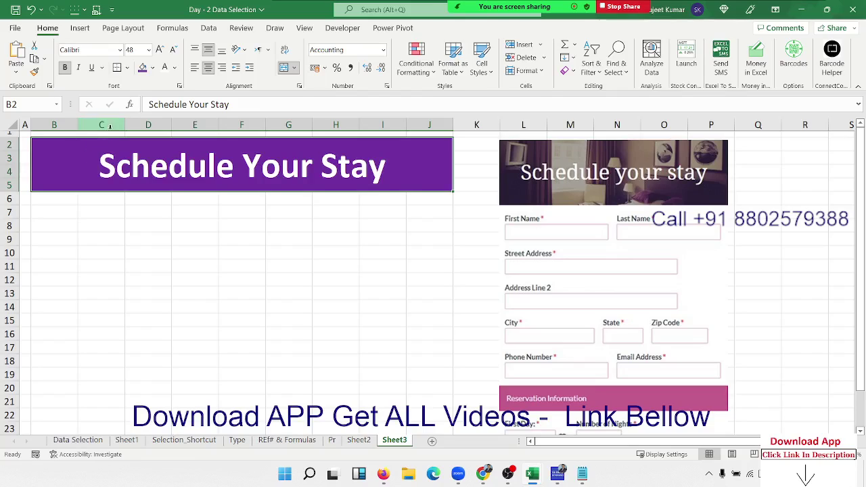
pyautogui.click(428, 125)
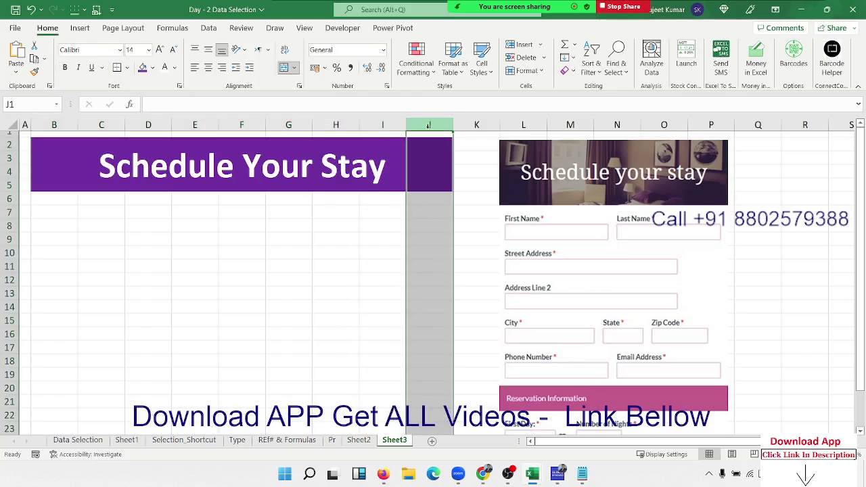
pyautogui.hotkey('ctrl', '-')
pyautogui.click(290, 209)
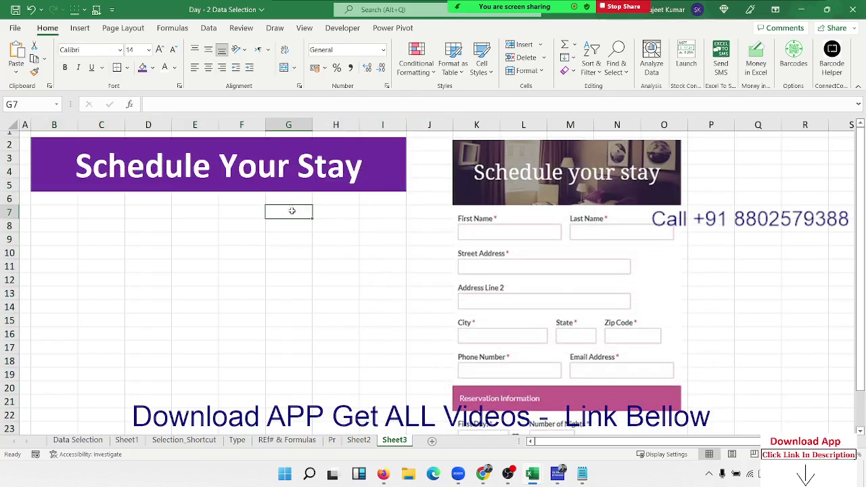
pyautogui.click(284, 175)
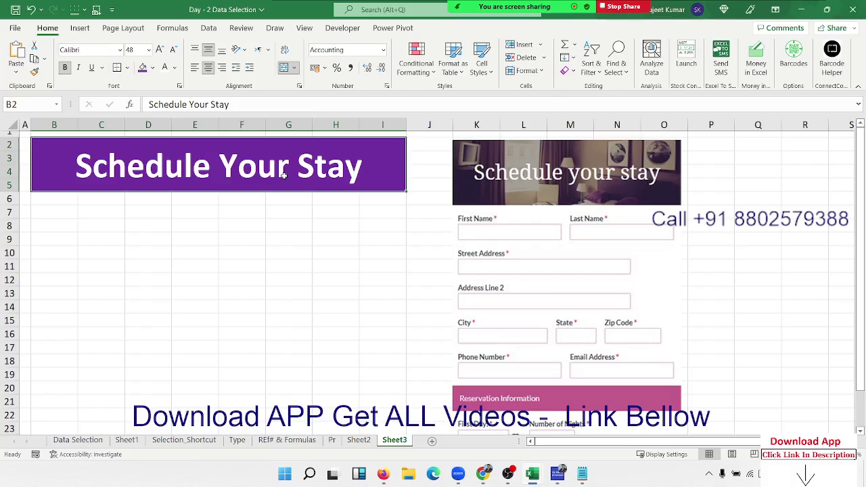
# - Enter the label 'First Name *' in cell B7
pyautogui.click(48, 213)
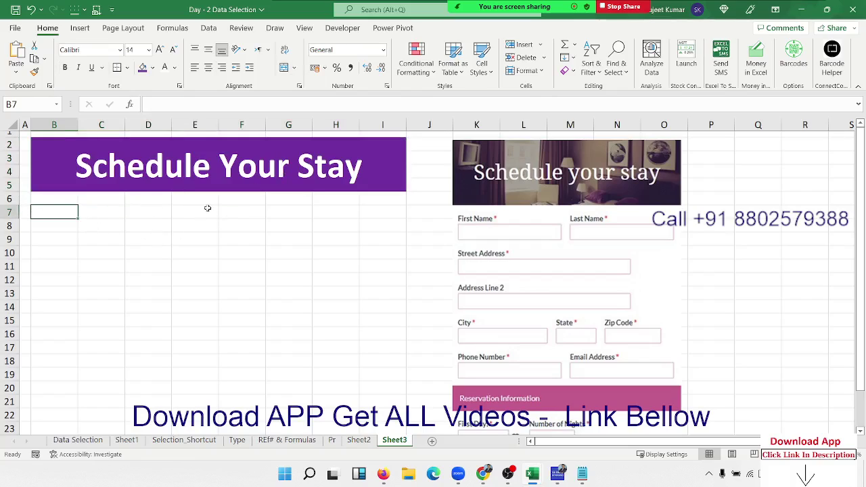
pyautogui.write('Fir')
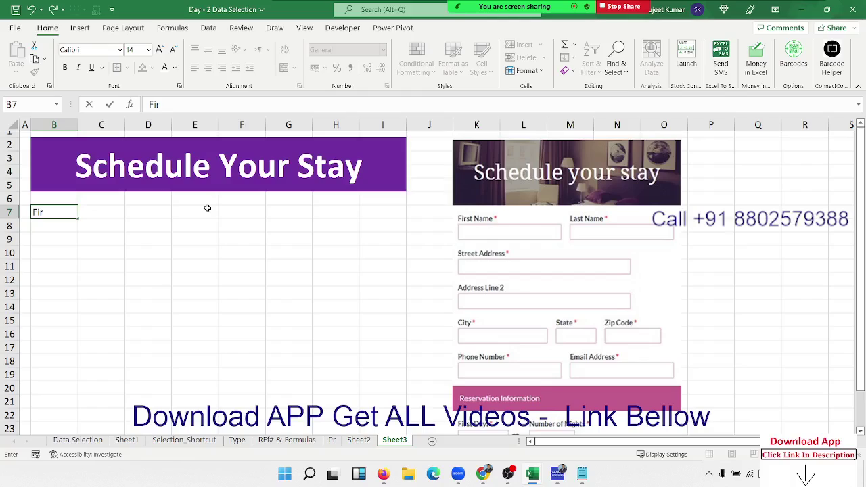
pyautogui.write('st ')
pyautogui.write('Name *')
pyautogui.press('Return')
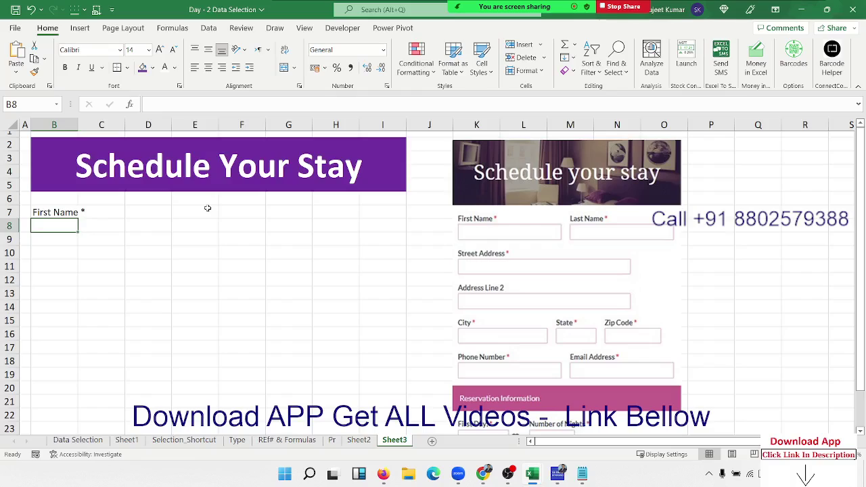
# - Colour only the asterisk of the B7 label red, leaving the text black
pyautogui.click(49, 213)
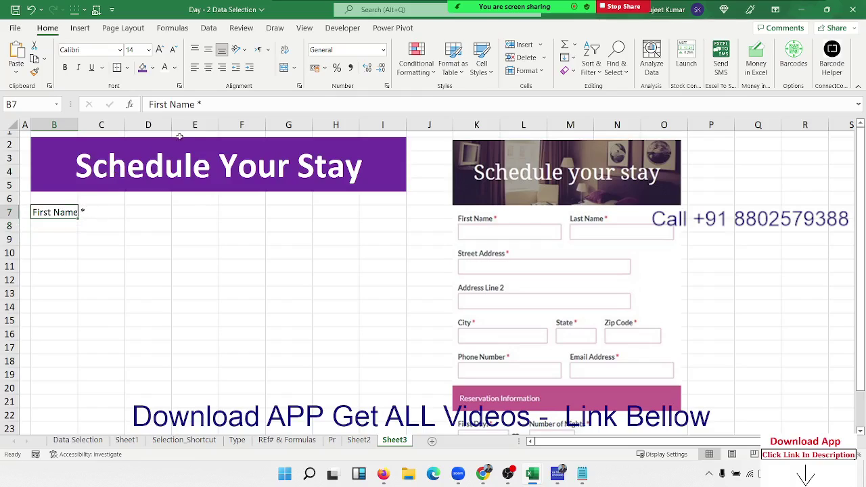
pyautogui.moveTo(197, 105); pyautogui.dragTo(203, 105)
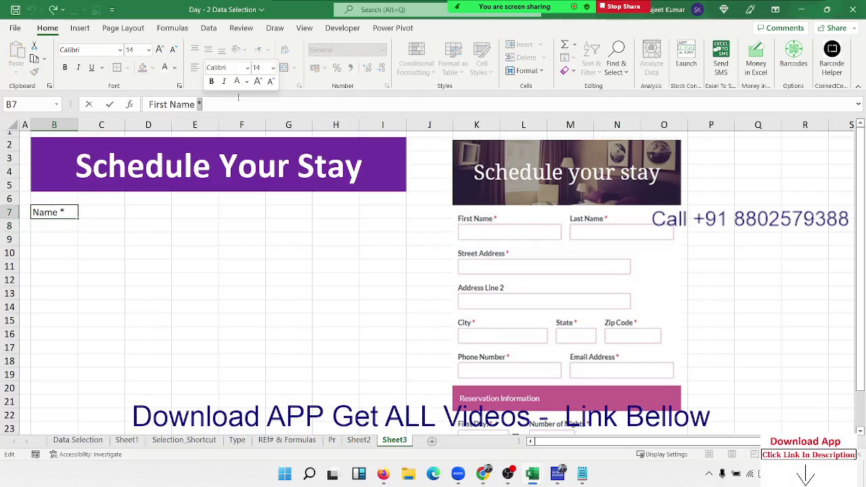
pyautogui.hotkey('ctrl', 'Return')
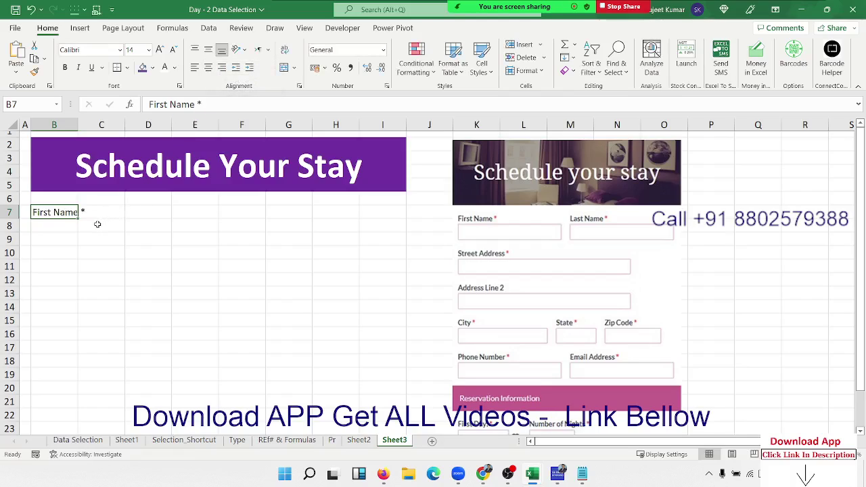
pyautogui.click(175, 68)
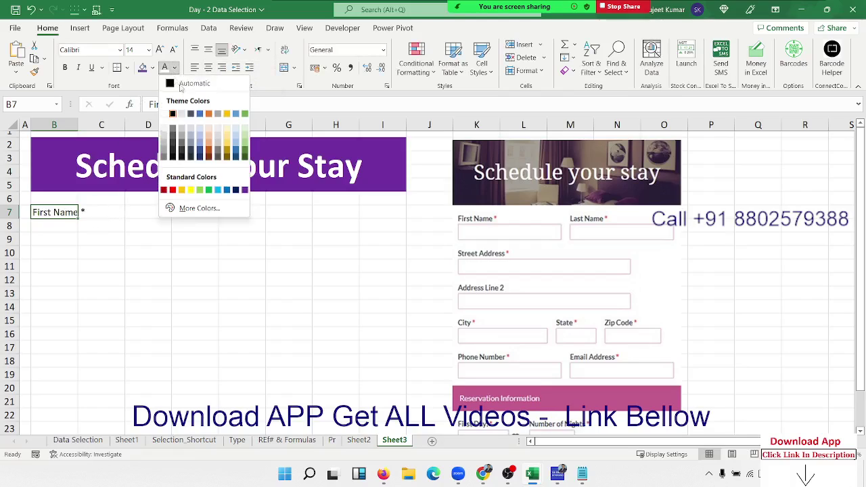
pyautogui.click(172, 190)
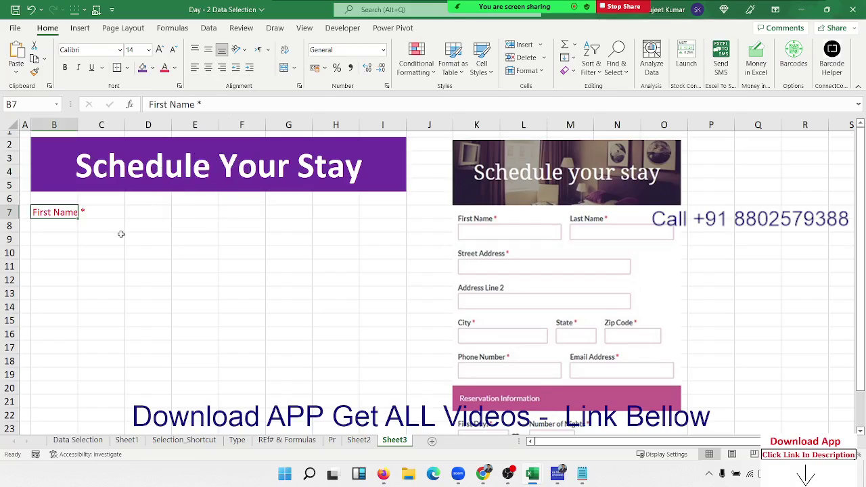
pyautogui.click(68, 230)
pyautogui.click(62, 213)
pyautogui.doubleClick(57, 213)
pyautogui.doubleClick(82, 211)
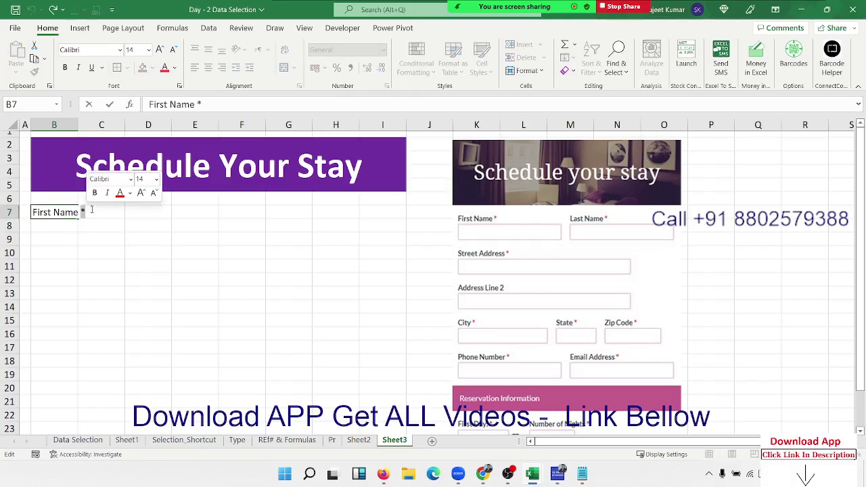
pyautogui.click(164, 69)
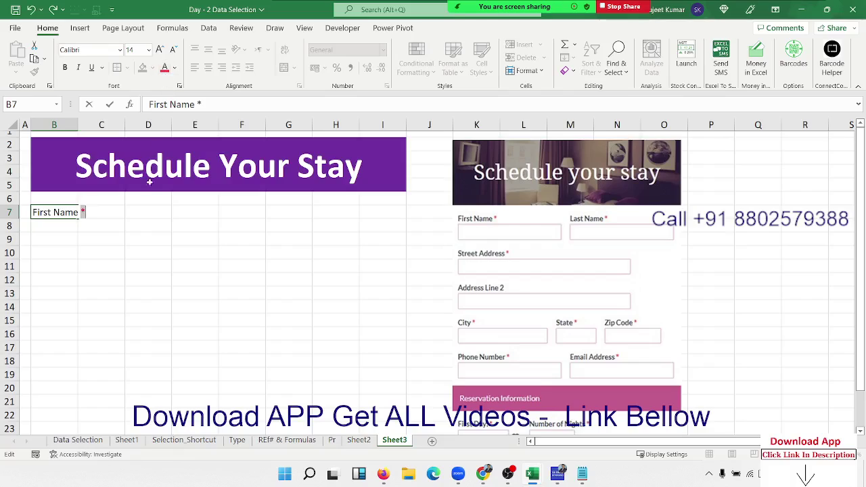
pyautogui.click(147, 222)
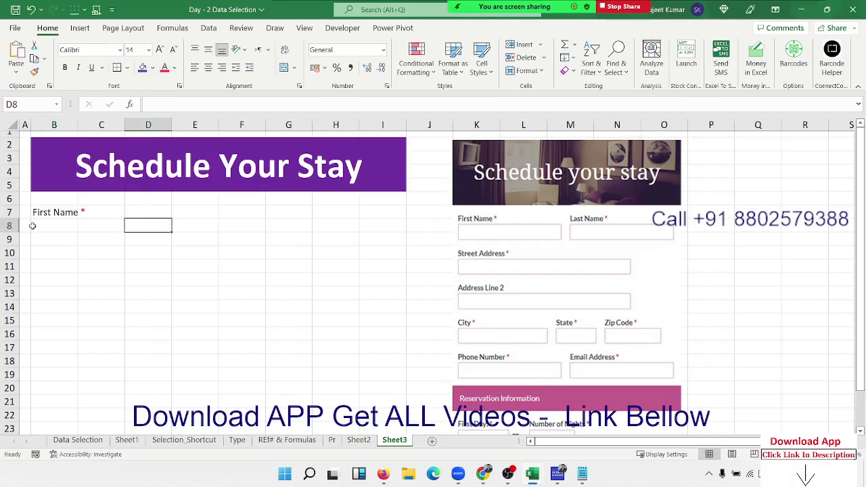
# - Make row 8 taller and merge B8:D8 and F8:H8 into input boxes
pyautogui.moveTo(18, 232); pyautogui.dragTo(168, 225)
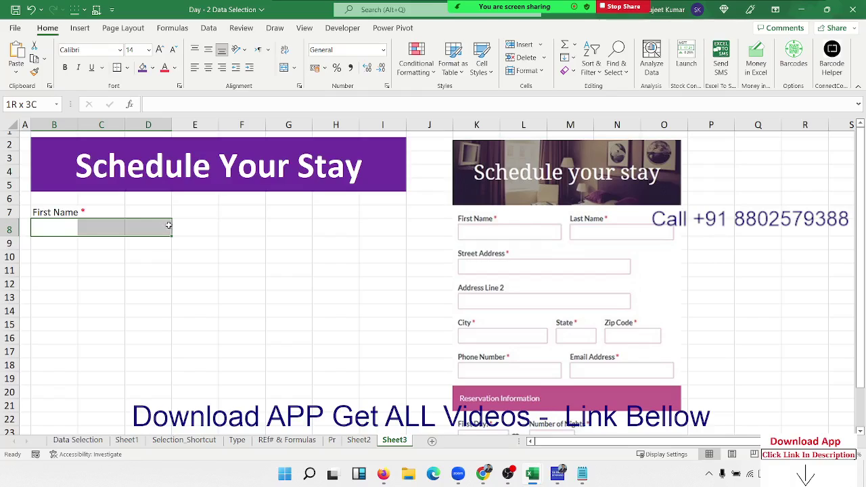
pyautogui.click(66, 224)
pyautogui.press('Right')
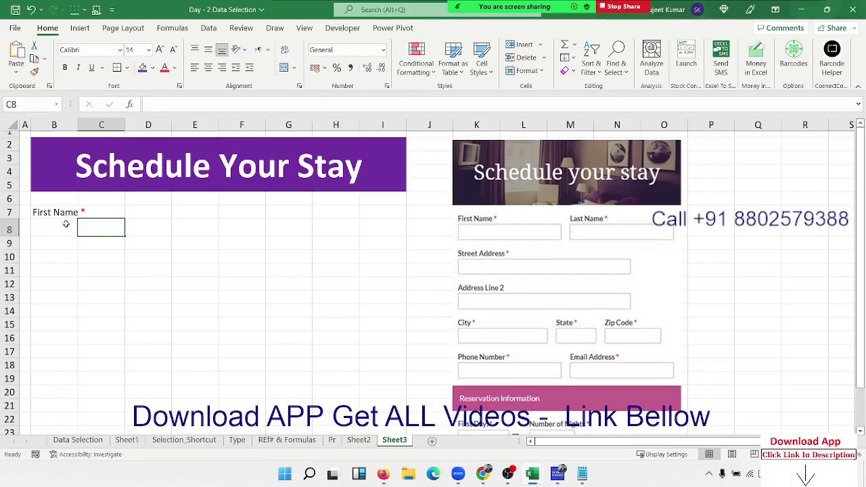
pyautogui.press('Right')
pyautogui.press('Right')
pyautogui.press('Right')
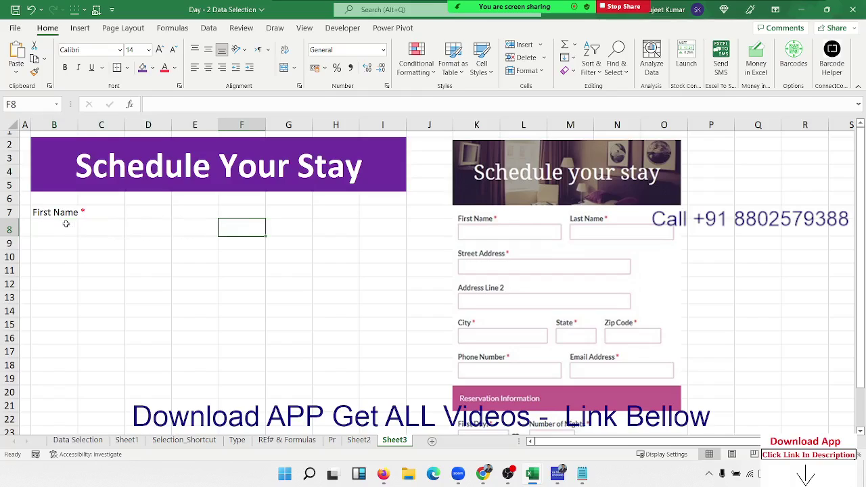
pyautogui.press('Right')
pyautogui.press('Right')
pyautogui.press('Right')
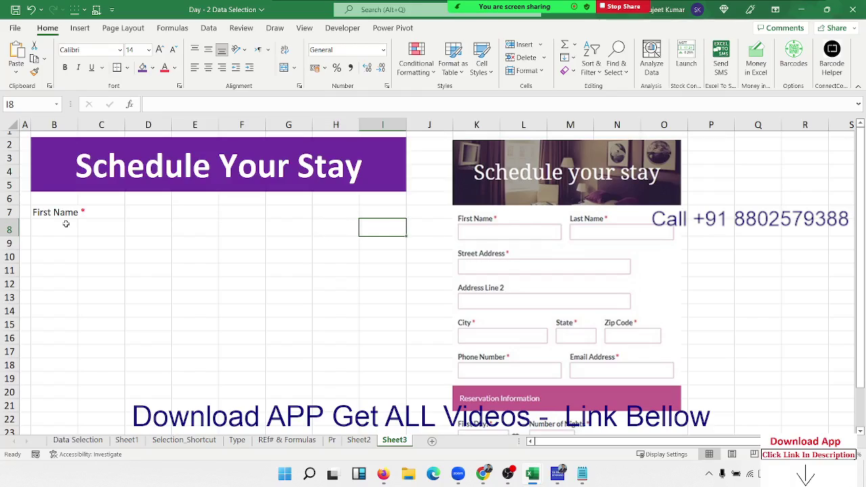
pyautogui.press('Left')
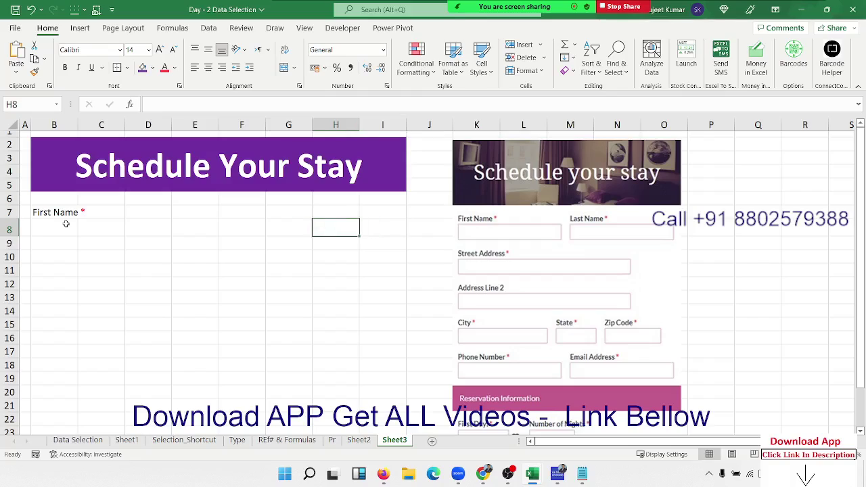
pyautogui.press('Left')
pyautogui.press('Left')
pyautogui.press('Left')
pyautogui.press('Left')
pyautogui.press('Left')
pyautogui.press('Left')
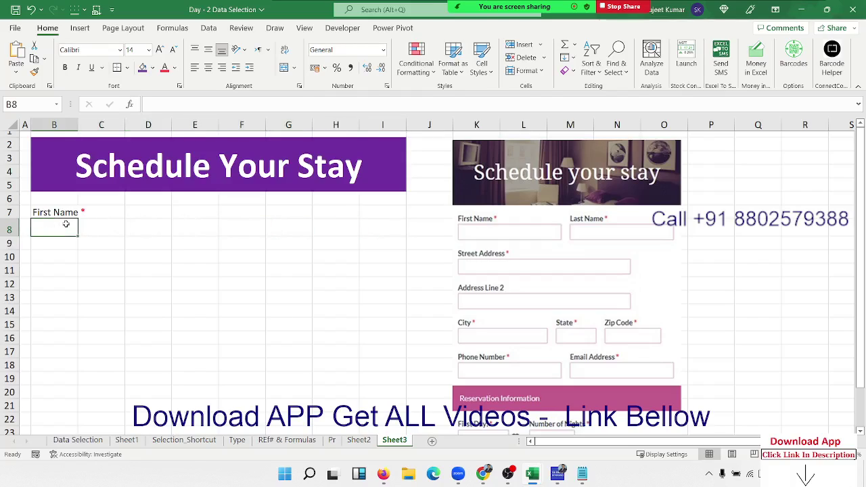
pyautogui.hotkey('shift', 'Right')
pyautogui.hotkey('shift', 'Right')
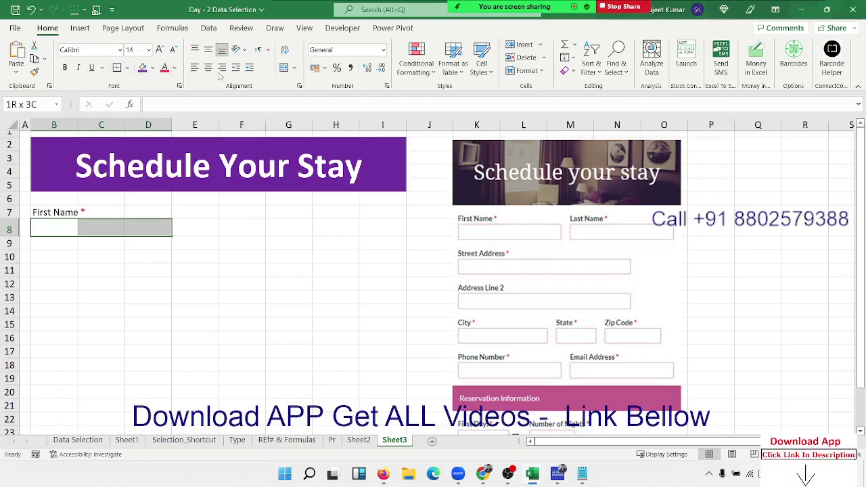
pyautogui.click(232, 229)
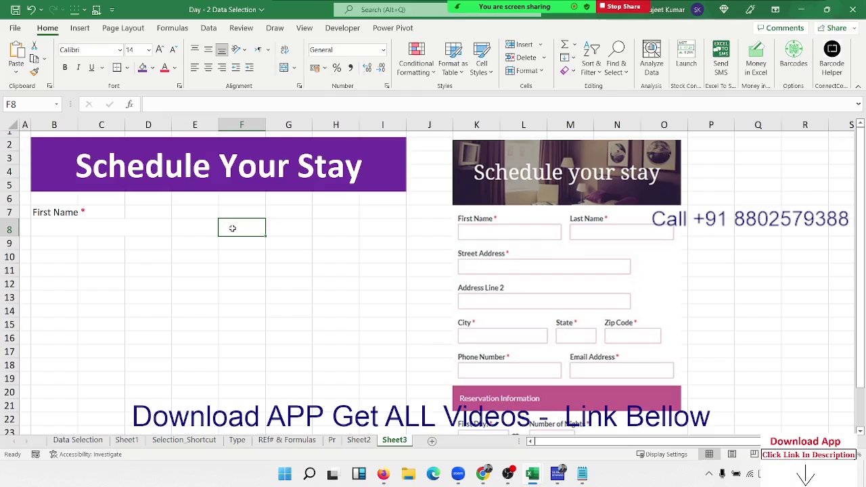
pyautogui.hotkey('shift', 'Right')
pyautogui.hotkey('shift', 'Right')
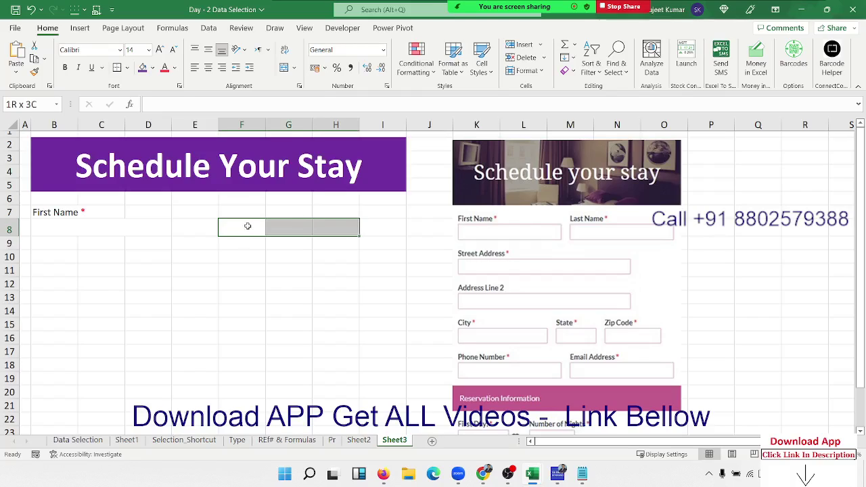
pyautogui.click(284, 68)
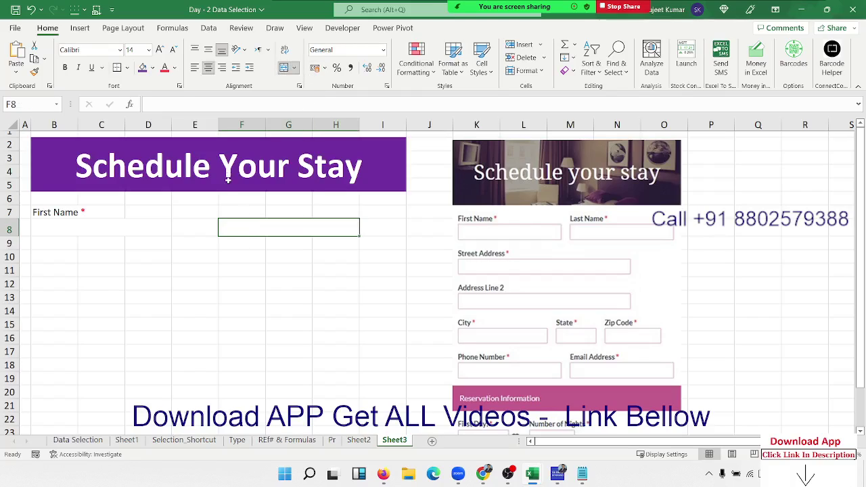
# - Narrow column E into a small gap between the two input boxes
pyautogui.click(200, 229)
pyautogui.moveTo(219, 125); pyautogui.dragTo(190, 126)
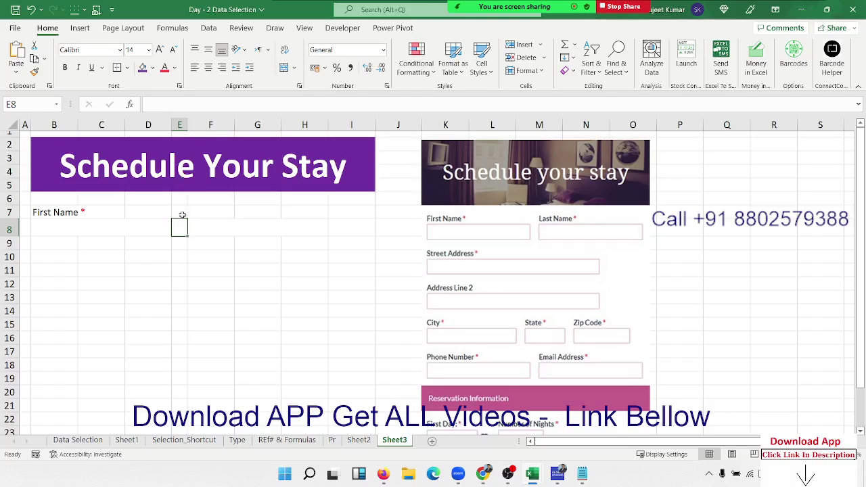
pyautogui.click(153, 231)
pyautogui.moveTo(172, 231); pyautogui.dragTo(344, 232)
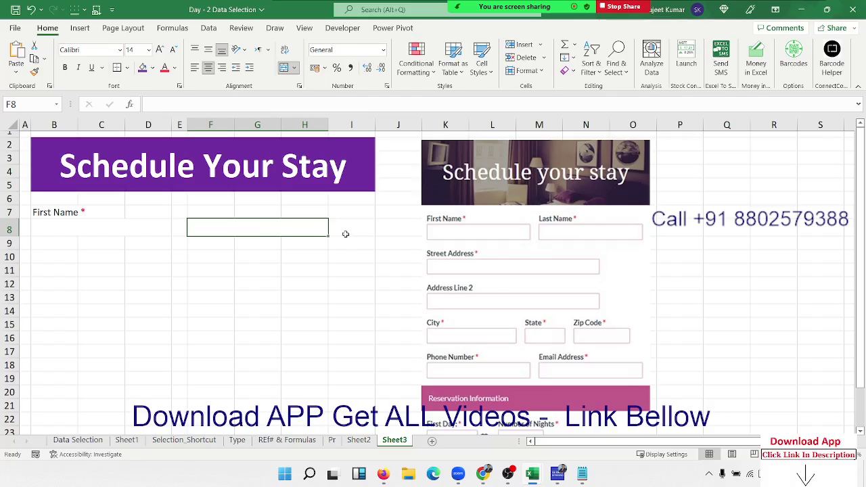
# - Copy the label into F7 as 'Last Name *' with a red asterisk
pyautogui.click(41, 212)
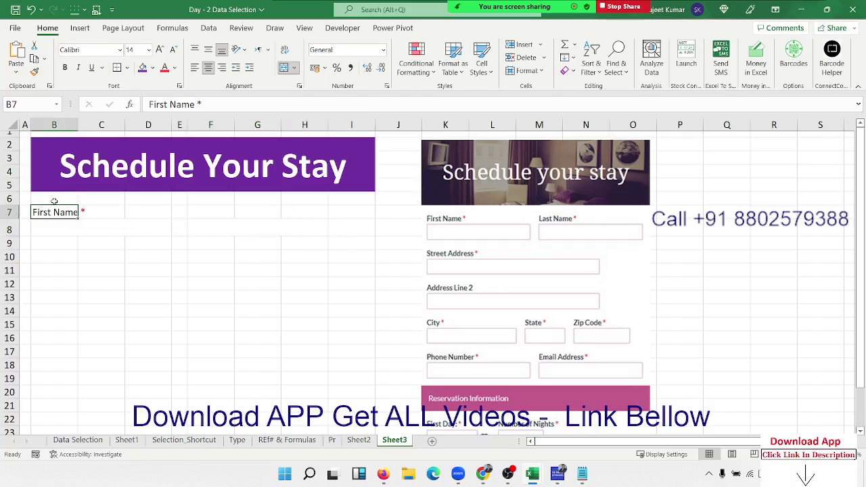
pyautogui.moveTo(202, 104); pyautogui.dragTo(67, 93)
pyautogui.hotkey('ctrl', 'c')
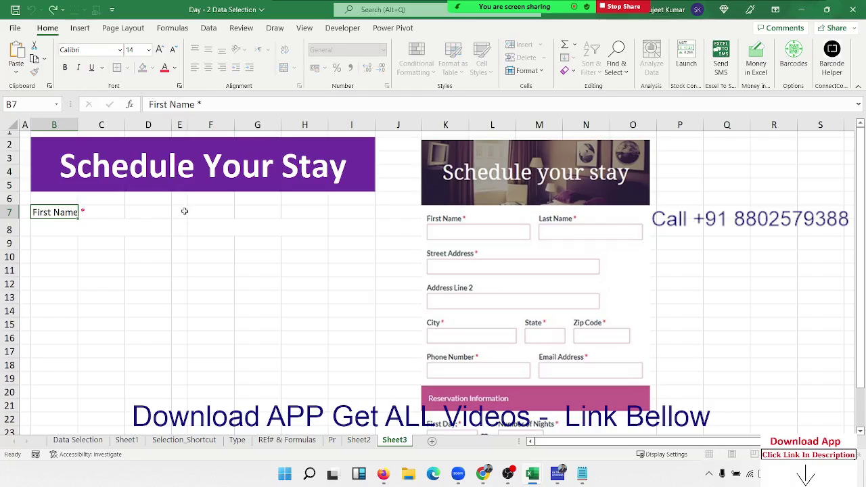
pyautogui.click(206, 210)
pyautogui.doubleClick(206, 209)
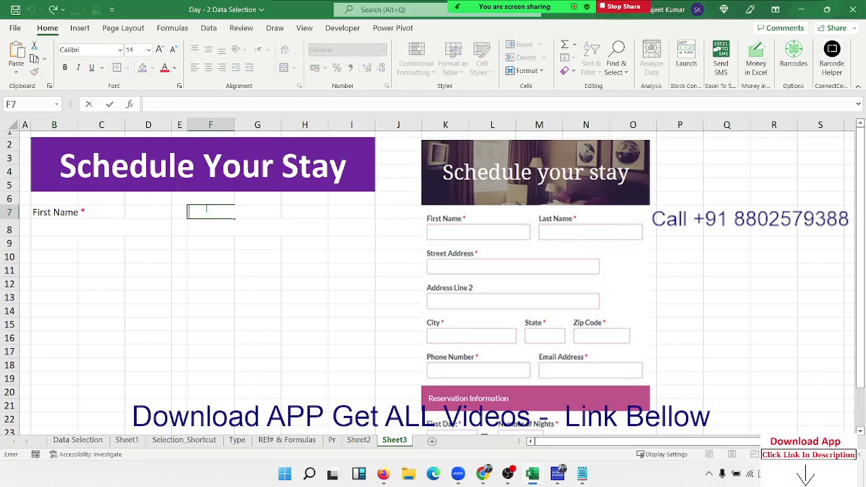
pyautogui.hotkey('ctrl', 'v')
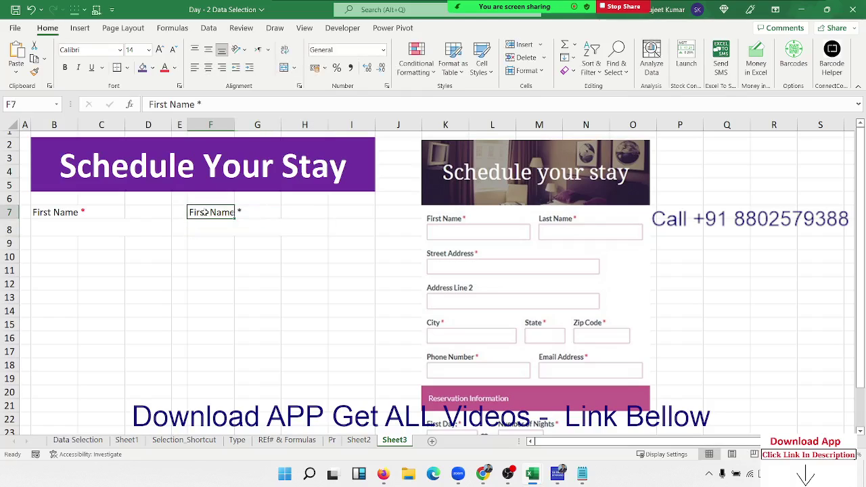
pyautogui.doubleClick(203, 211)
pyautogui.write('La')
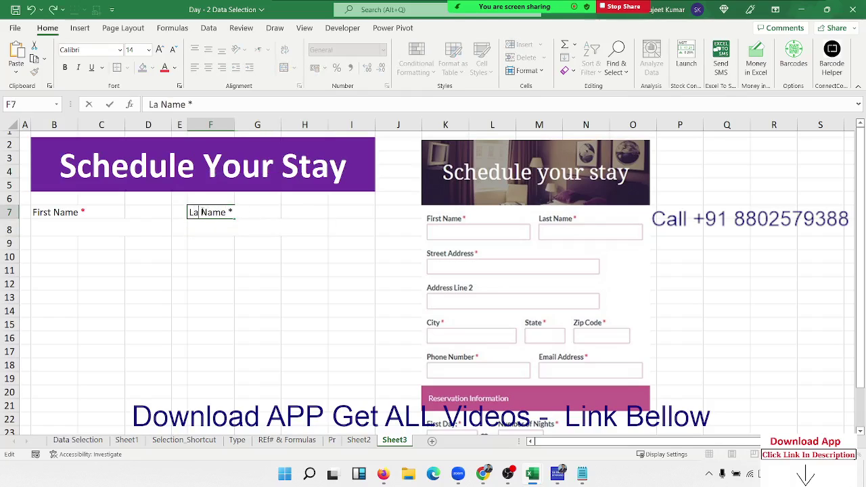
pyautogui.write('st')
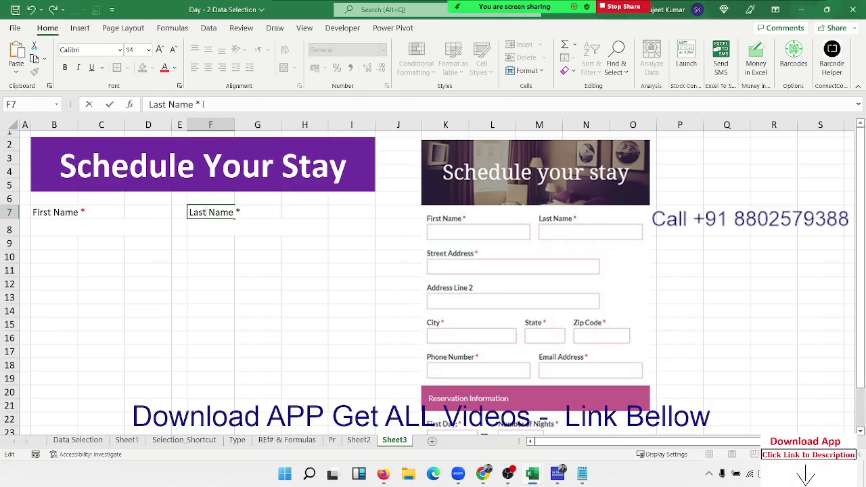
pyautogui.doubleClick(199, 104)
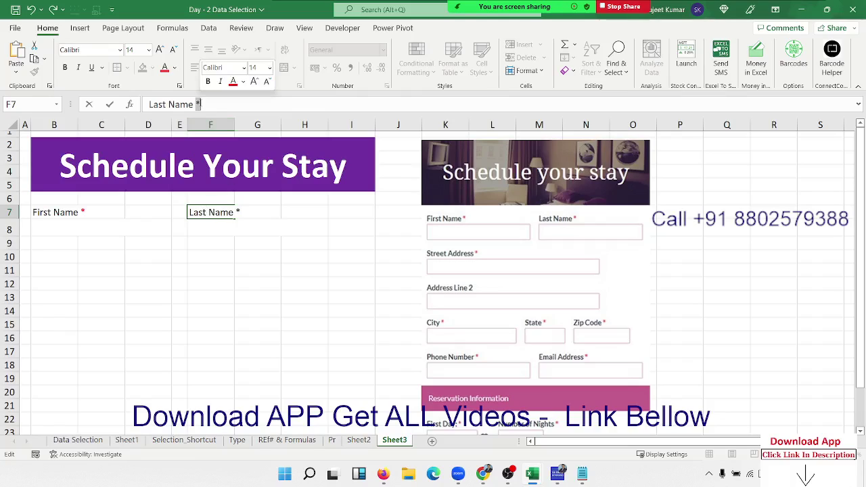
pyautogui.click(165, 67)
pyautogui.click(126, 244)
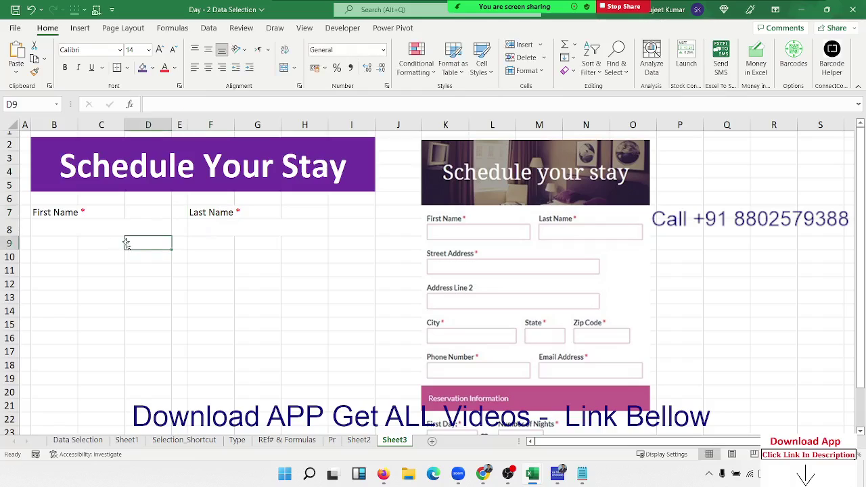
# - Shrink row 9 to a spacer and add 'Street Address *' in B10 with red asterisk
pyautogui.click(58, 246)
pyautogui.click(58, 258)
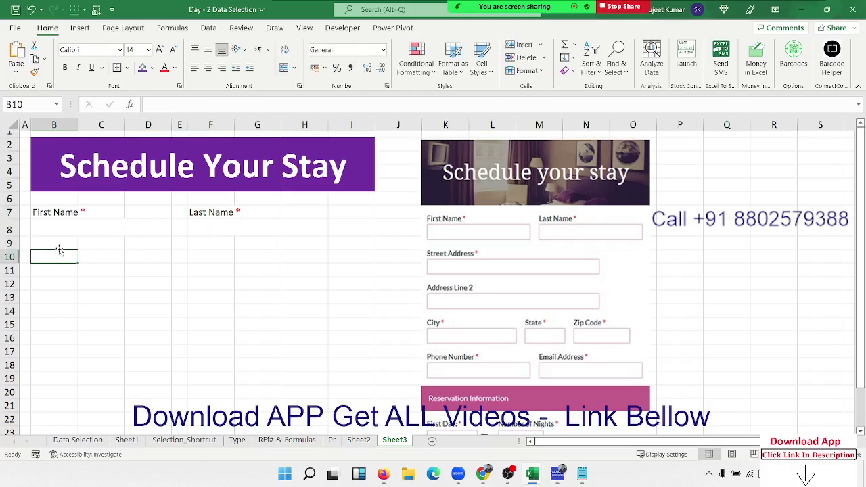
pyautogui.click(59, 246)
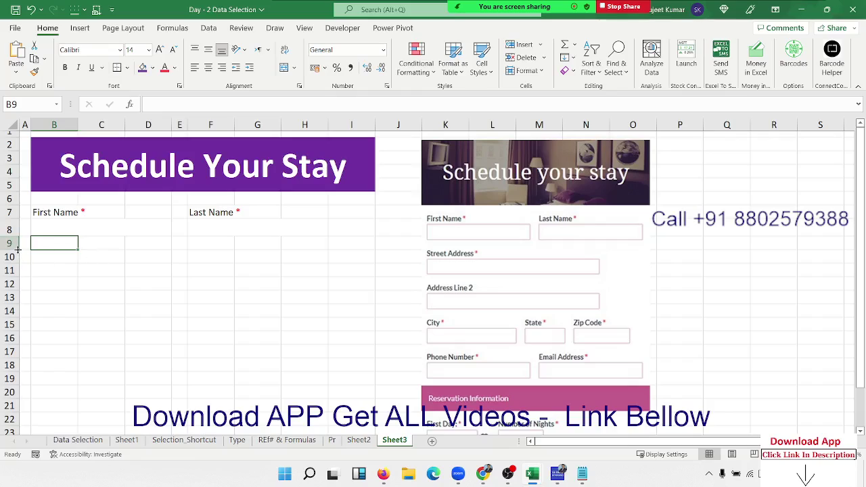
pyautogui.moveTo(18, 250); pyautogui.dragTo(18, 246)
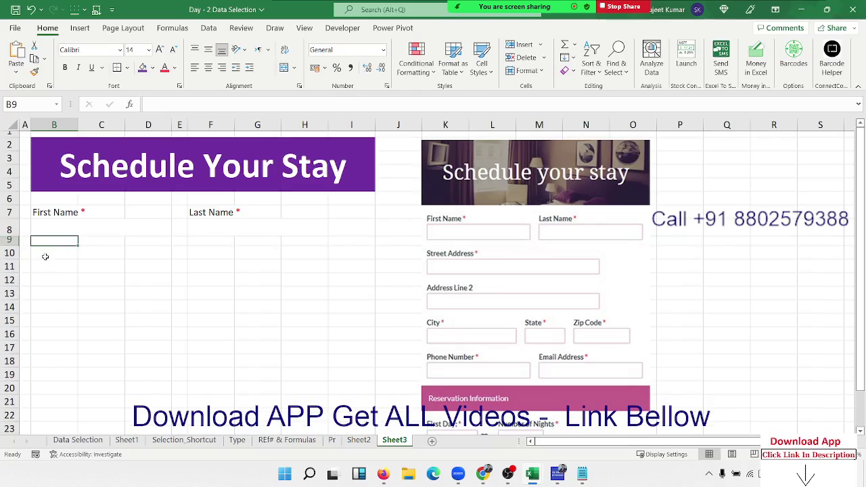
pyautogui.click(46, 257)
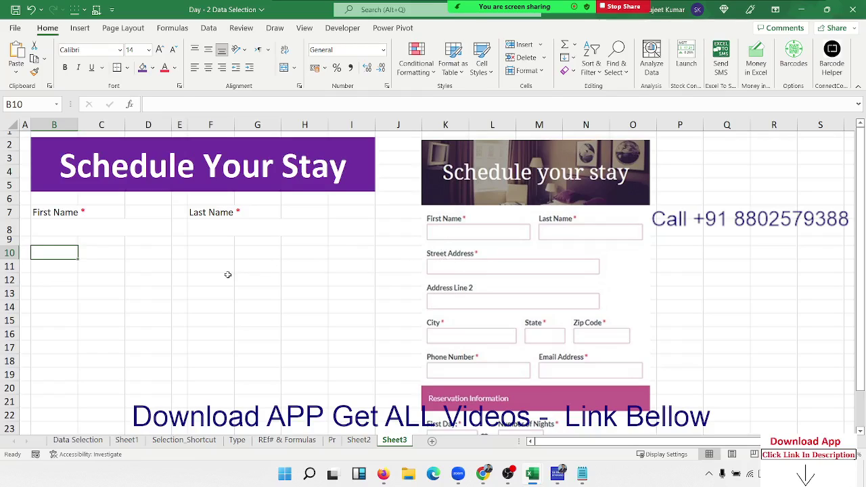
pyautogui.write('Str')
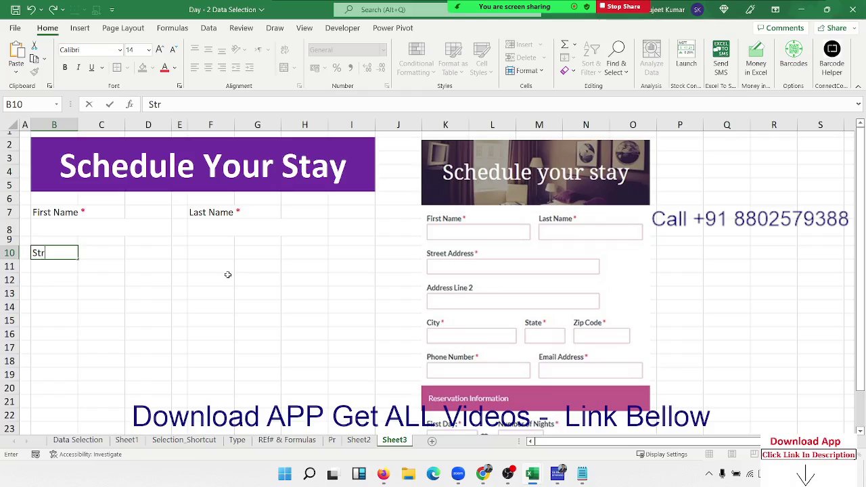
pyautogui.write('eet A')
pyautogui.write('dd')
pyautogui.write('ress *')
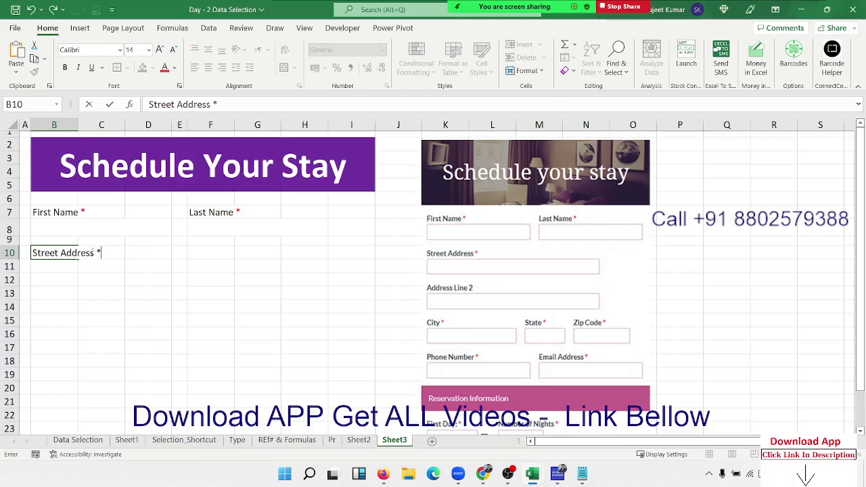
pyautogui.moveTo(95, 252); pyautogui.dragTo(101, 252)
pyautogui.click(164, 67)
pyautogui.click(128, 266)
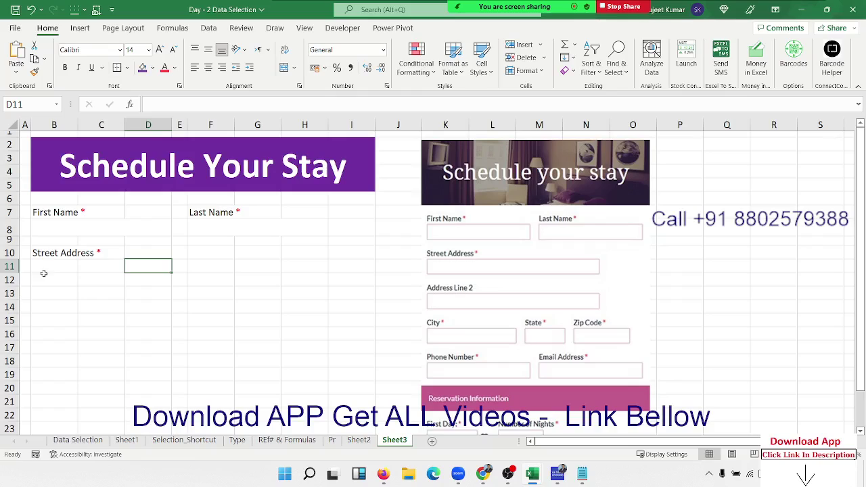
# - Make row 11 taller and merge B11:G11 into the address input box
pyautogui.click(42, 270)
pyautogui.moveTo(16, 273); pyautogui.dragTo(254, 266)
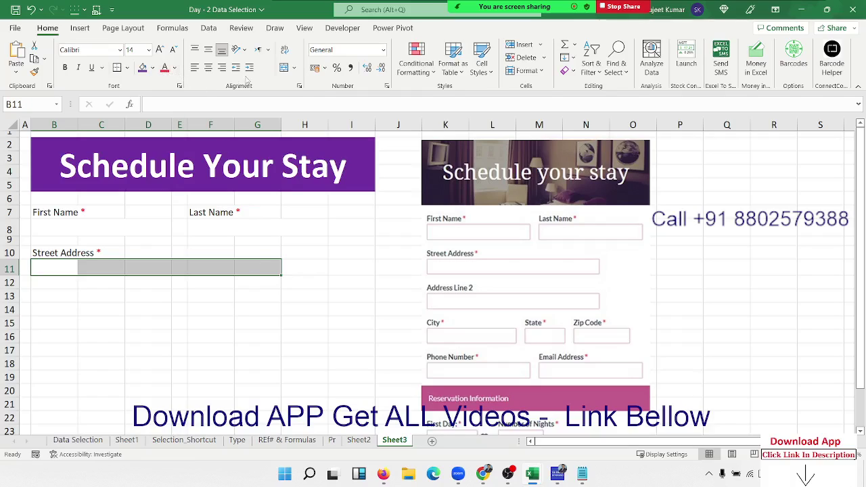
pyautogui.click(284, 68)
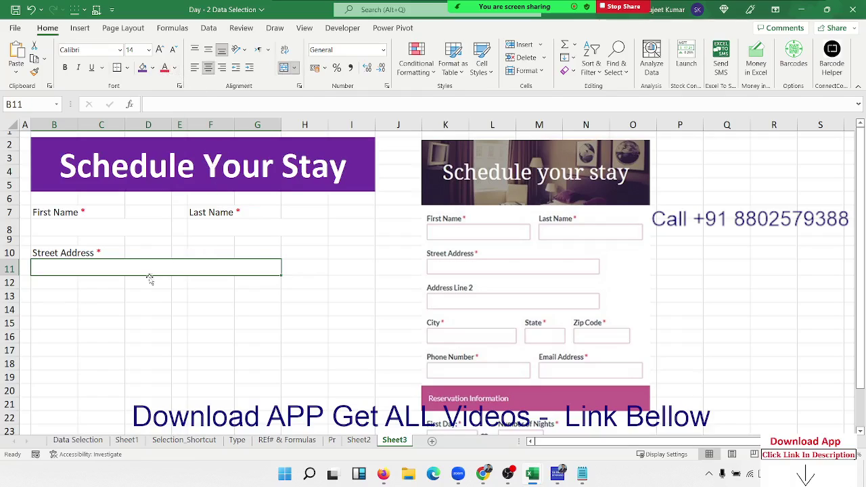
pyautogui.press('Return')
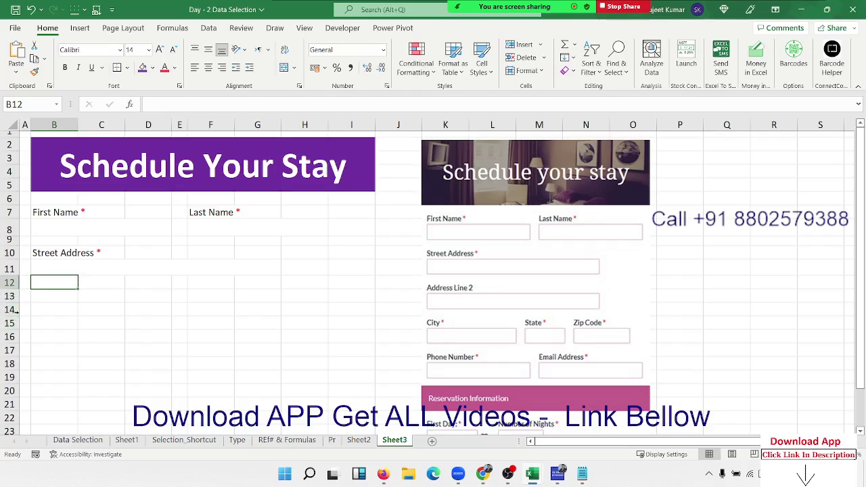
# - Shrink row 12 to a thin spacer and enter 'Address Line 2' in B13
pyautogui.moveTo(14, 289); pyautogui.dragTo(15, 284)
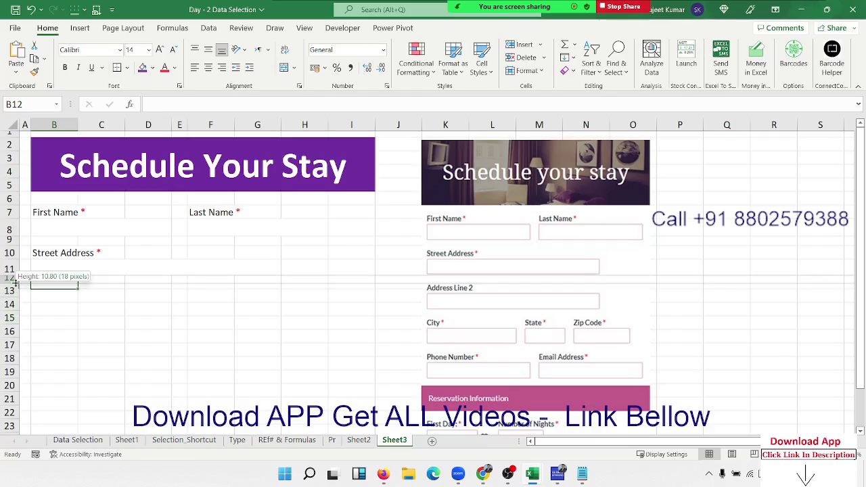
pyautogui.click(43, 291)
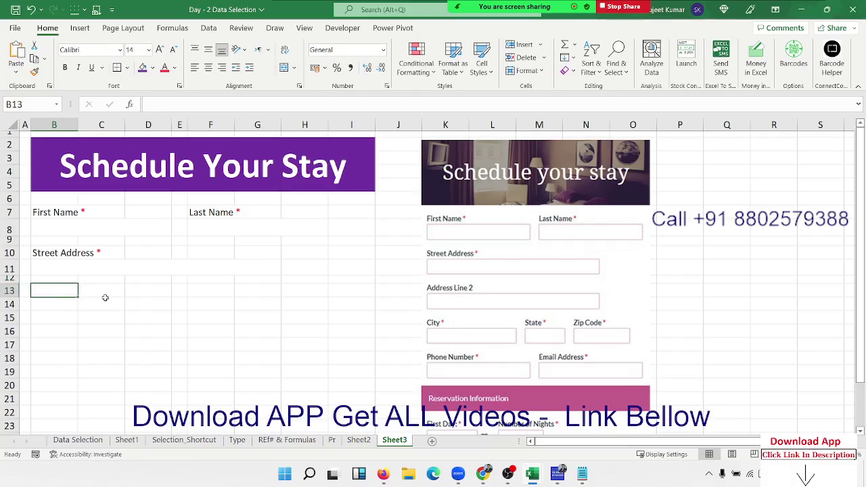
pyautogui.write('Ad')
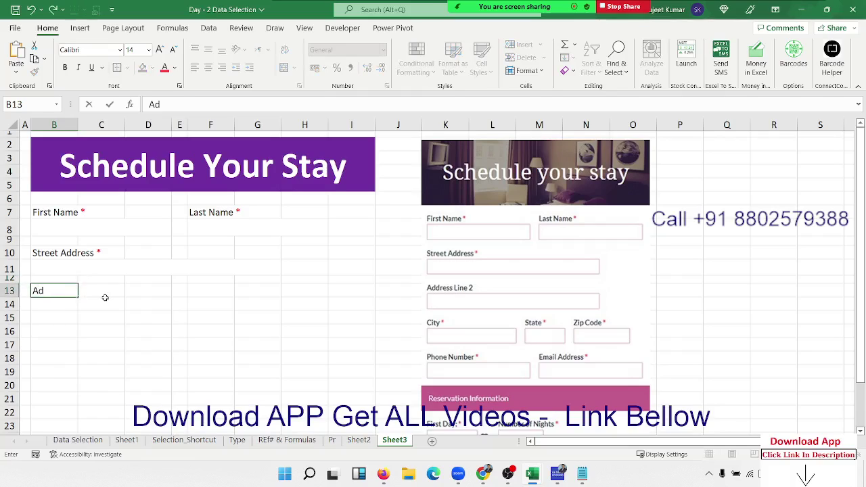
pyautogui.write('dress Li')
pyautogui.write('ne 2')
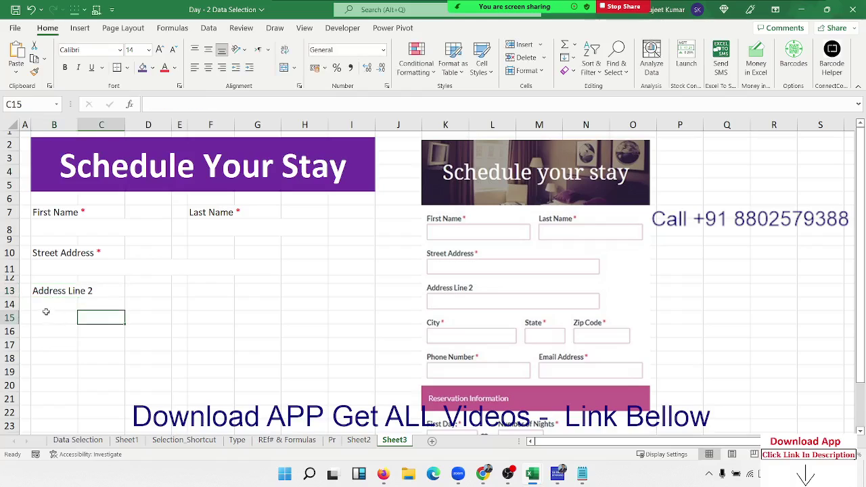
# - Merge B14:G14 into a taller input box and shrink row 15 to a spacer
pyautogui.moveTo(46, 306); pyautogui.dragTo(249, 299)
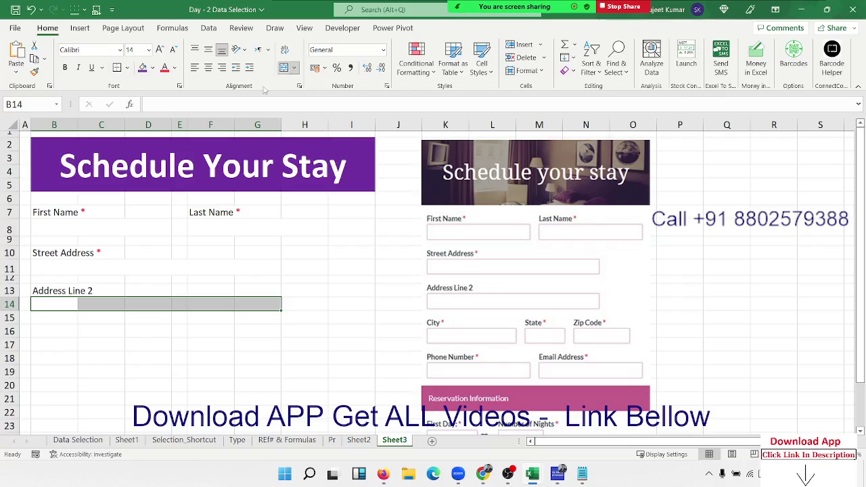
pyautogui.click(285, 67)
pyautogui.moveTo(15, 311); pyautogui.dragTo(17, 312)
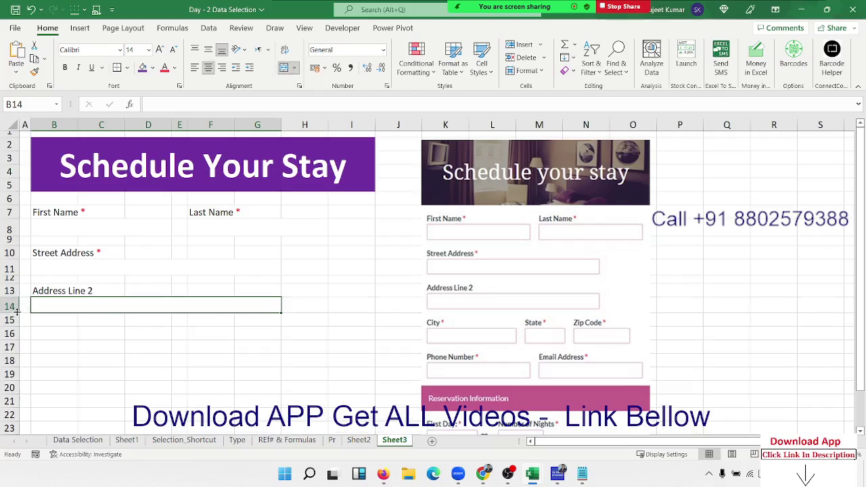
pyautogui.click(49, 332)
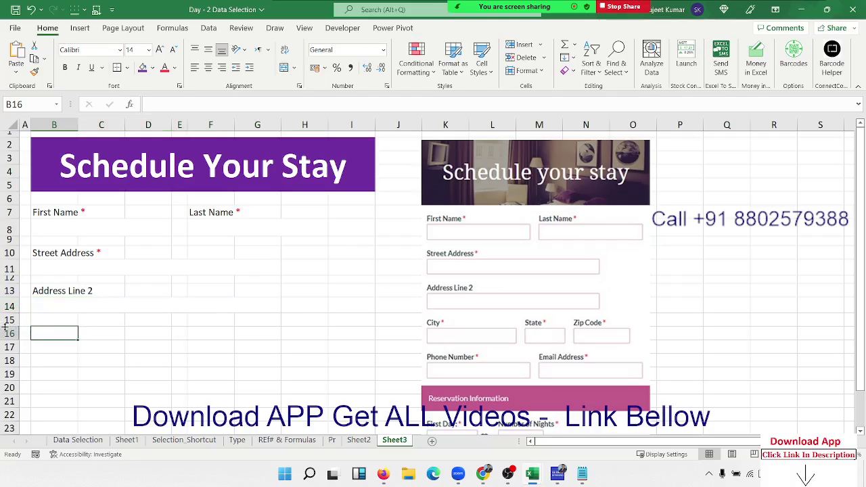
pyautogui.moveTo(6, 327); pyautogui.dragTo(6, 321)
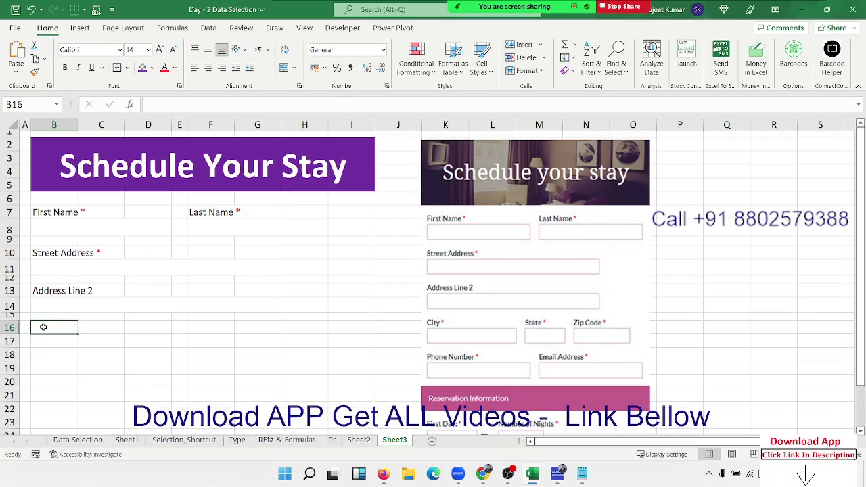
# - Enter the label 'city *' in B16 with a red asterisk
pyautogui.write('citu')
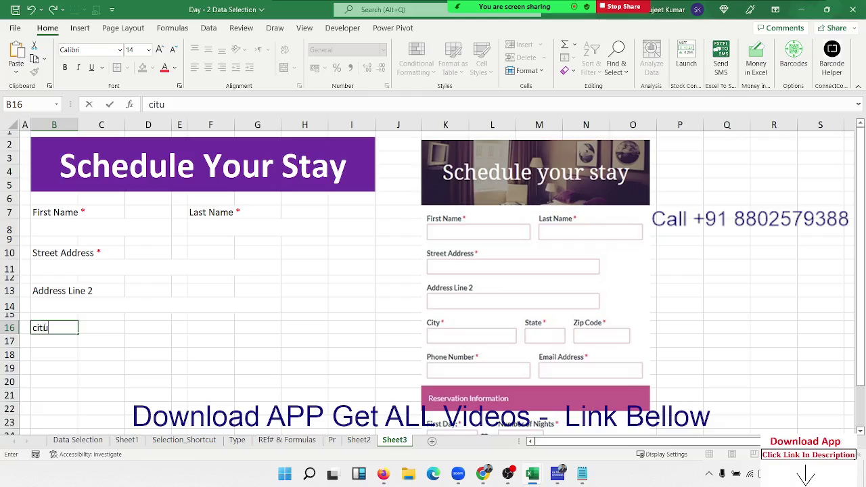
pyautogui.press('BackSpace')
pyautogui.write('y *')
pyautogui.doubleClick(52, 327)
pyautogui.press('Tab')
# - Merge B17:D17 into the city input box
pyautogui.click(59, 345)
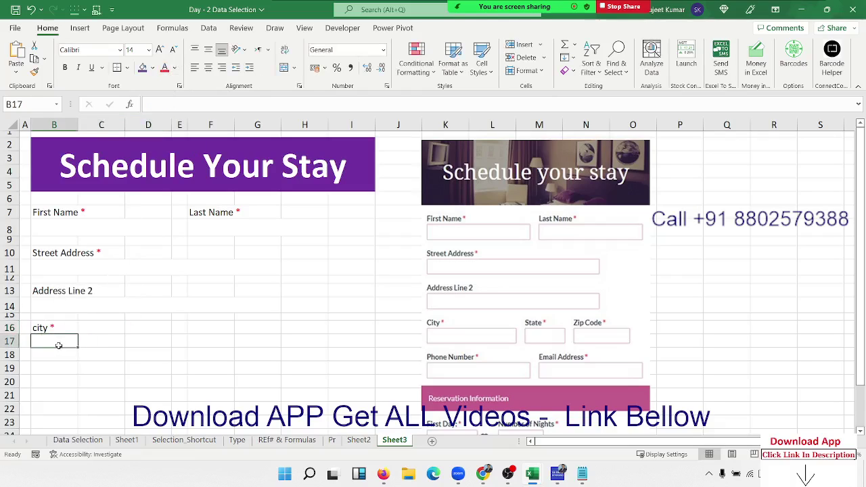
pyautogui.moveTo(58, 345)
pyautogui.mouseDown()
pyautogui.moveTo(110, 346)
pyautogui.moveTo(108, 354)
pyautogui.moveTo(128, 341)
pyautogui.mouseUp()
pyautogui.click(73, 351)
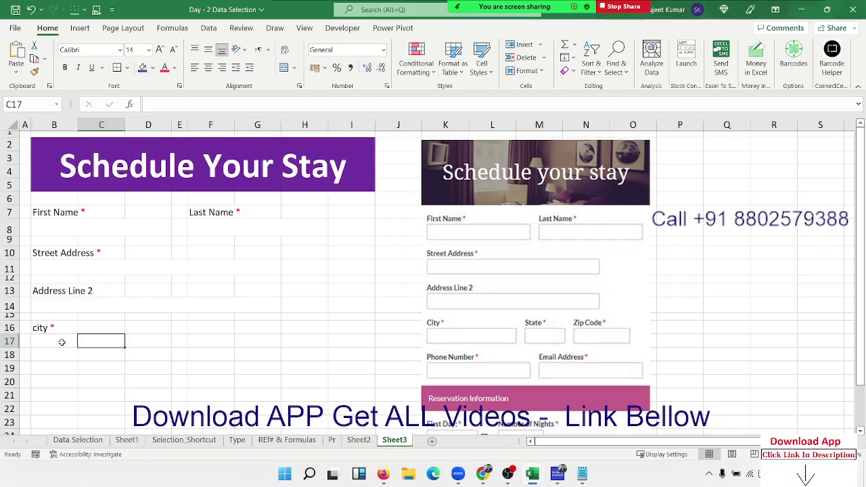
pyautogui.moveTo(64, 342); pyautogui.dragTo(130, 341)
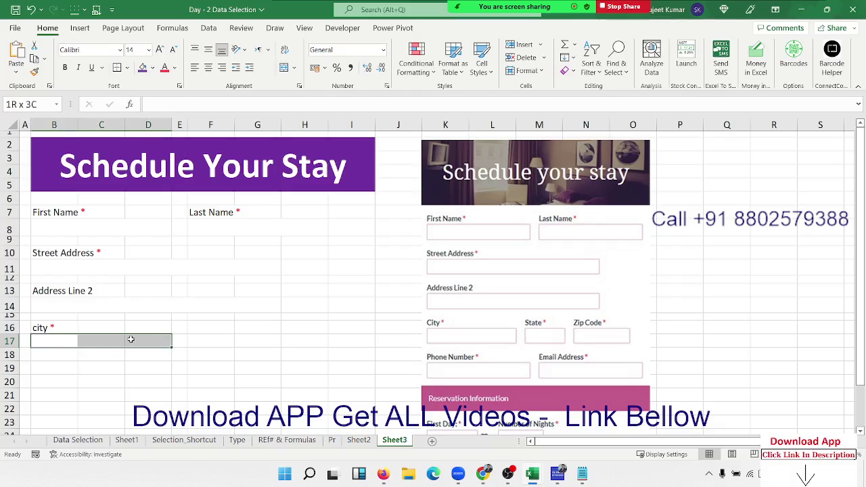
pyautogui.moveTo(5, 346); pyautogui.dragTo(5, 353)
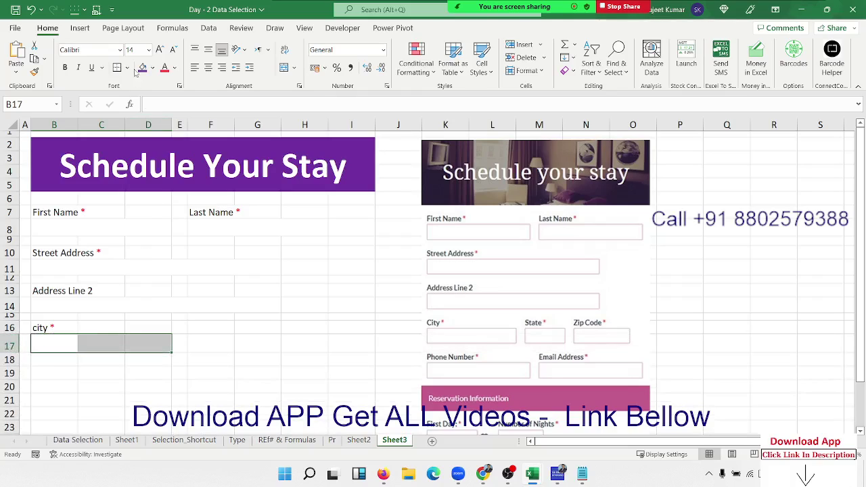
pyautogui.click(284, 67)
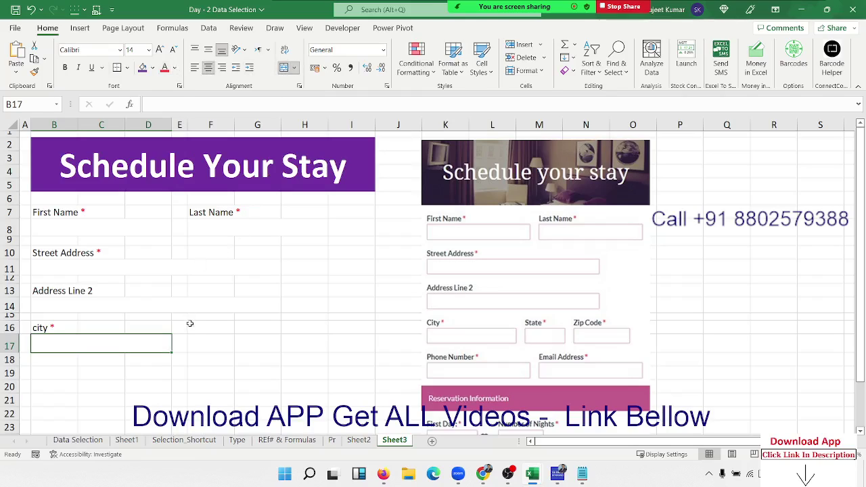
pyautogui.click(197, 340)
# - Enter 'State *' in F16 with its asterisk coloured red
pyautogui.click(206, 326)
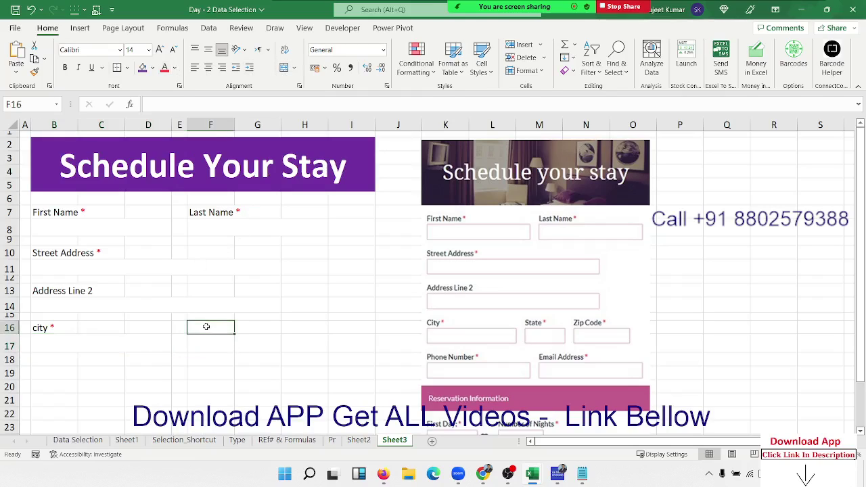
pyautogui.write('State *')
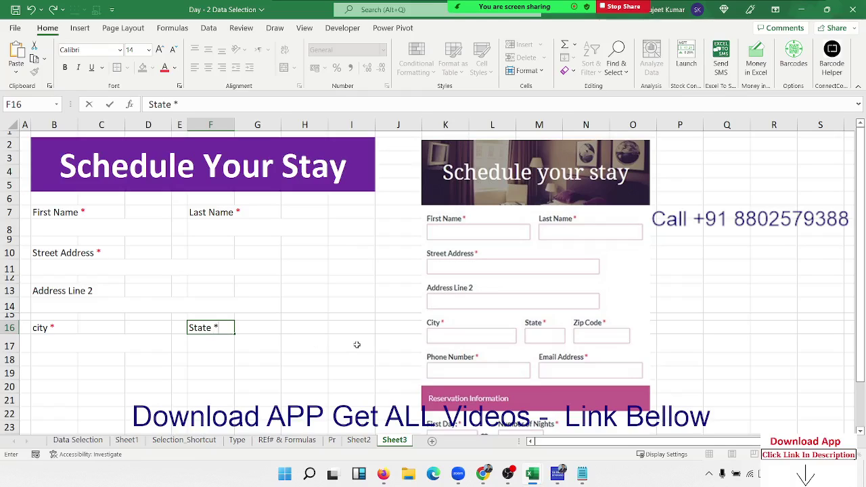
pyautogui.moveTo(213, 328); pyautogui.dragTo(220, 327)
pyautogui.click(165, 70)
pyautogui.click(249, 348)
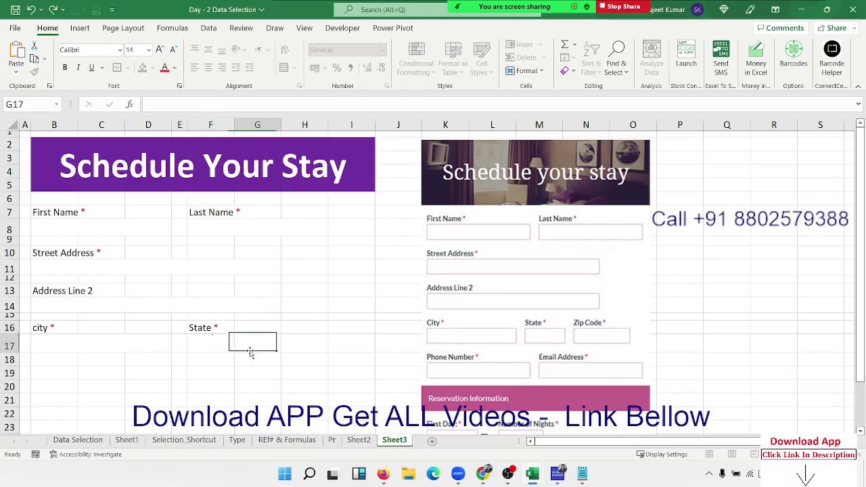
pyautogui.click(271, 328)
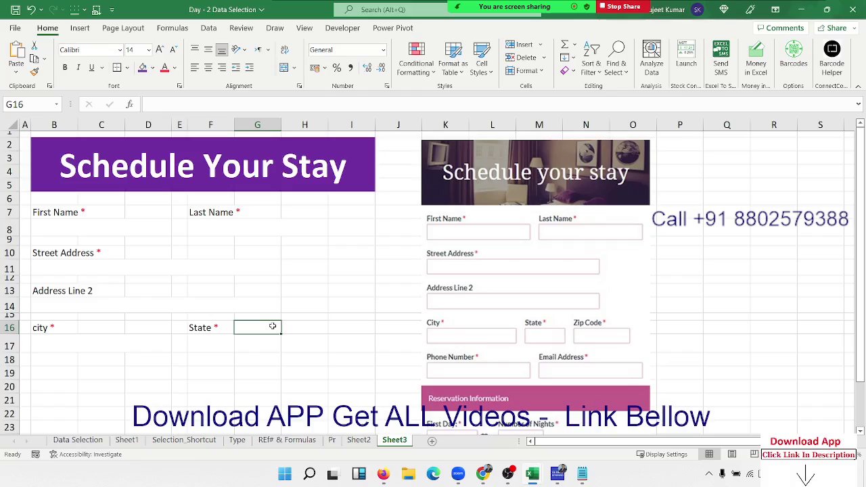
pyautogui.press('Tab')
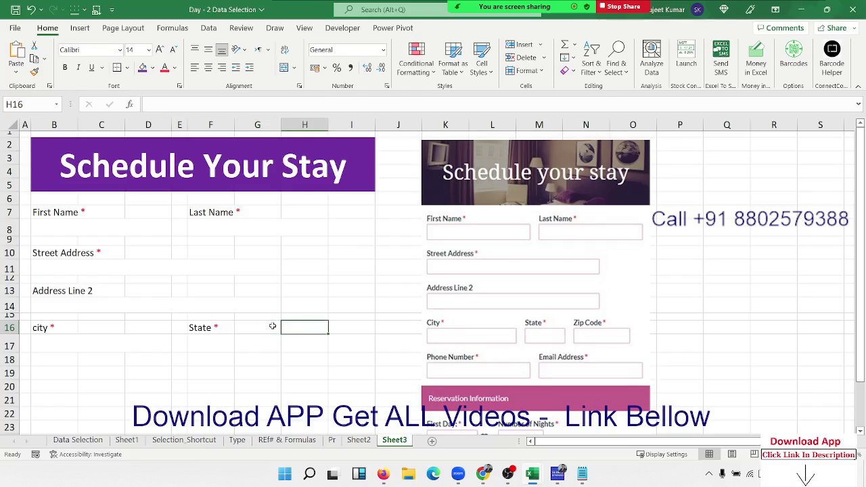
pyautogui.click(273, 327)
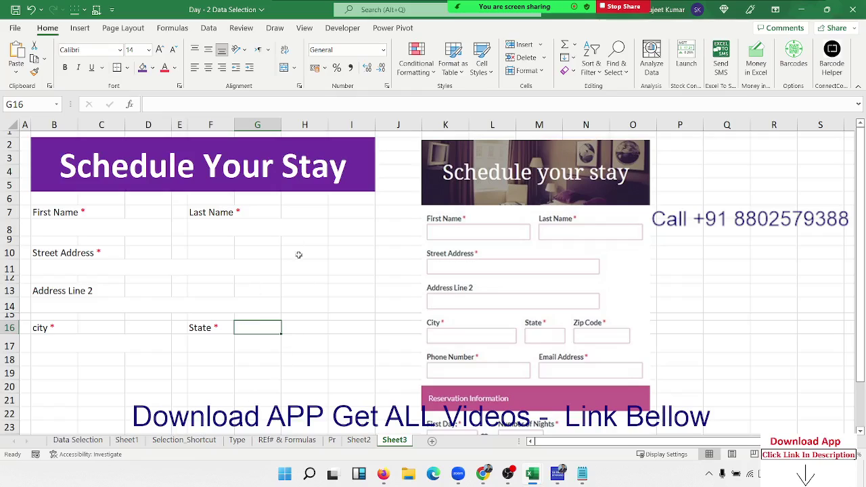
# - Narrow column G, enter 'Zip code' in H16, and merge H17:I17 beneath it
pyautogui.moveTo(278, 124); pyautogui.dragTo(248, 126)
pyautogui.click(276, 331)
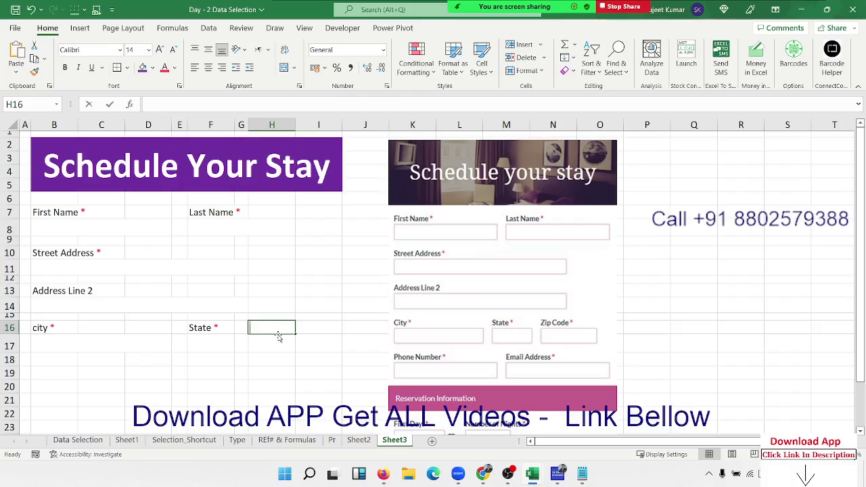
pyautogui.write('Zip c')
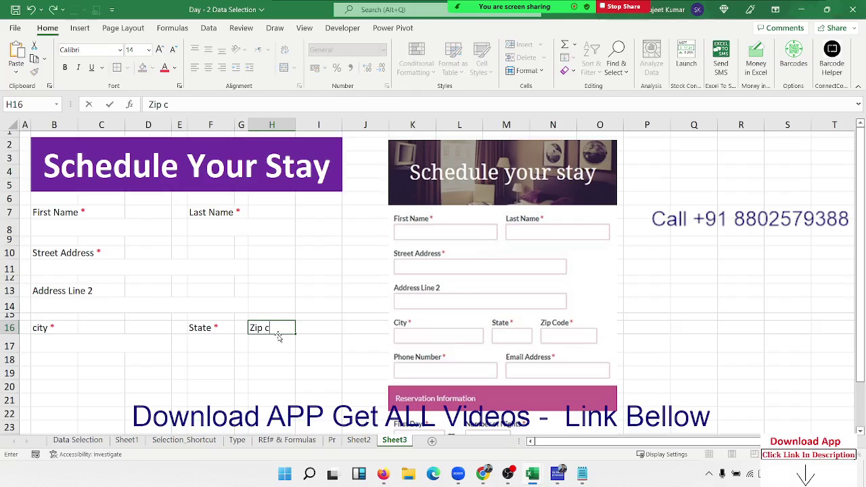
pyautogui.write('ode')
pyautogui.press('Return')
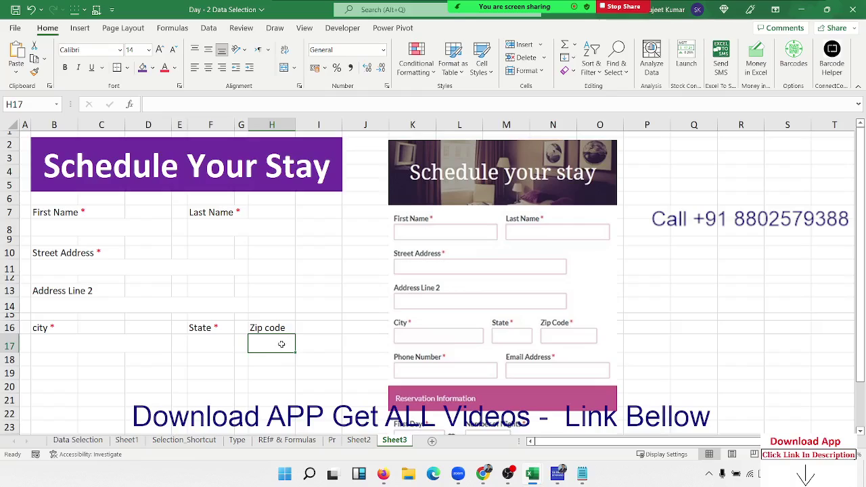
pyautogui.moveTo(290, 344); pyautogui.dragTo(319, 344)
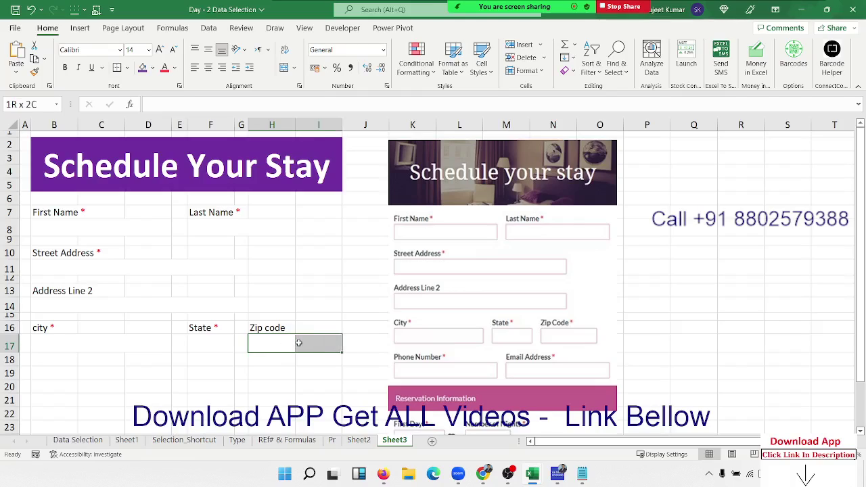
pyautogui.click(283, 67)
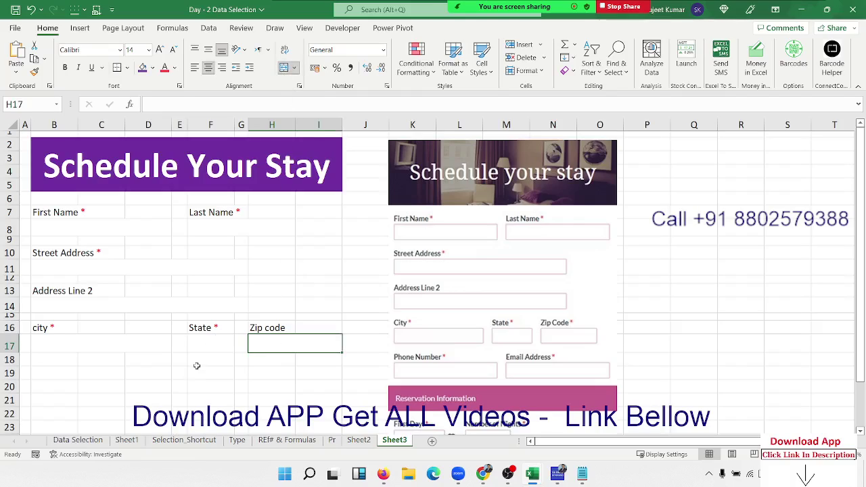
# - Enter the label 'Pone Number' in cell B19
pyautogui.click(42, 364)
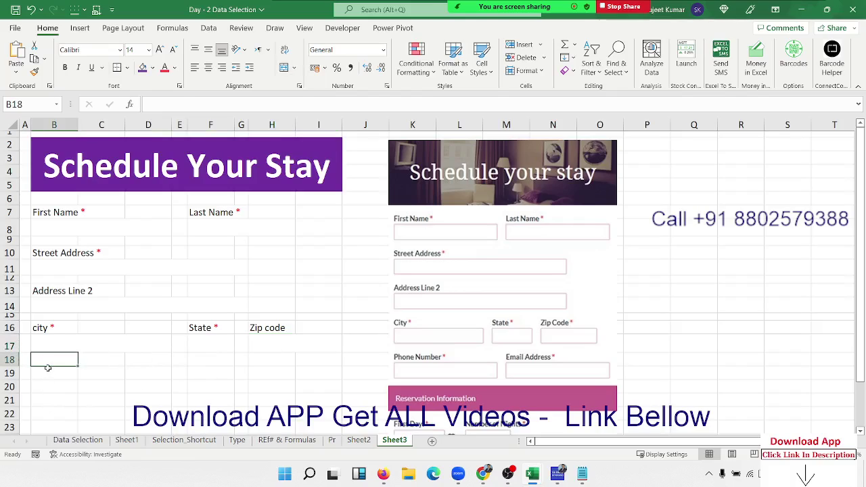
pyautogui.click(48, 369)
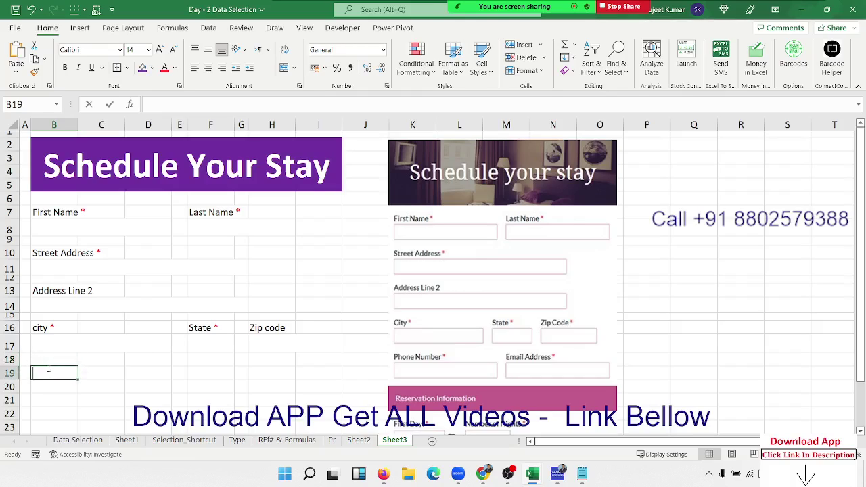
pyautogui.write('Po')
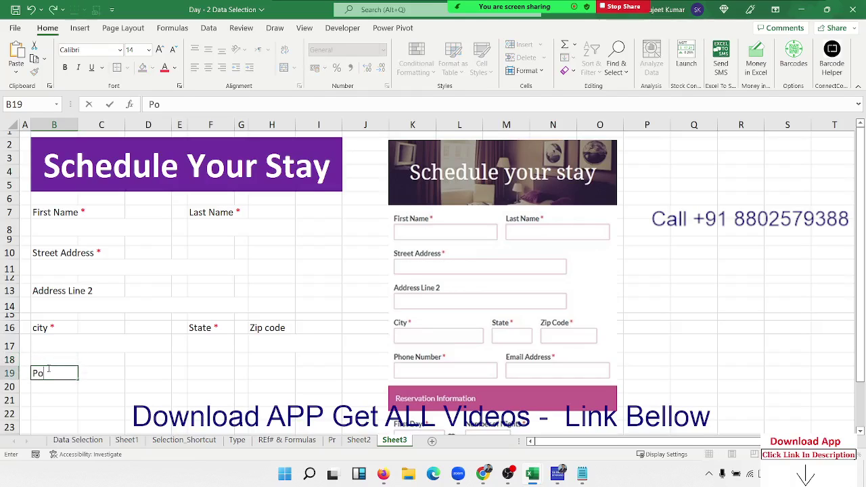
pyautogui.write('ne N')
pyautogui.write('umber')
# - Make the asterisks after 'Zip code' and 'Pone Number' red
pyautogui.press('Return')
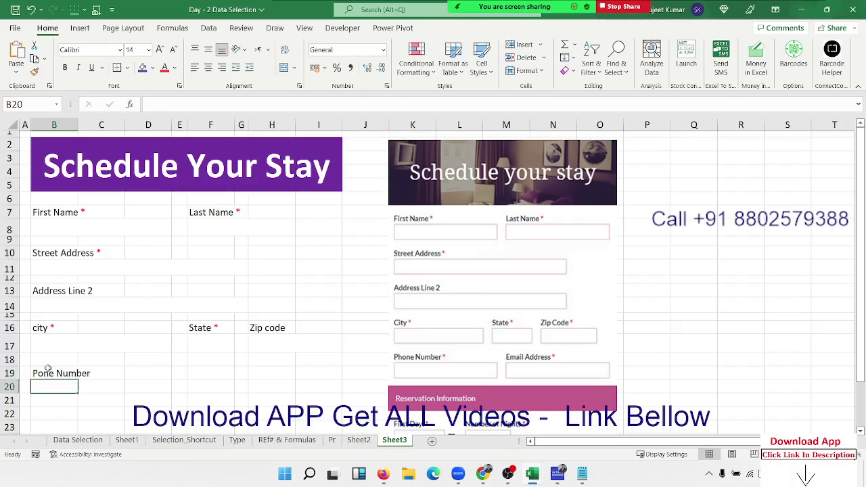
pyautogui.click(49, 372)
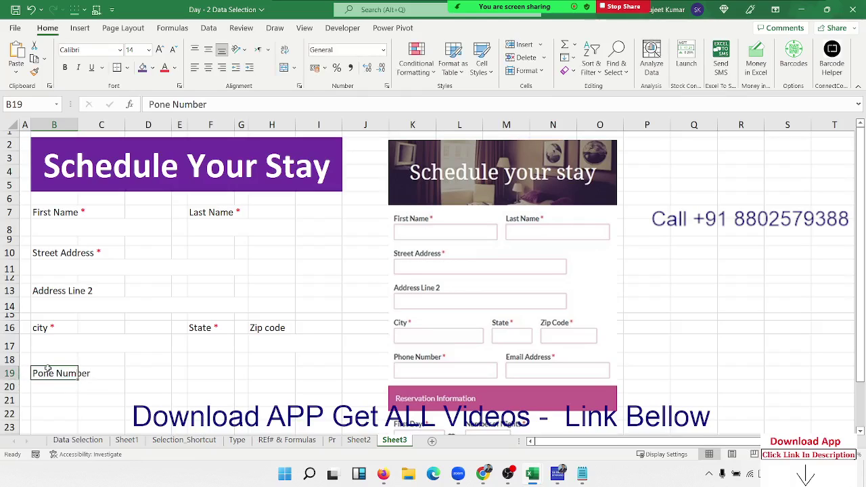
pyautogui.doubleClick(285, 328)
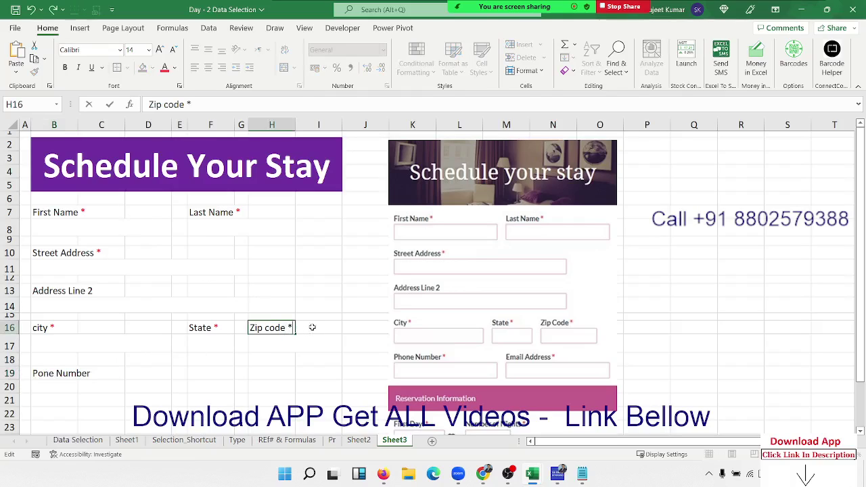
pyautogui.moveTo(287, 327); pyautogui.dragTo(294, 327)
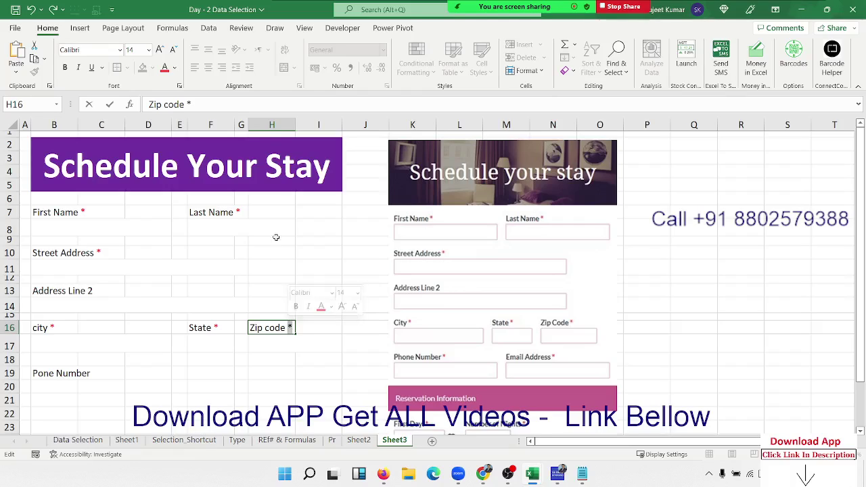
pyautogui.click(165, 70)
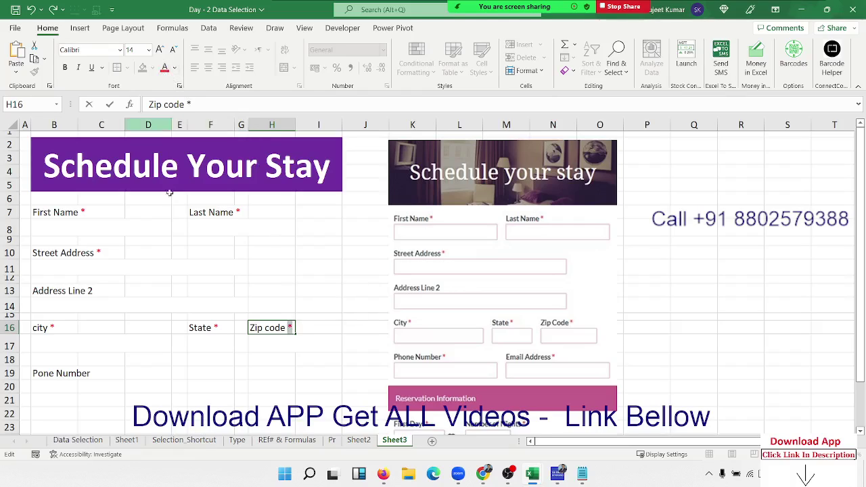
pyautogui.click(147, 331)
pyautogui.click(51, 374)
pyautogui.doubleClick(111, 378)
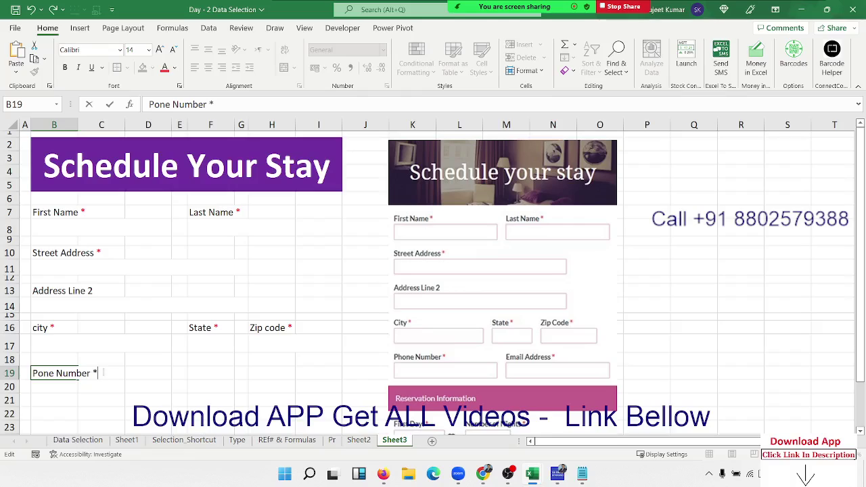
pyautogui.doubleClick(95, 373)
pyautogui.click(164, 67)
pyautogui.press('Return')
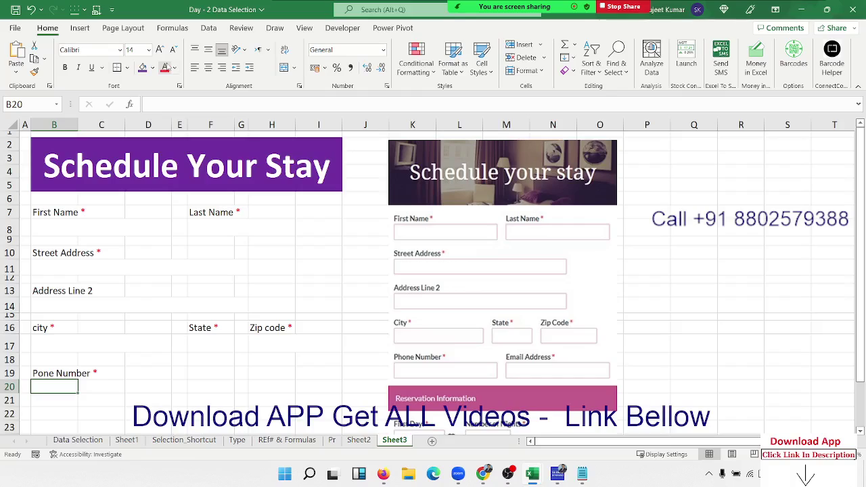
# - Merge B20:D20 into one phone entry box
pyautogui.hotkey('shift', 'Right')
pyautogui.hotkey('shift', 'Right')
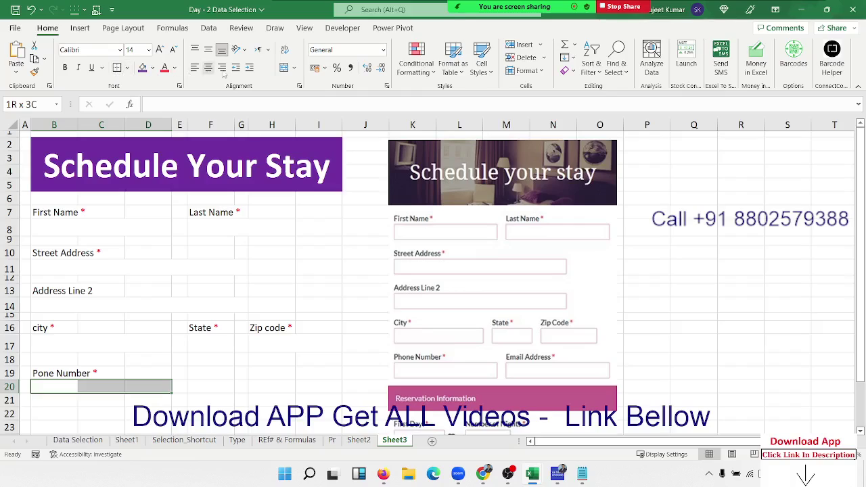
pyautogui.click(284, 67)
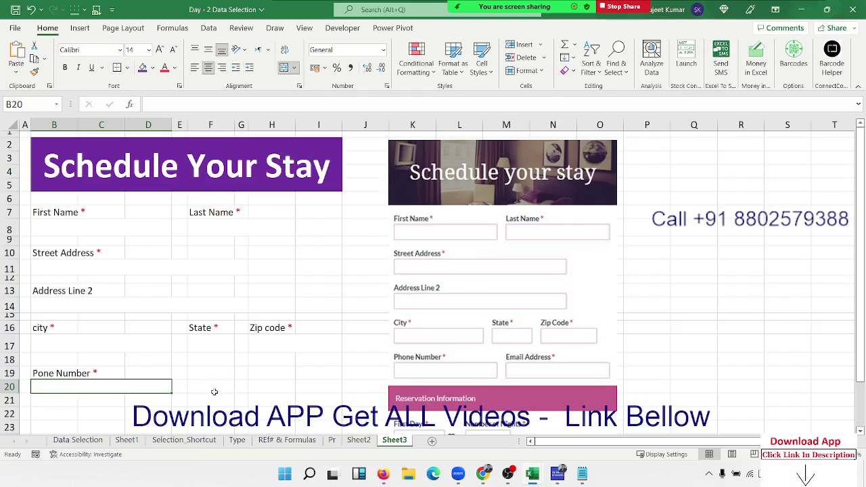
pyautogui.click(212, 374)
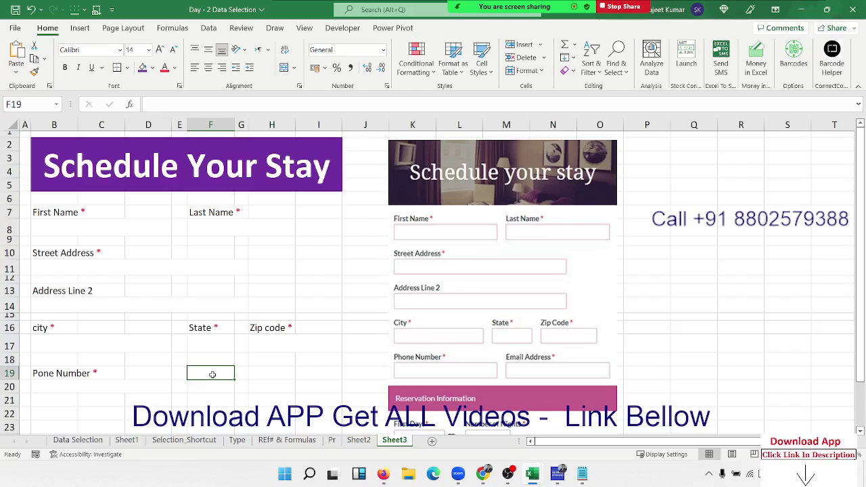
# - Label F19 'Email ID' and merge F20:I20 below it into a taller entry box
pyautogui.write('E')
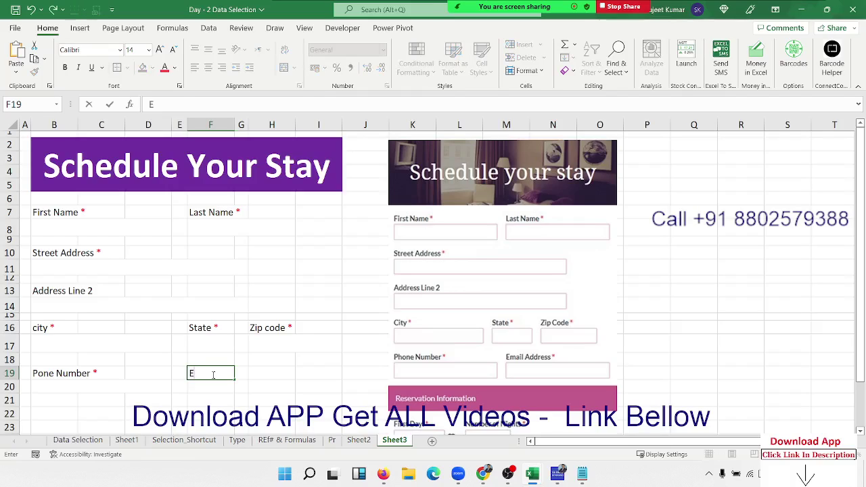
pyautogui.write('mao')
pyautogui.write('ID')
pyautogui.press('Return')
pyautogui.hotkey('shift', 'Right')
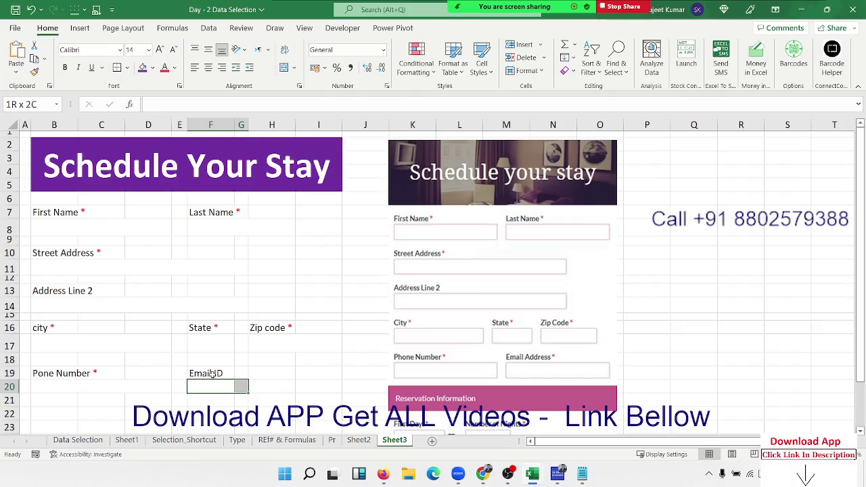
pyautogui.hotkey('shift', 'Right')
pyautogui.hotkey('shift', 'Right')
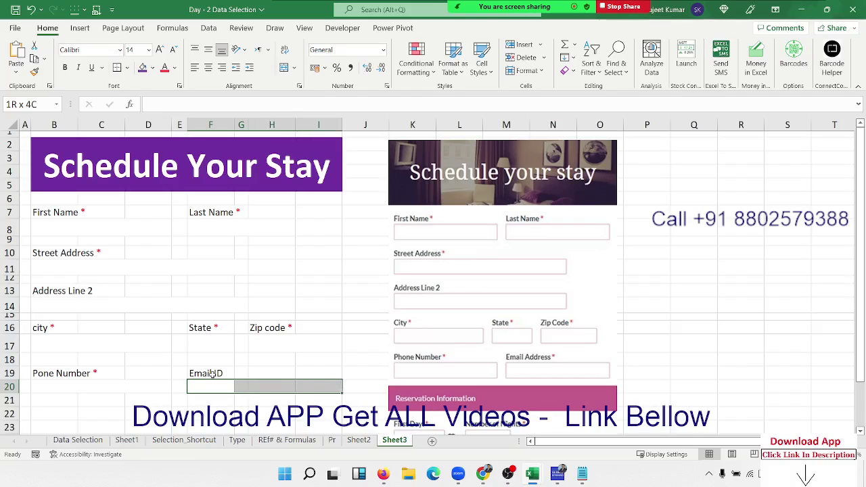
pyautogui.click(284, 67)
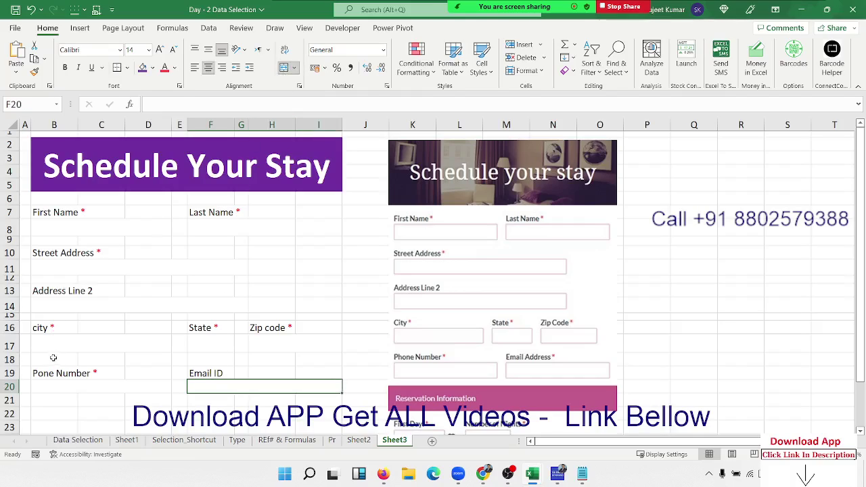
pyautogui.scroll(-3, 174, 341)
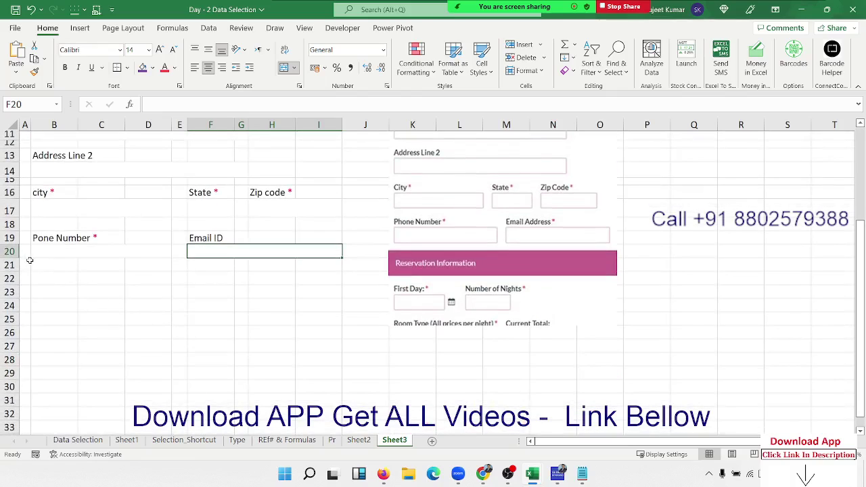
pyautogui.moveTo(15, 258); pyautogui.dragTo(14, 263)
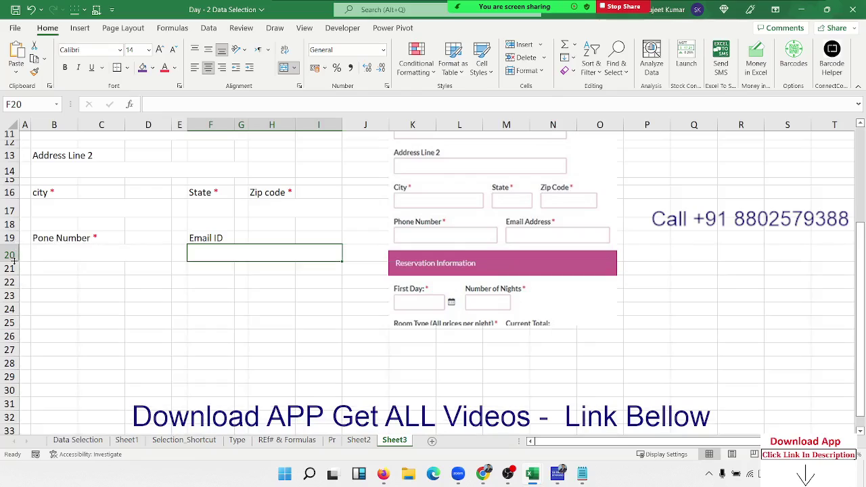
# - Shorten rows 18 and 21, then merge B22:I22 into one wide header cell
pyautogui.click(48, 283)
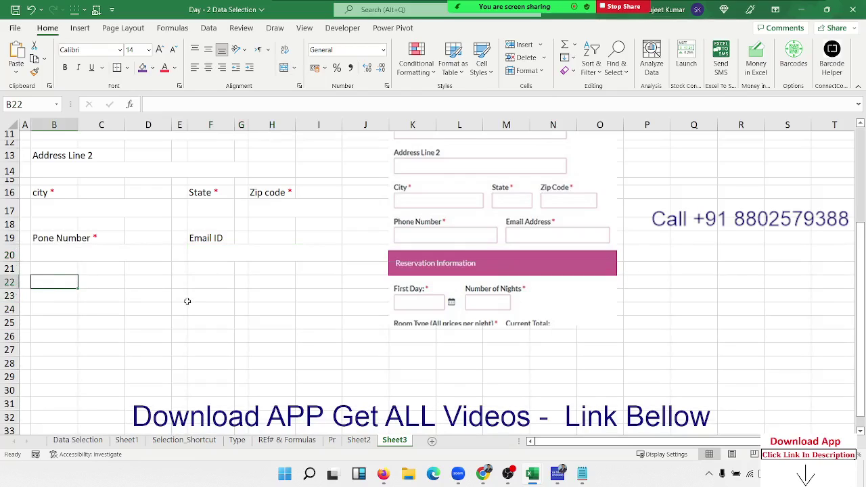
pyautogui.write('F')
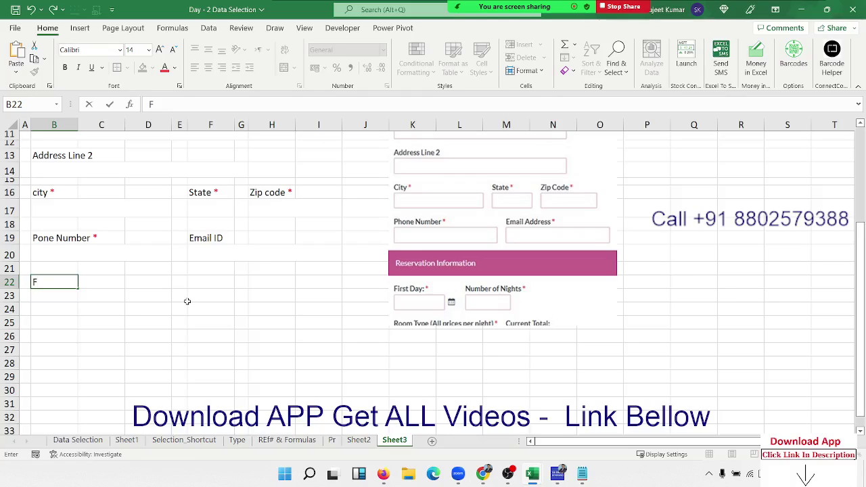
pyautogui.press('Escape')
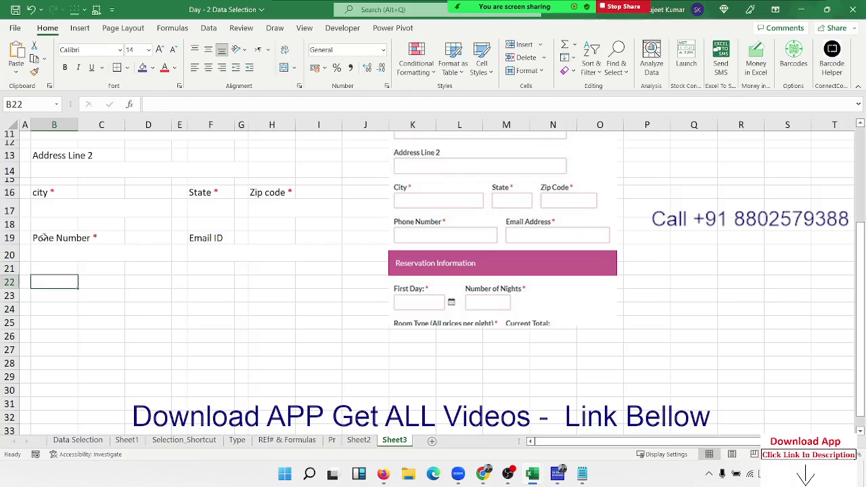
pyautogui.moveTo(11, 231); pyautogui.dragTo(10, 224)
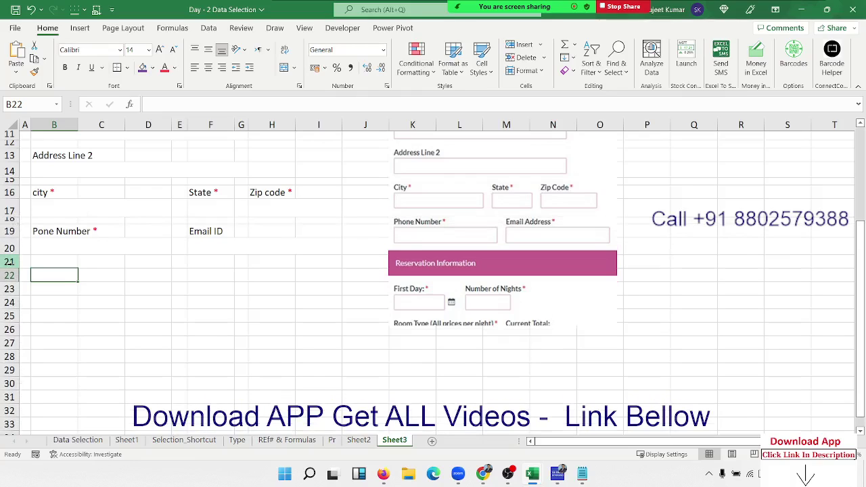
pyautogui.moveTo(10, 268); pyautogui.dragTo(11, 264)
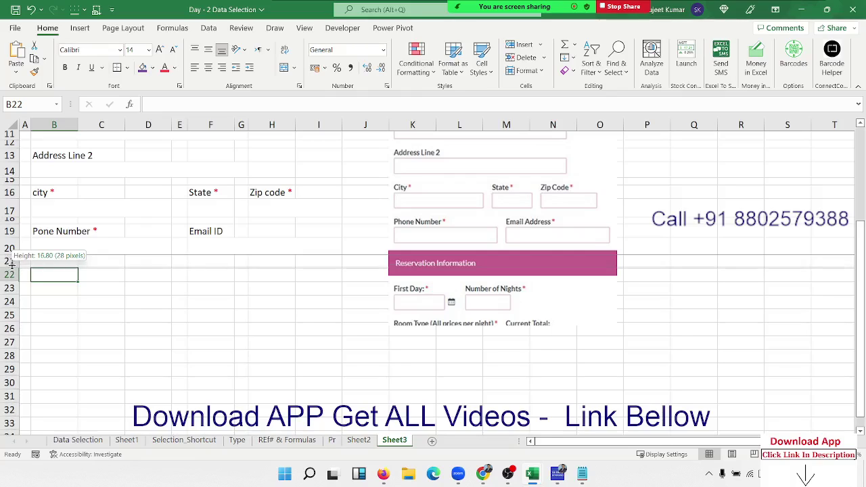
pyautogui.moveTo(11, 263); pyautogui.dragTo(299, 273)
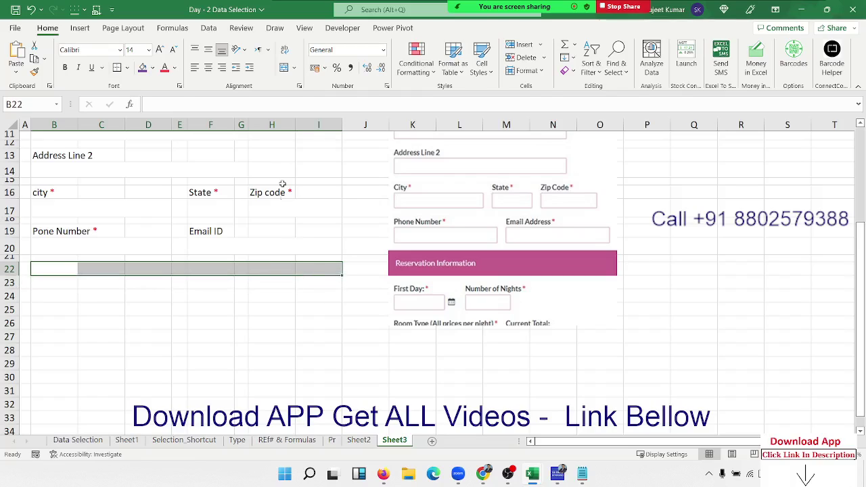
pyautogui.click(284, 69)
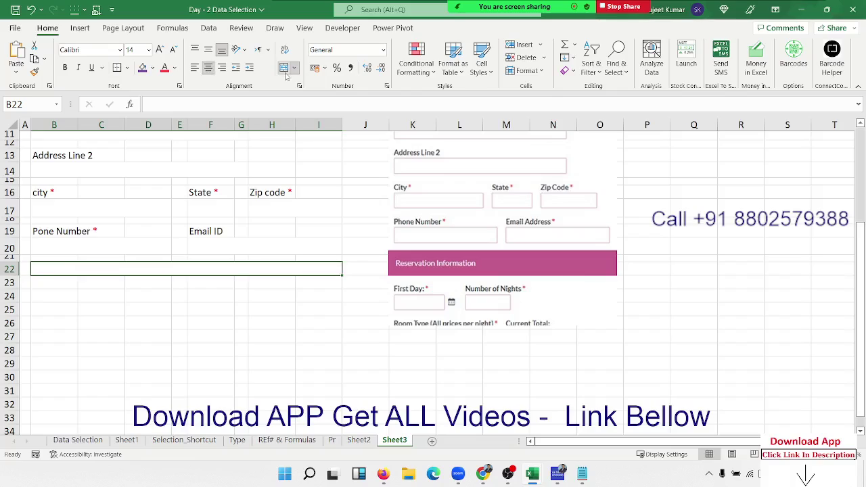
# - Fill merged B22:I22 orange, heighten row 22, and enter 'Reservation information'
pyautogui.click(153, 69)
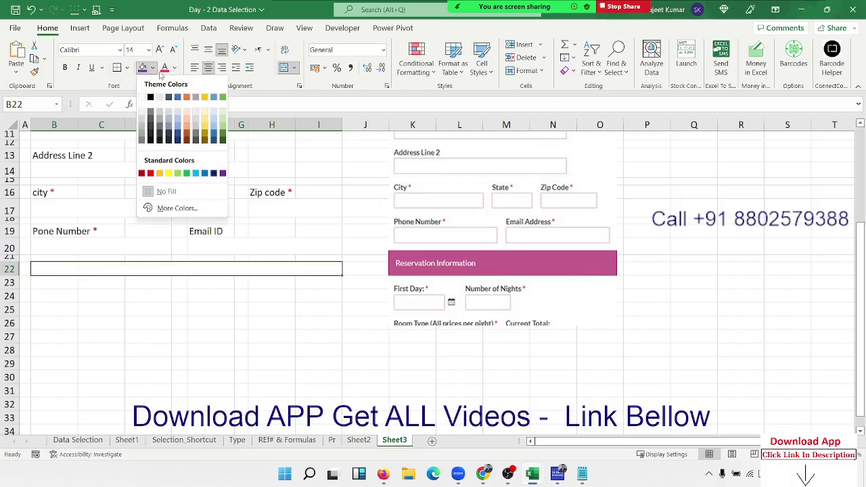
pyautogui.click(188, 126)
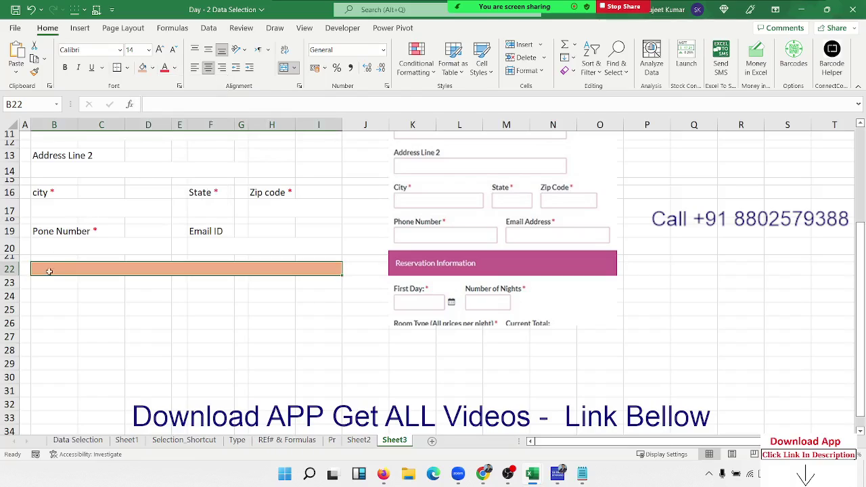
pyautogui.moveTo(20, 276); pyautogui.dragTo(21, 280)
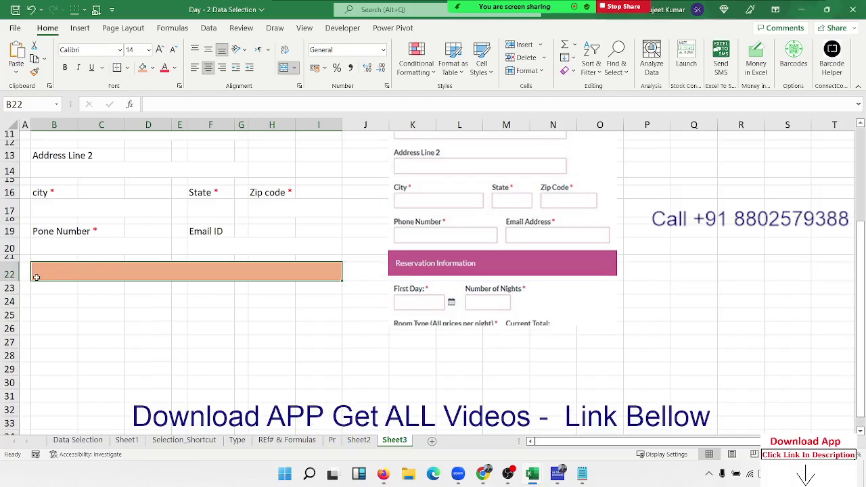
pyautogui.write('Re')
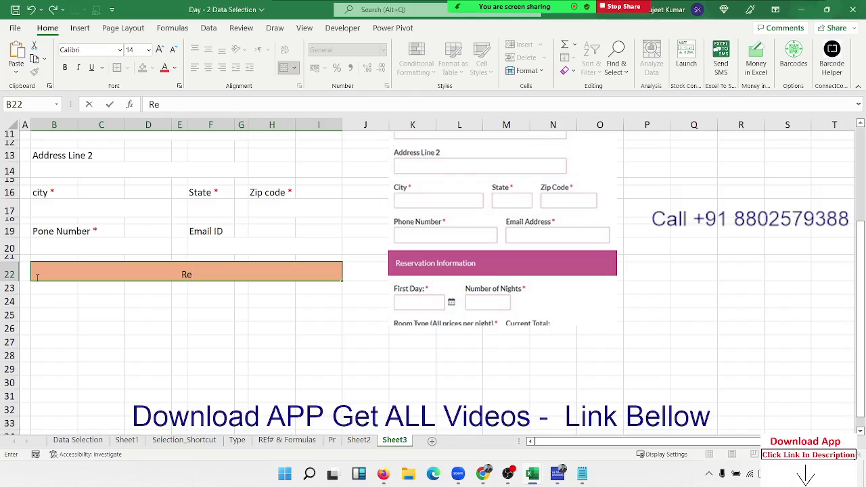
pyautogui.write('se')
pyautogui.write('rva')
pyautogui.write('tion')
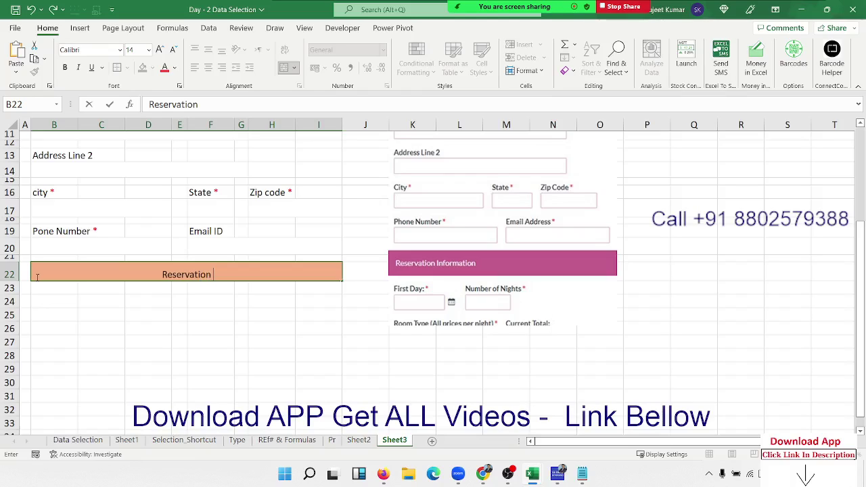
pyautogui.write(' inform')
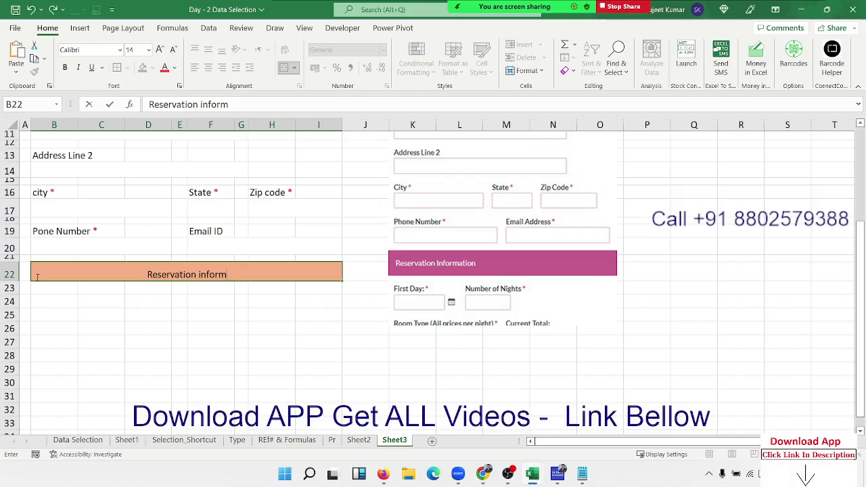
pyautogui.write('ation')
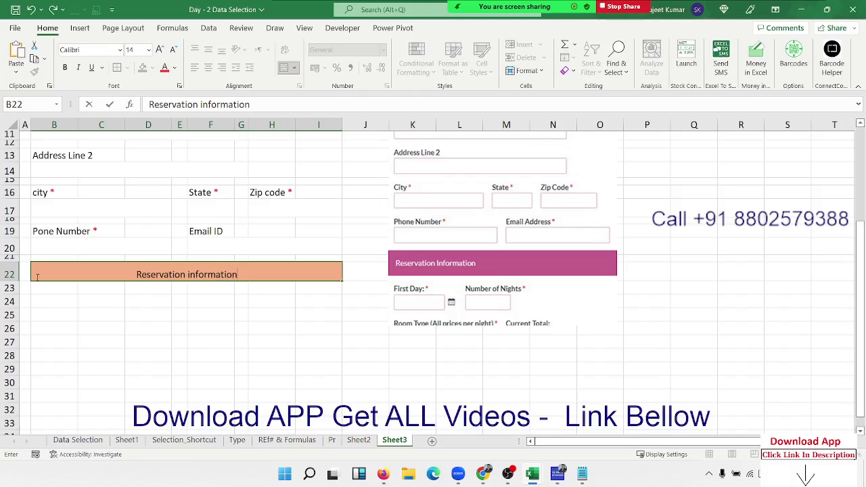
pyautogui.press('Return')
# - Make the heading white, bold, left-aligned and 16 point
pyautogui.click(37, 277)
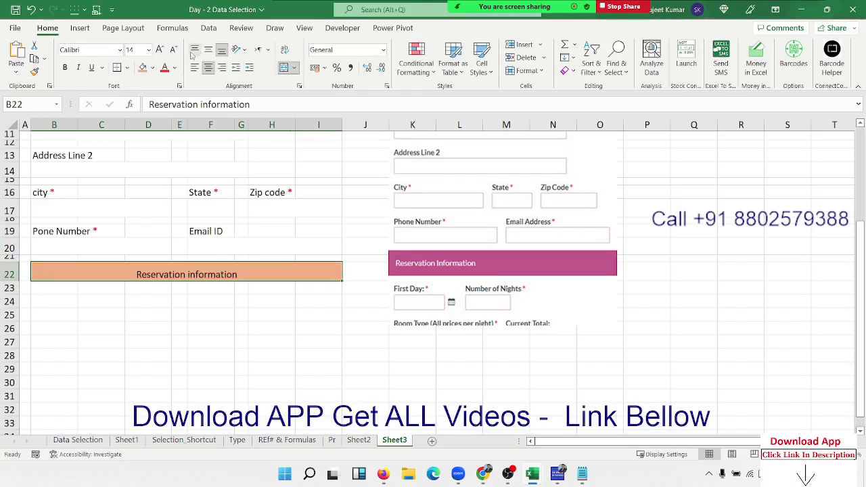
pyautogui.click(175, 68)
pyautogui.click(181, 113)
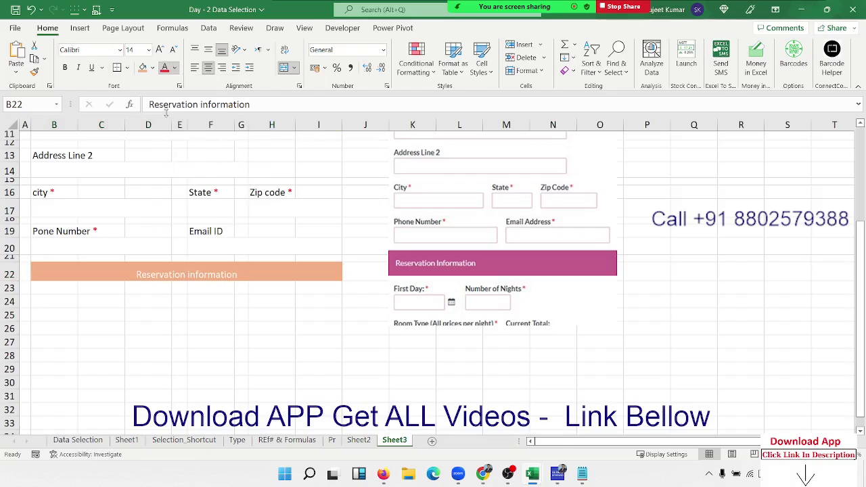
pyautogui.click(65, 67)
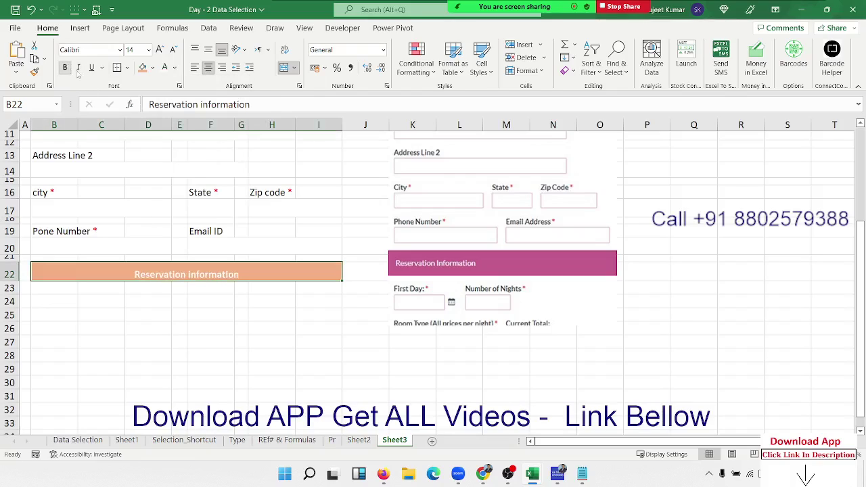
pyautogui.click(194, 68)
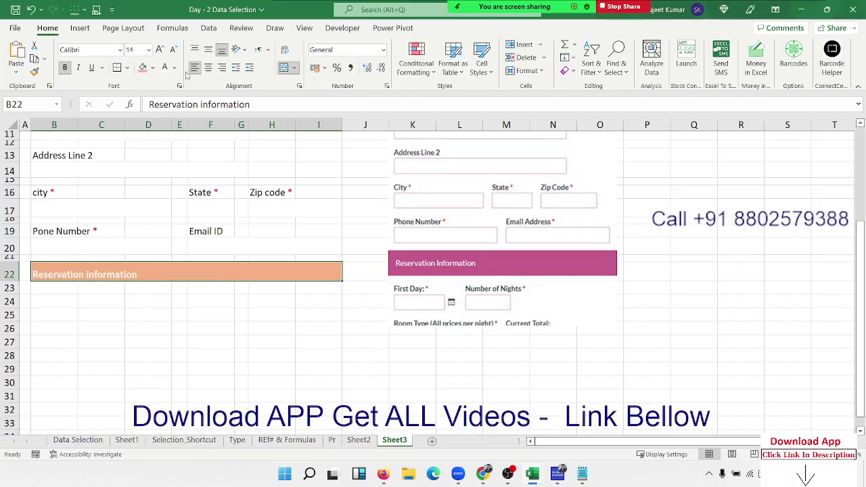
pyautogui.click(160, 50)
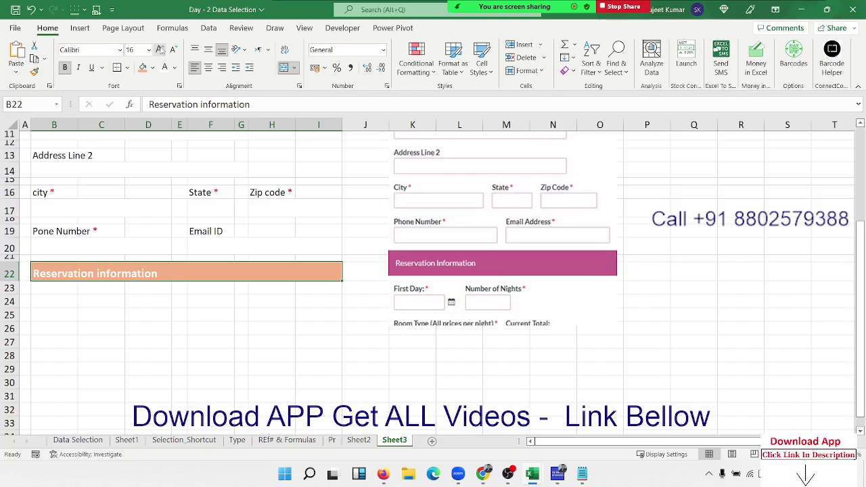
# - Shorten spacer row 23 and enter 'First Date' in B24
pyautogui.click(57, 289)
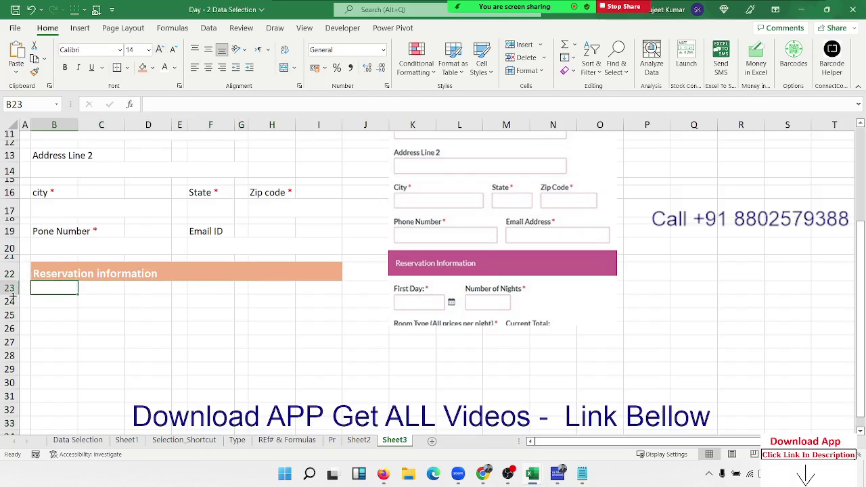
pyautogui.moveTo(12, 295); pyautogui.dragTo(12, 292)
pyautogui.click(47, 301)
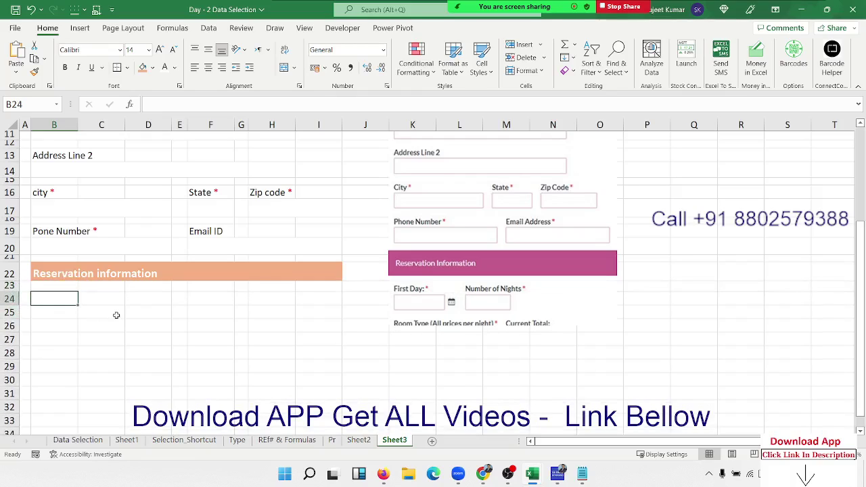
pyautogui.write('Fi')
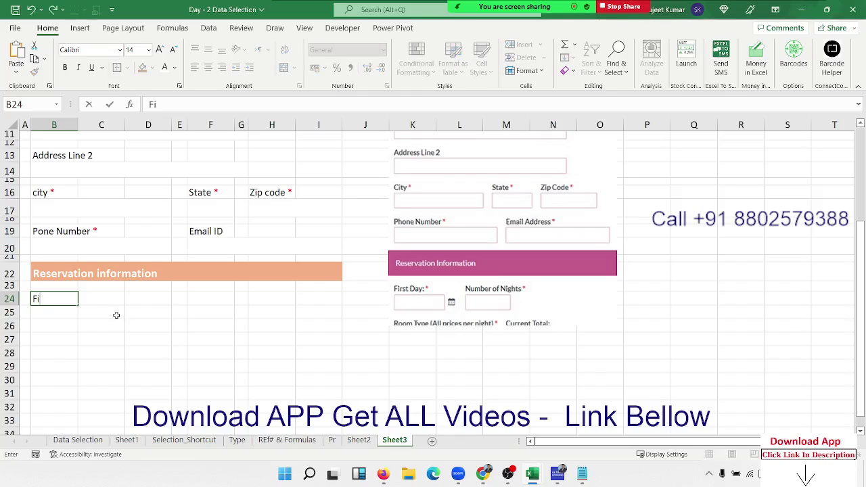
pyautogui.write('rsr')
pyautogui.write('Da')
pyautogui.write('te')
pyautogui.press('Return')
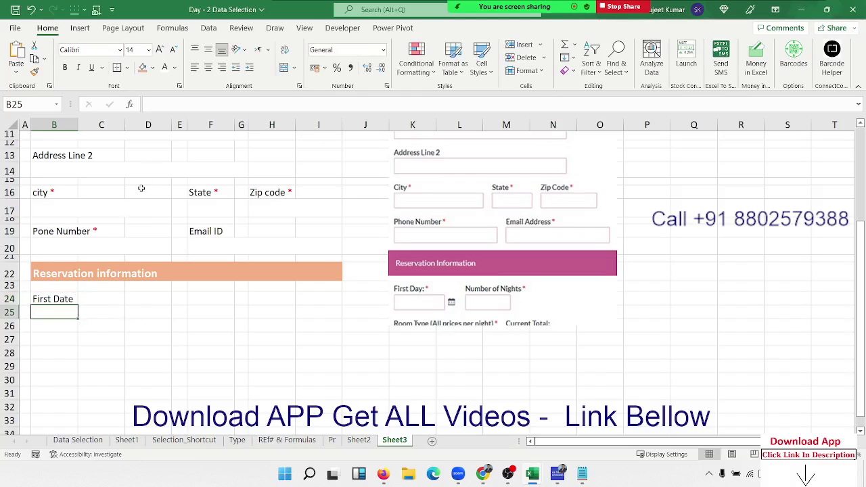
pyautogui.click(118, 302)
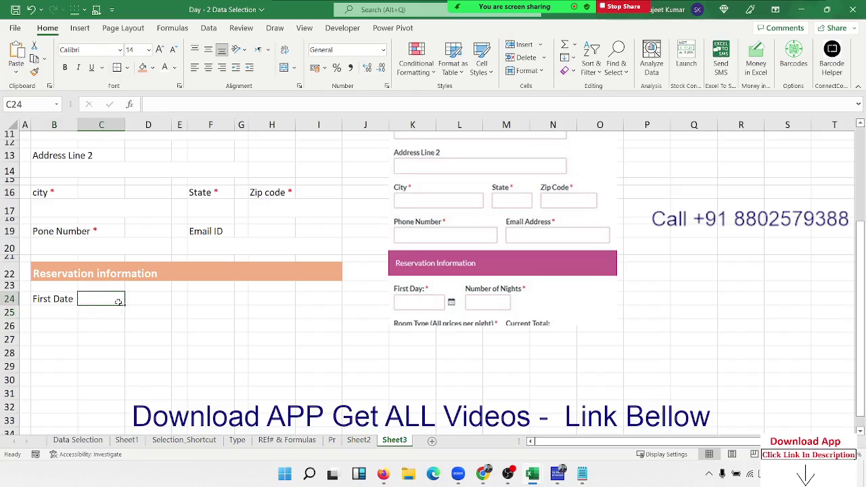
pyautogui.scroll(3, 137, 242)
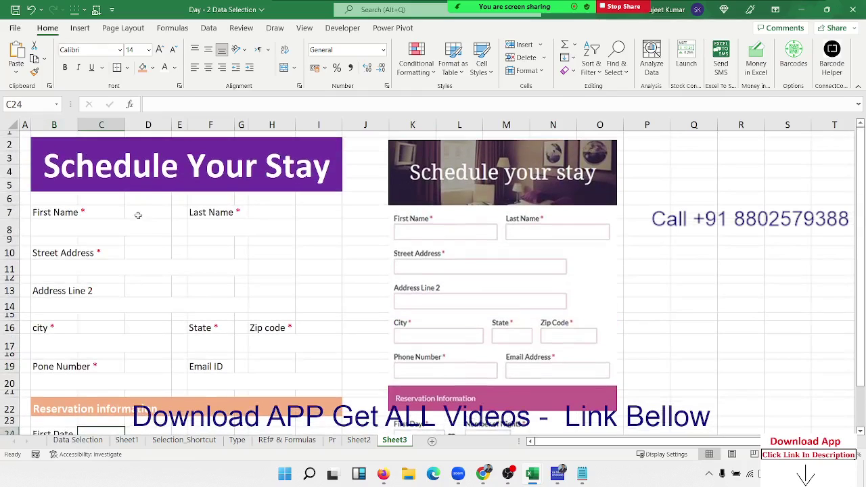
# - Check the entry cells in rows 8, 11 and 17, then return to row 24 beside First Date
pyautogui.moveTo(126, 126); pyautogui.dragTo(97, 126)
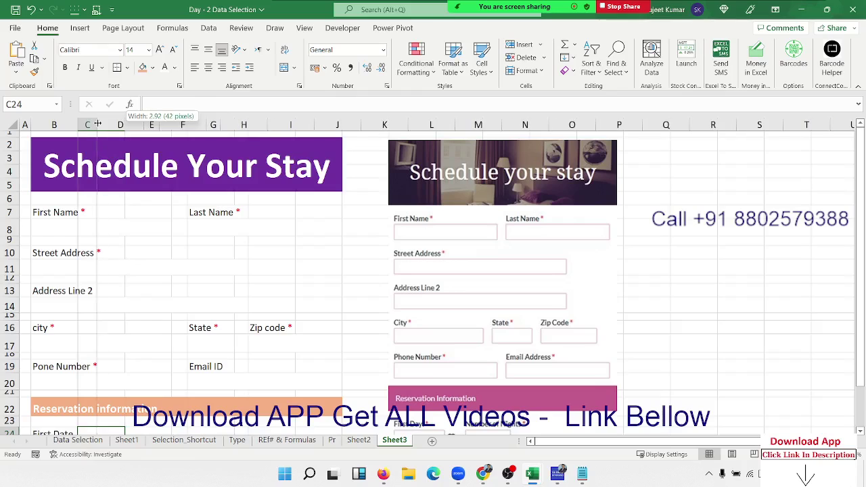
pyautogui.scroll(-3, 144, 257)
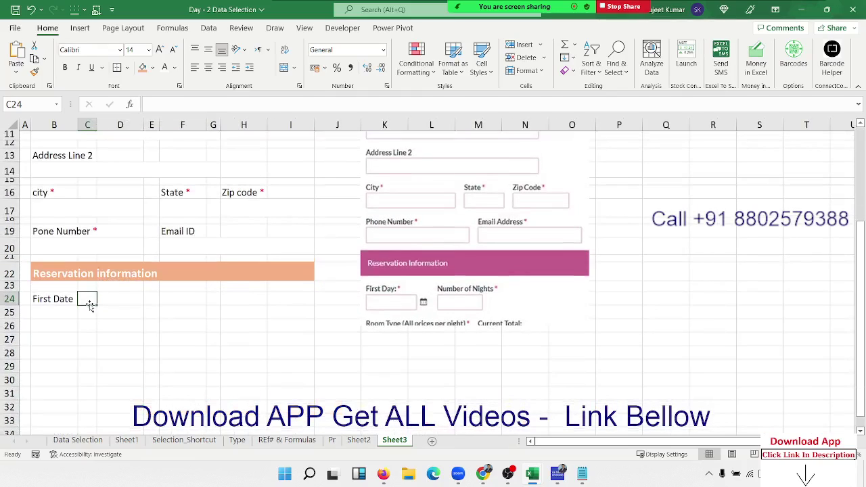
pyautogui.scroll(3, 124, 300)
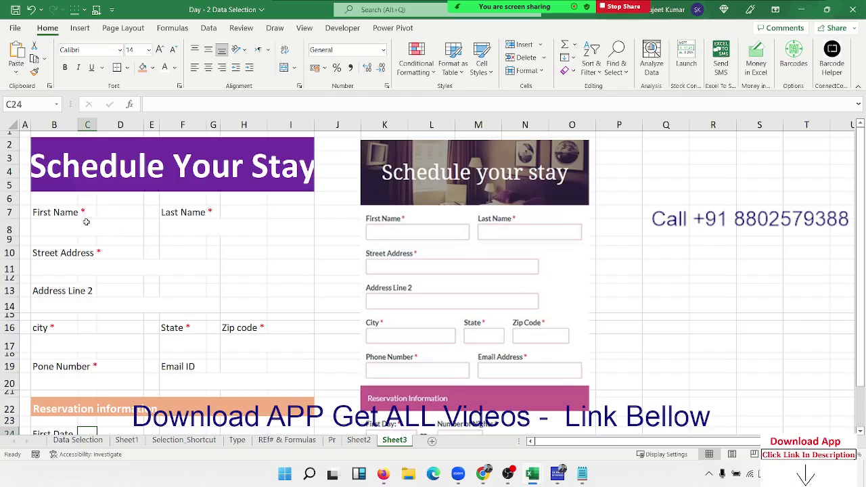
pyautogui.click(87, 224)
pyautogui.click(190, 224)
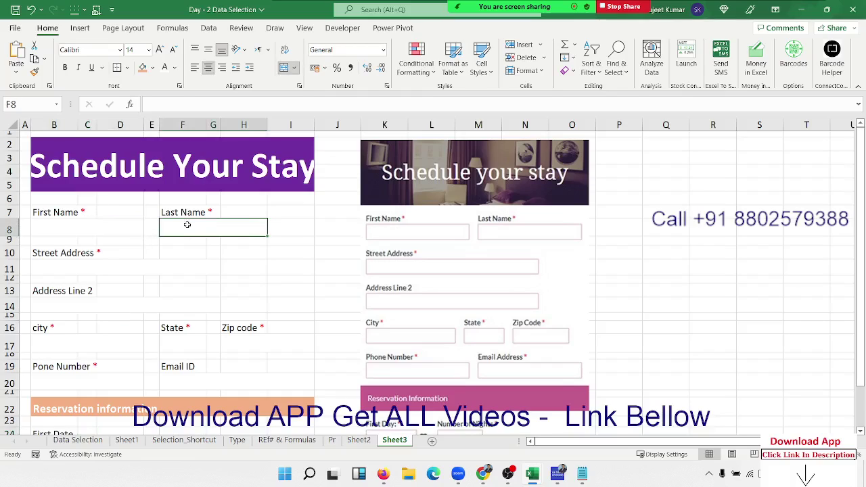
pyautogui.click(108, 264)
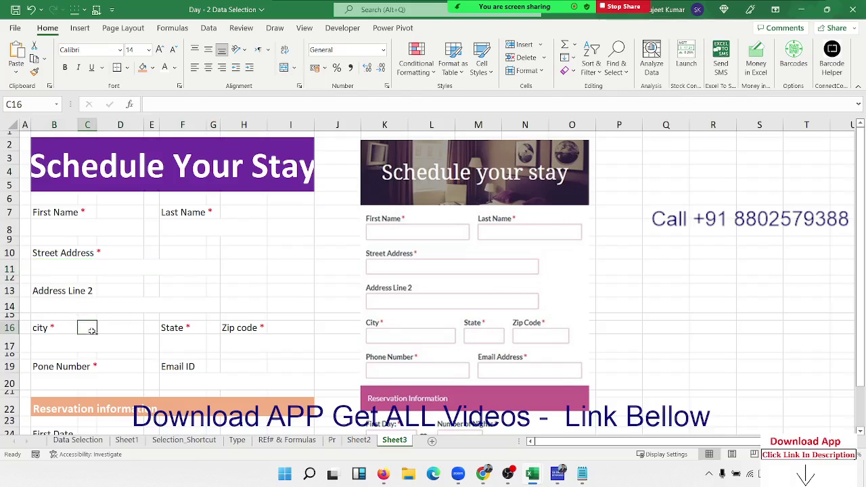
pyautogui.click(130, 337)
pyautogui.click(197, 347)
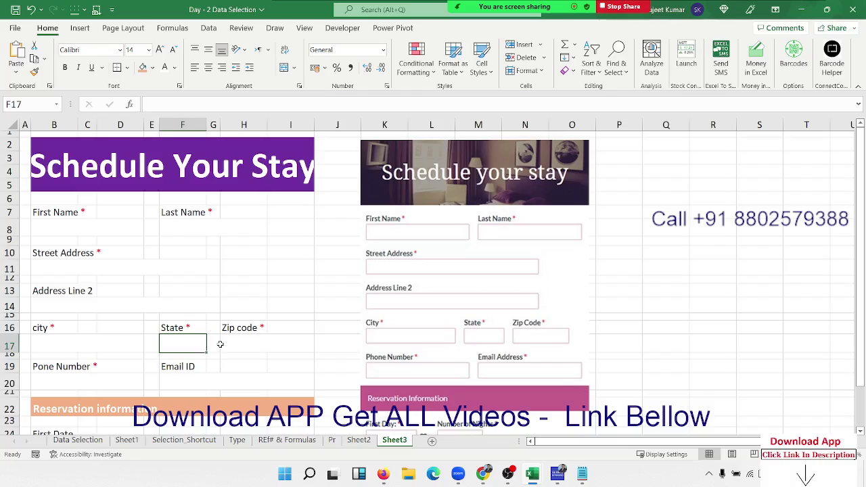
pyautogui.click(216, 344)
pyautogui.click(255, 344)
pyautogui.scroll(-3, 248, 342)
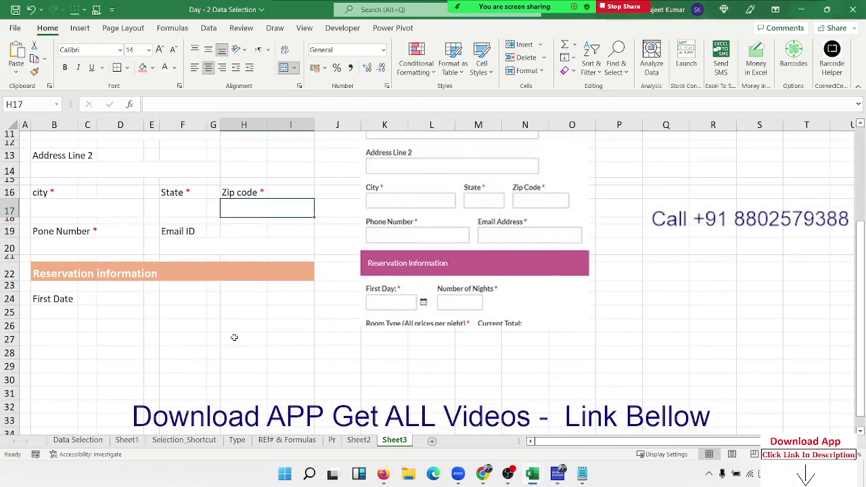
pyautogui.click(126, 299)
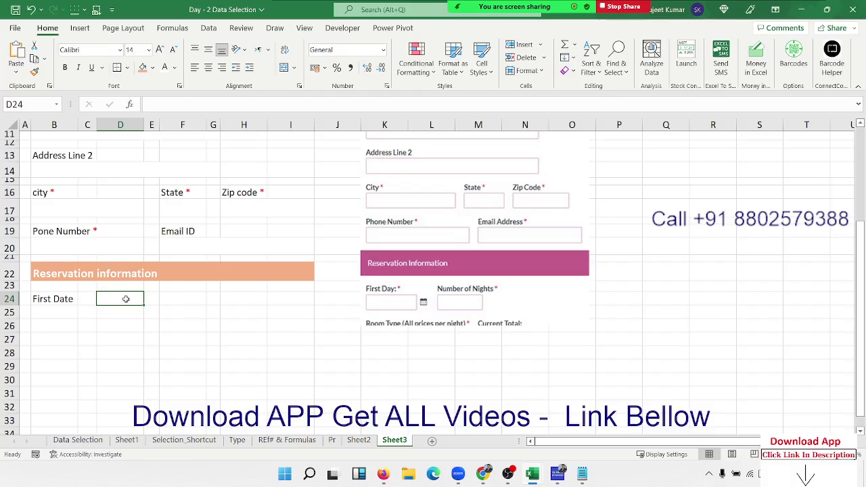
# - Enter 'Numer of |Night' in D24 and widen column D to fit it
pyautogui.write('N')
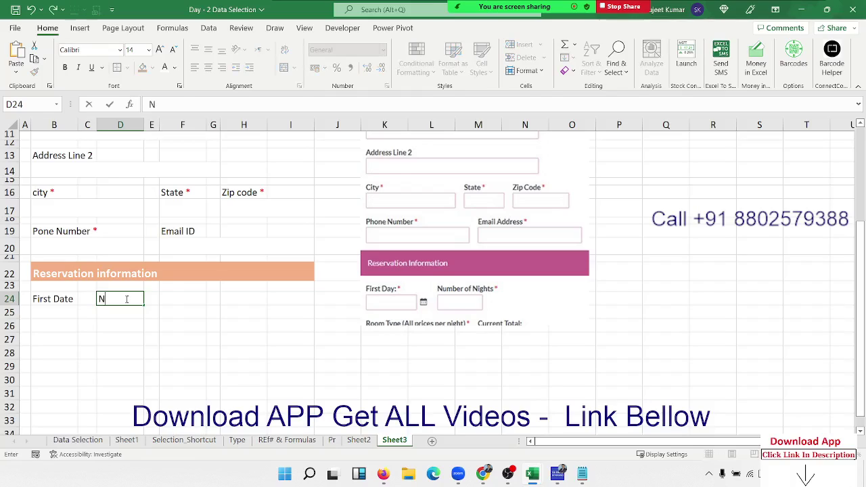
pyautogui.write('um')
pyautogui.write('er')
pyautogui.write(' of')
pyautogui.write(' |Night')
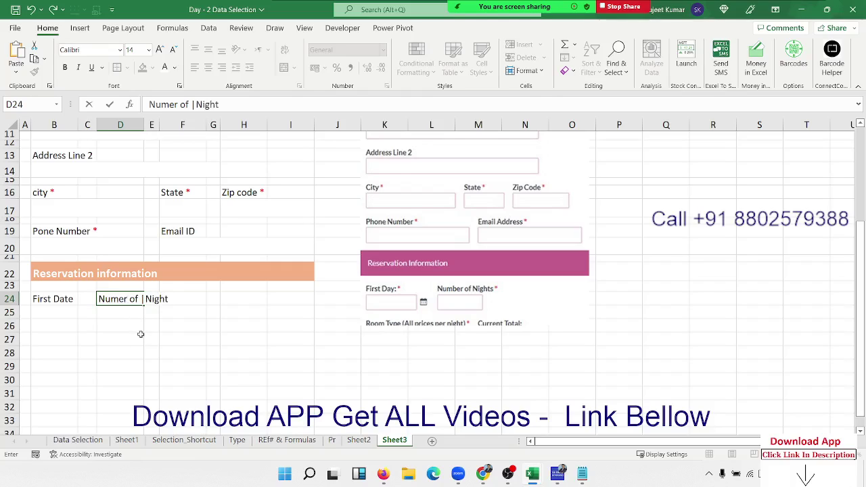
pyautogui.click(141, 334)
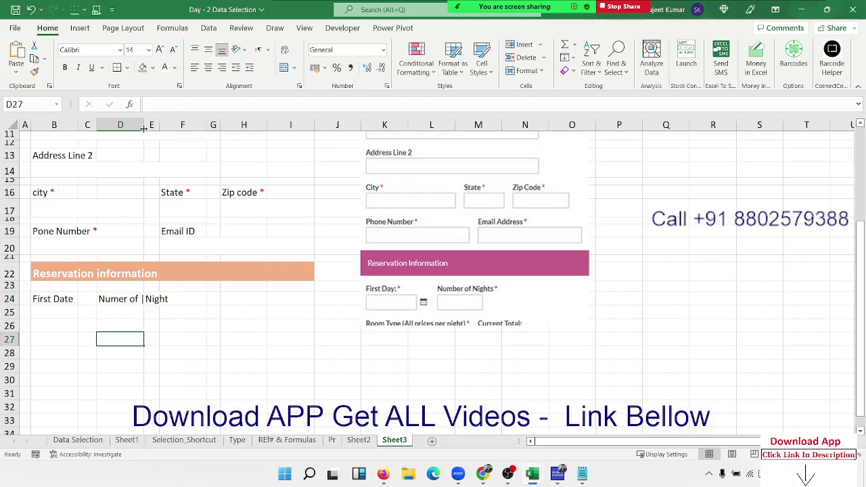
pyautogui.moveTo(144, 128); pyautogui.dragTo(165, 127)
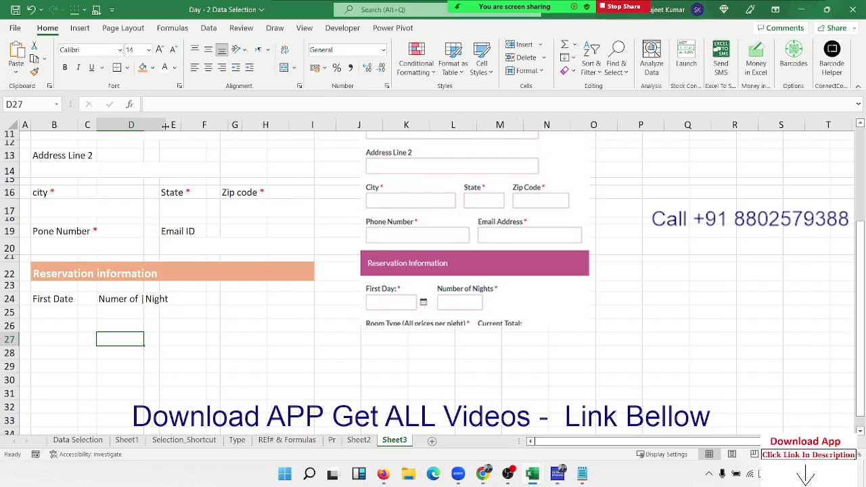
pyautogui.click(108, 362)
pyautogui.scroll(3, 102, 345)
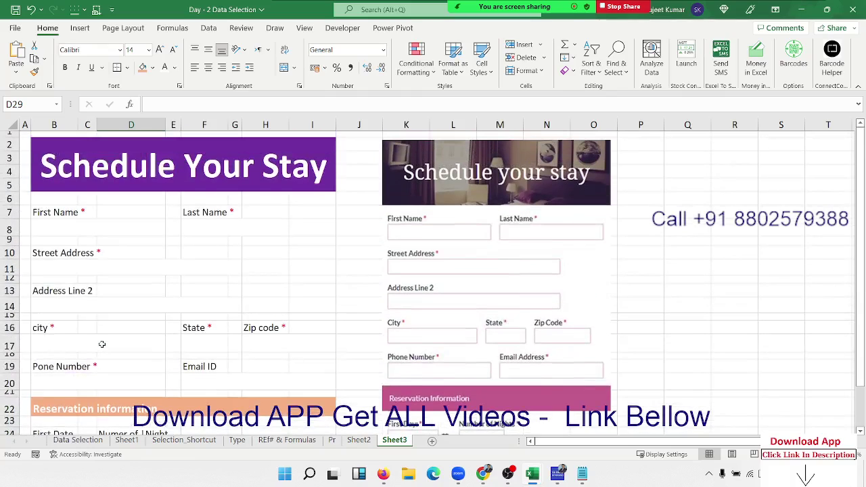
pyautogui.click(83, 231)
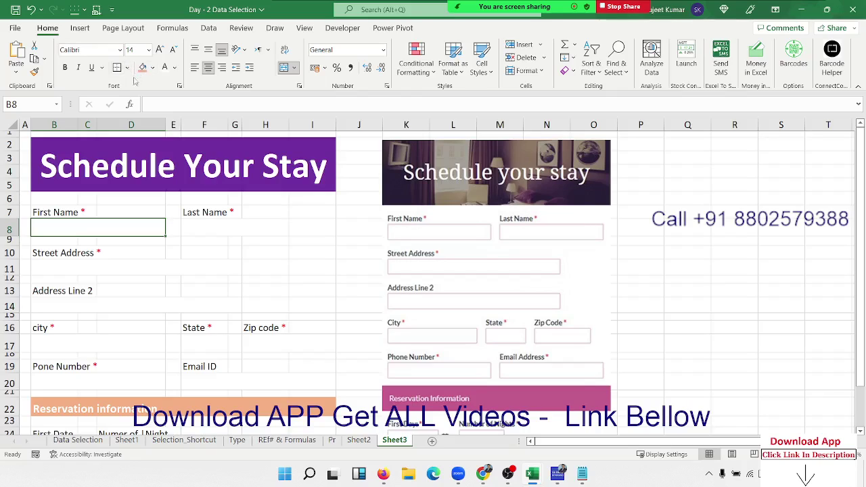
# - Give First Name cell B8 a grey outline border through Format Cells
pyautogui.rightClick(129, 230)
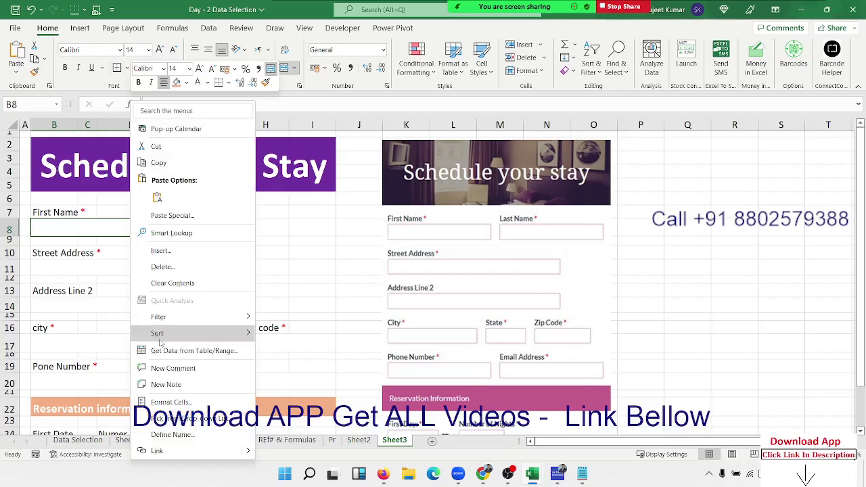
pyautogui.click(162, 404)
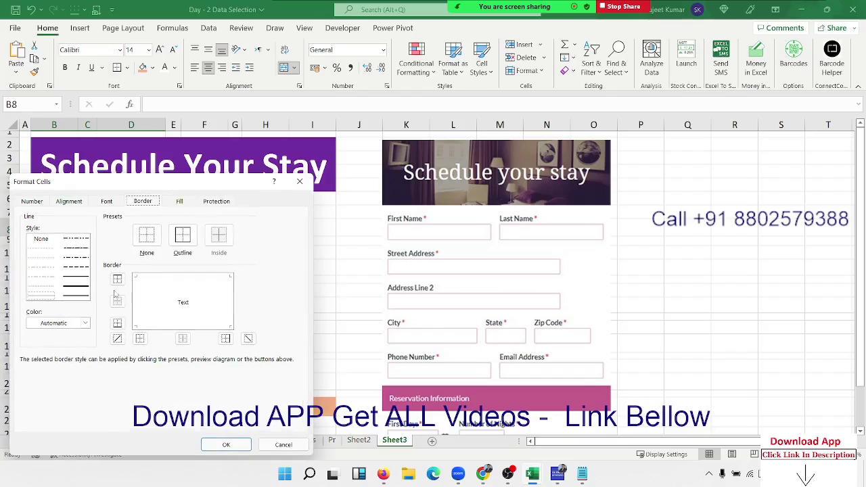
pyautogui.click(70, 326)
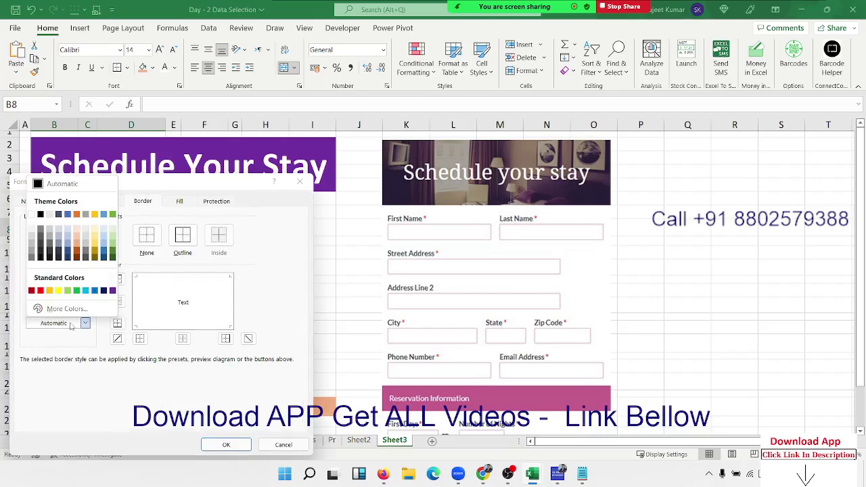
pyautogui.click(32, 260)
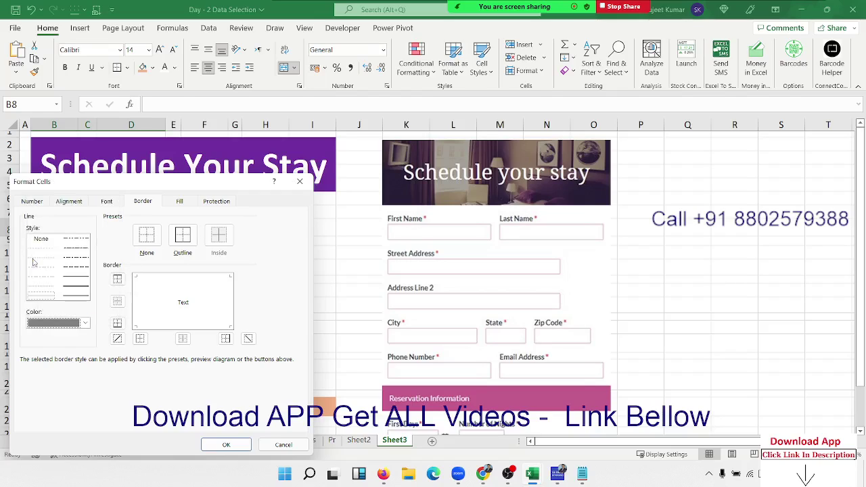
pyautogui.click(77, 291)
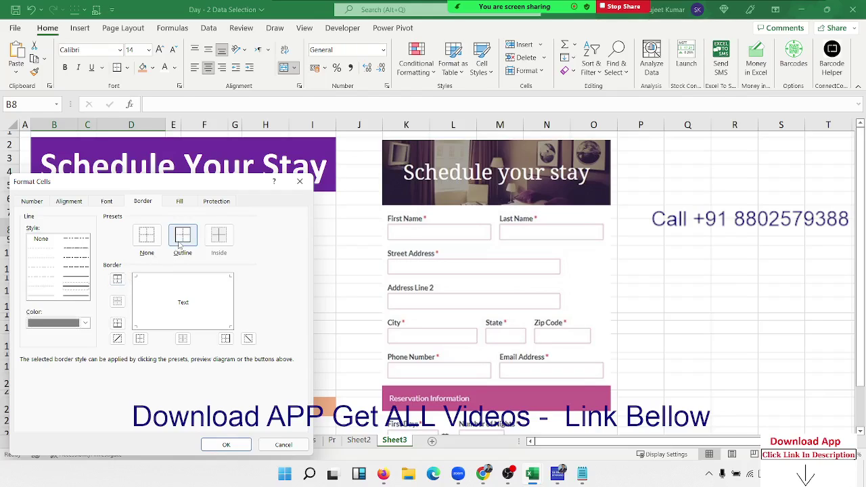
pyautogui.click(181, 243)
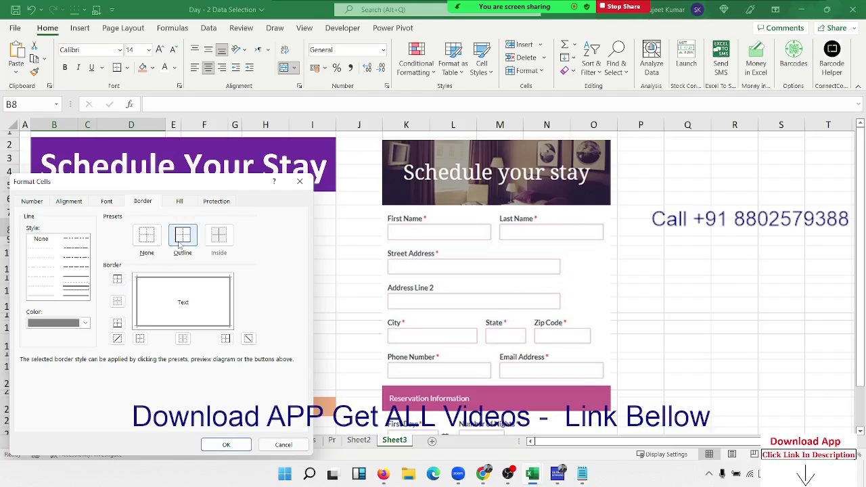
pyautogui.click(226, 445)
# - Mute all meeting participants and dismiss the meeting time warning
pyautogui.click(221, 226)
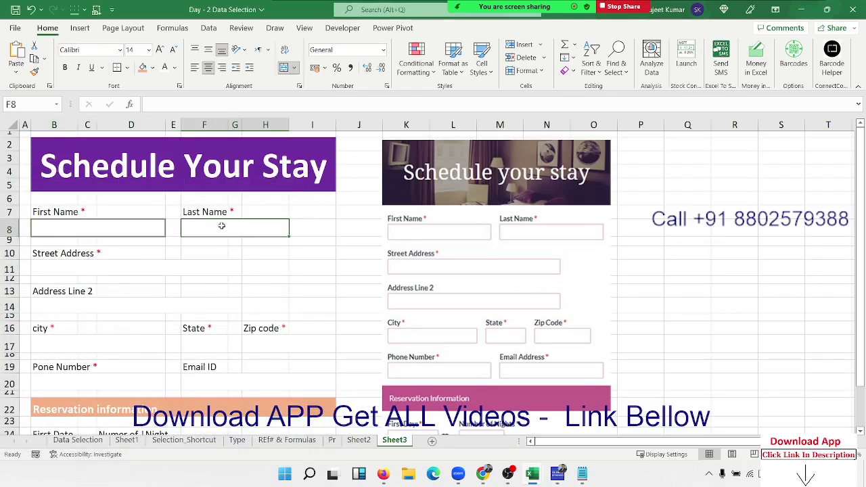
pyautogui.click(449, 6)
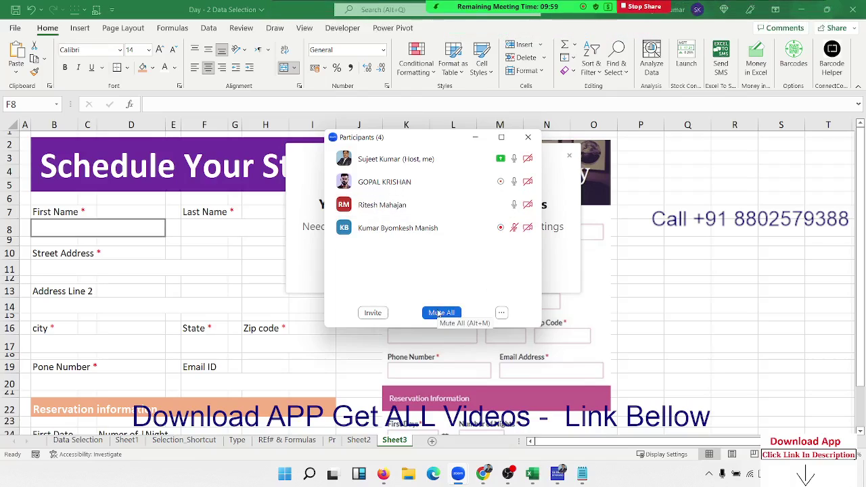
pyautogui.click(440, 313)
pyautogui.click(495, 263)
pyautogui.click(529, 138)
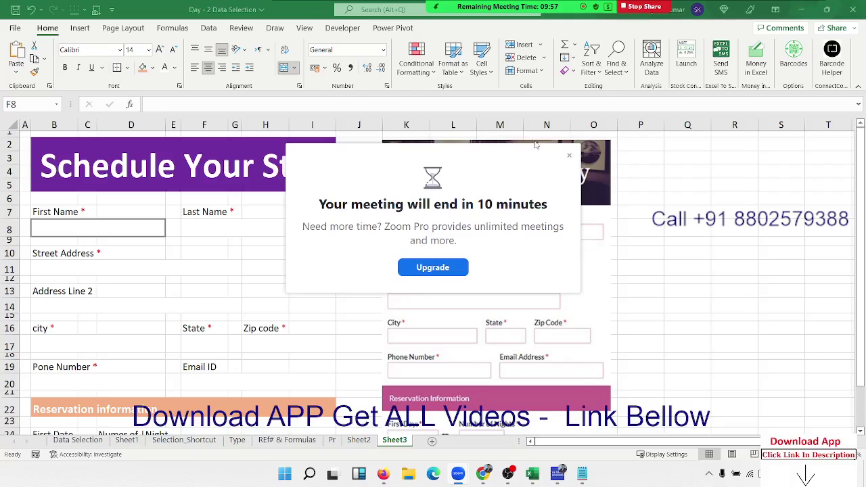
pyautogui.click(569, 154)
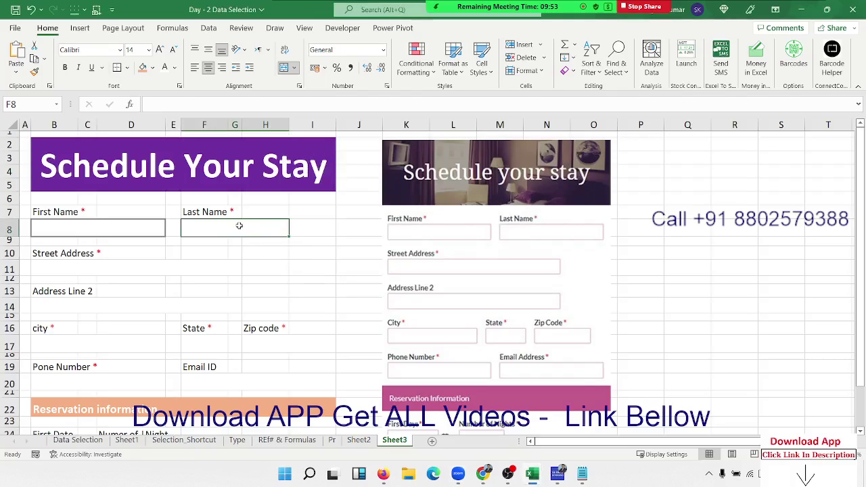
# - Border the Street Address, Address Line 2, City, State and Zip code boxes
pyautogui.click(235, 268)
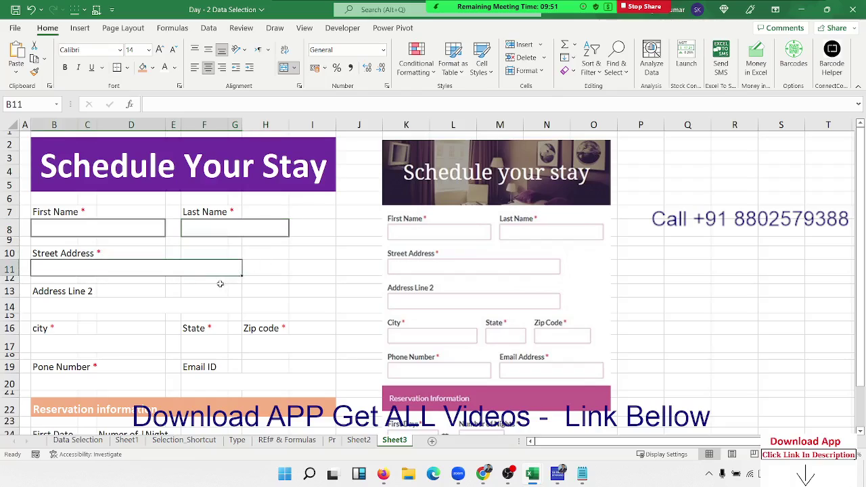
pyautogui.click(162, 197)
pyautogui.click(91, 266)
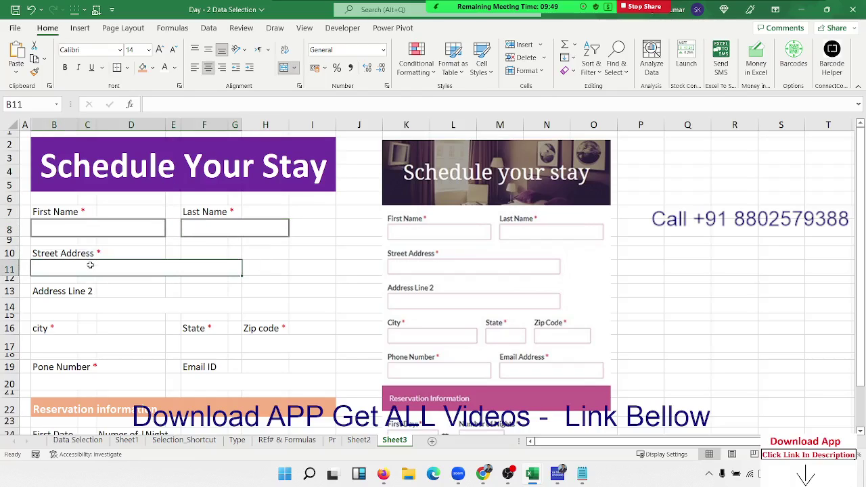
pyautogui.click(76, 312)
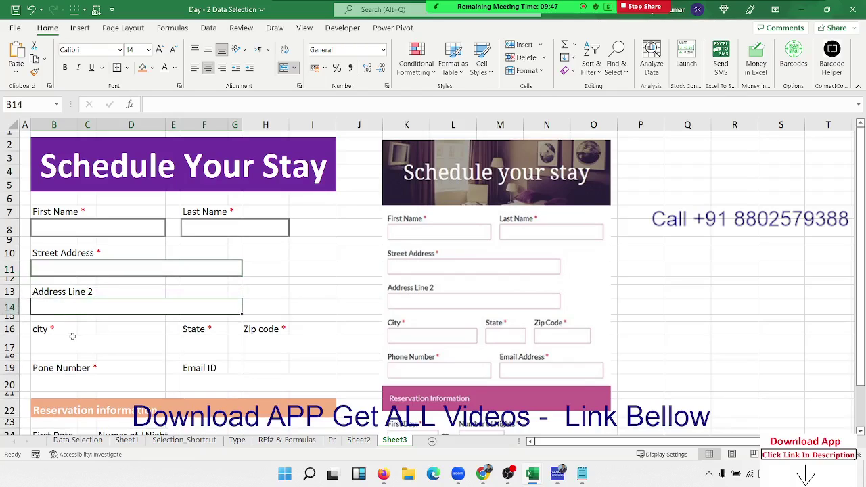
pyautogui.moveTo(73, 344); pyautogui.dragTo(145, 344)
pyautogui.click(205, 346)
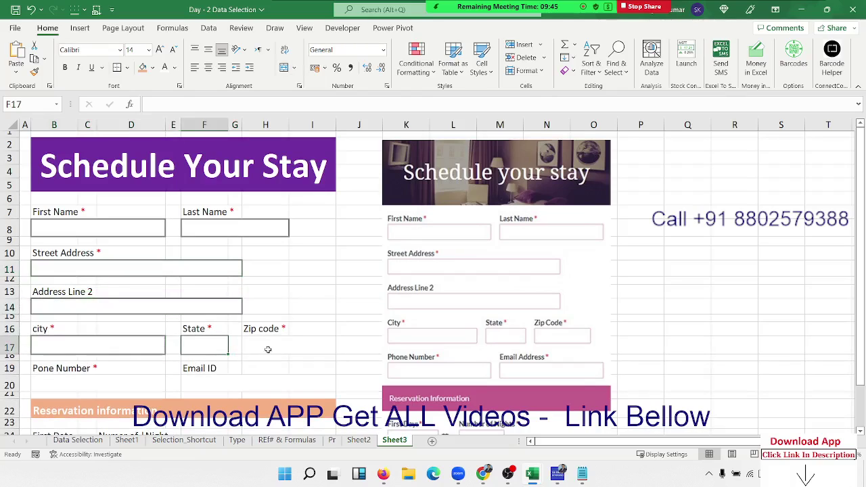
pyautogui.click(268, 349)
pyautogui.scroll(-3, 255, 344)
pyautogui.click(234, 341)
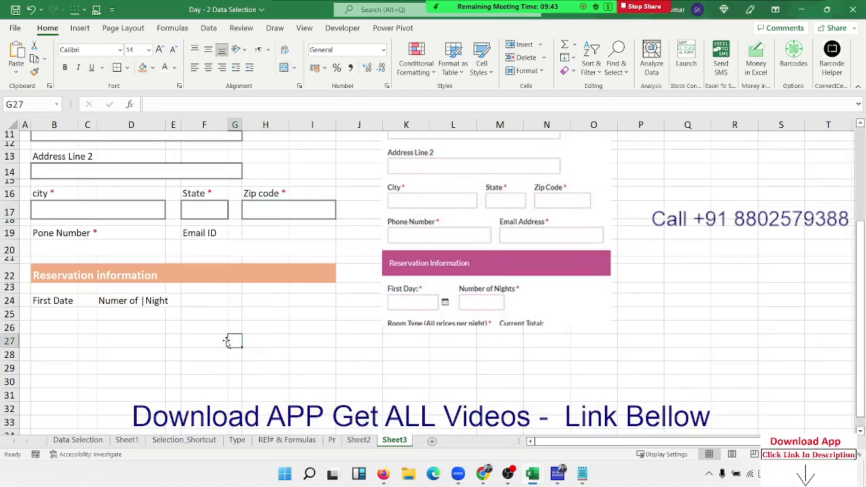
# - Border the Pone Number, Email ID, First Date and nights boxes, repeating with F4
pyautogui.click(75, 252)
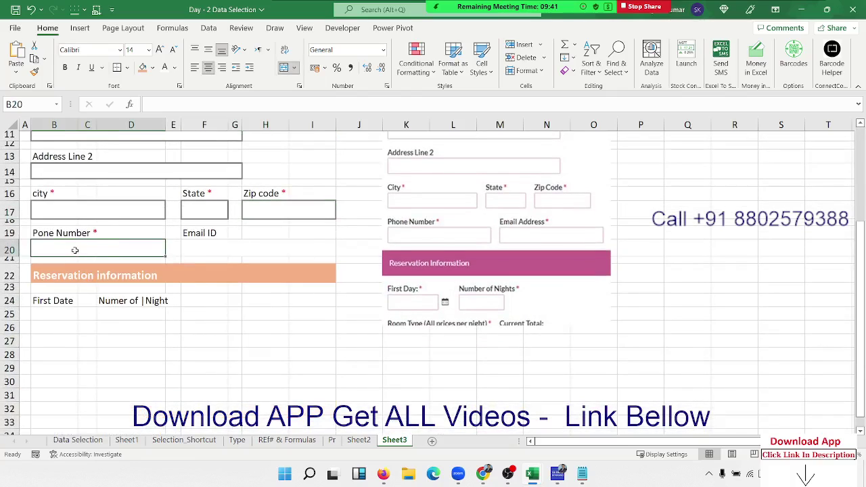
pyautogui.click(195, 248)
pyautogui.click(66, 316)
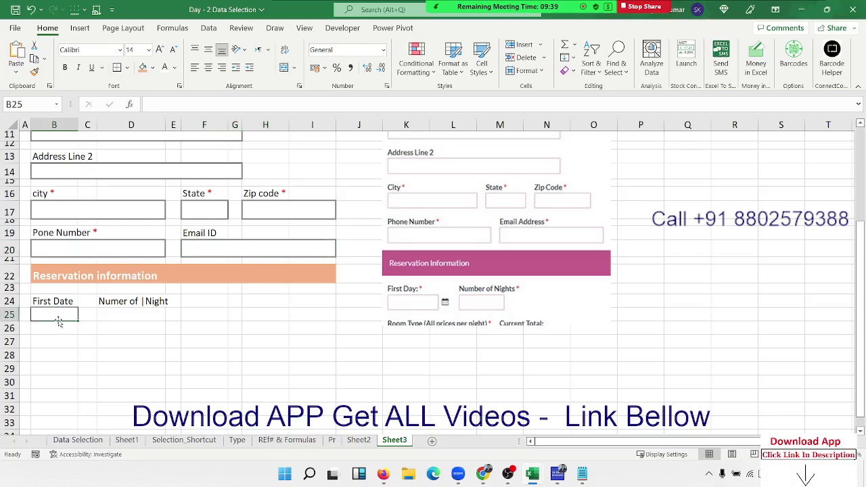
pyautogui.press('F4')
pyautogui.click(124, 316)
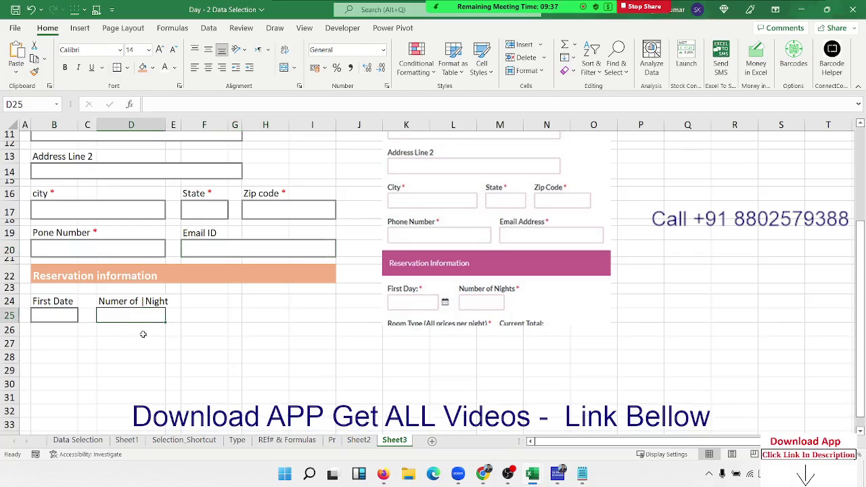
pyautogui.press('F4')
pyautogui.click(205, 369)
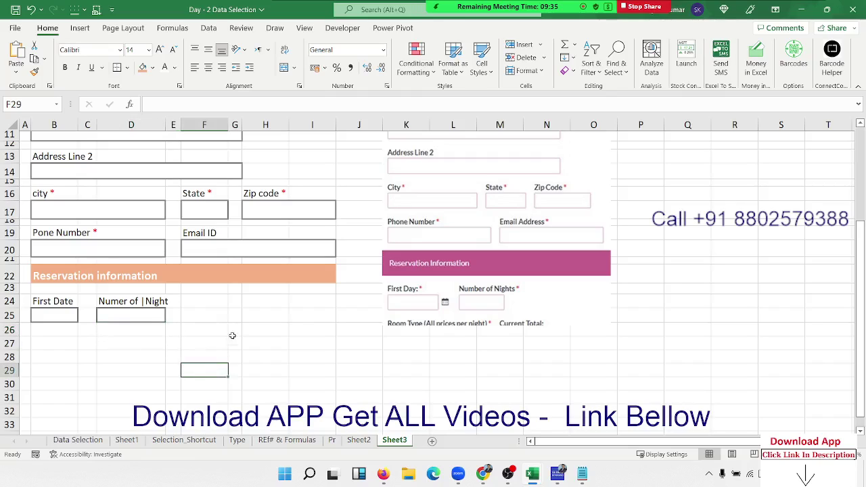
pyautogui.click(124, 28)
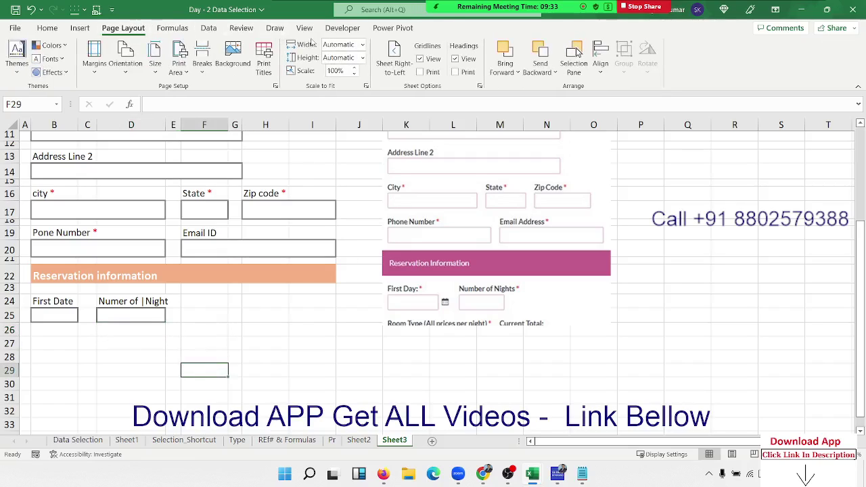
# - Hide gridlines, select A1:J26, and narrow column J to a 2.25-wide margin
pyautogui.click(420, 58)
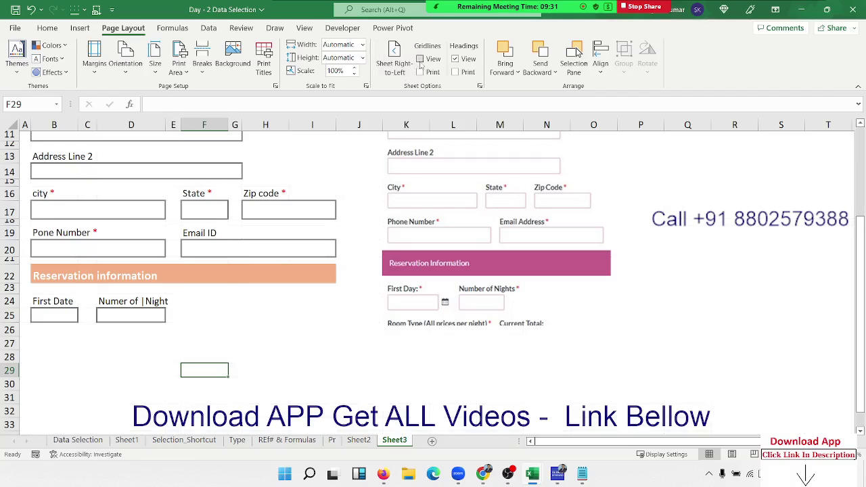
pyautogui.scroll(3, 243, 304)
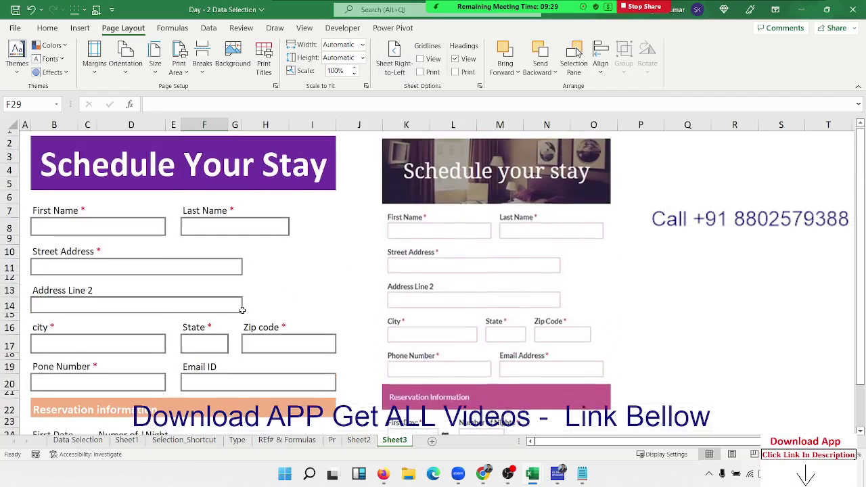
pyautogui.click(86, 175)
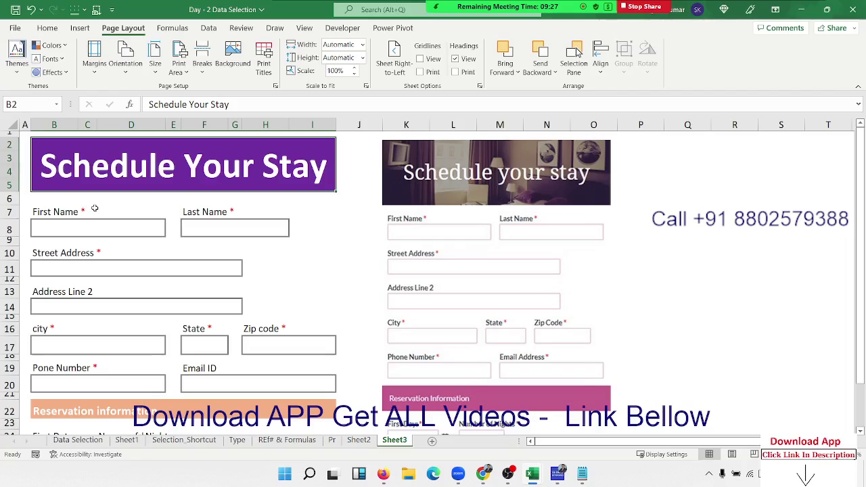
pyautogui.press('Left')
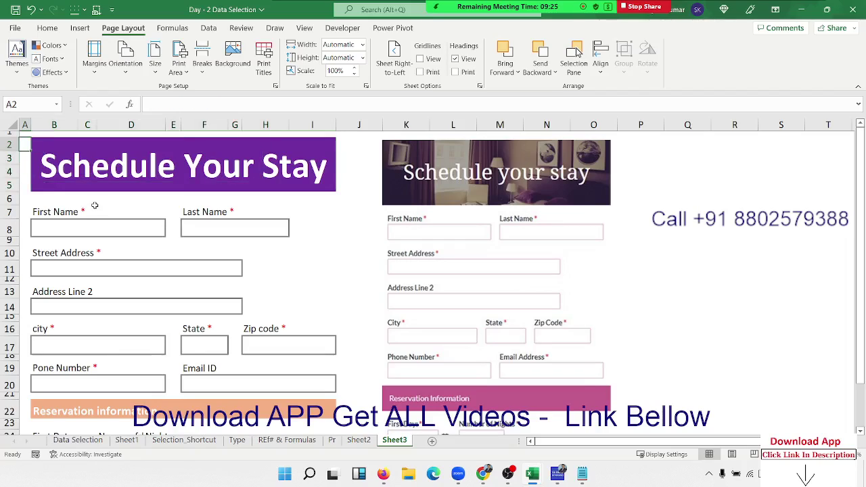
pyautogui.press('Right')
pyautogui.press('Up')
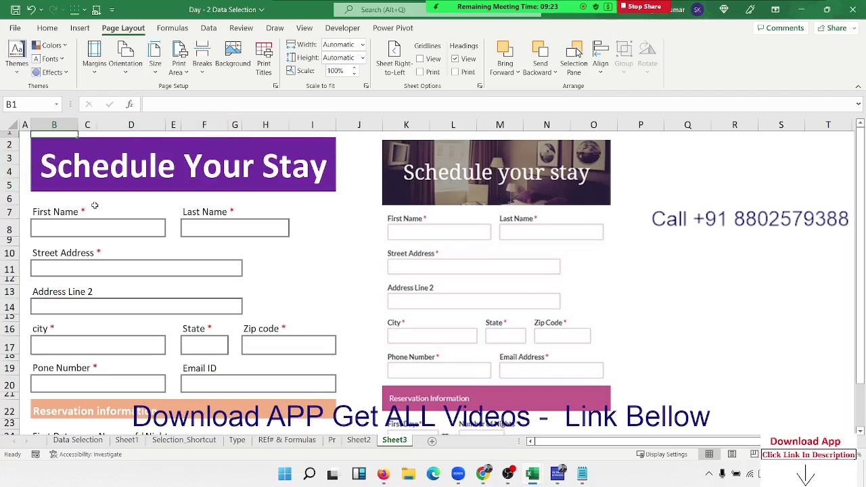
pyautogui.press('Left')
pyautogui.press('Right')
pyautogui.press('Right')
pyautogui.press('Right')
pyautogui.press('Left')
pyautogui.press('Left')
pyautogui.press('Left')
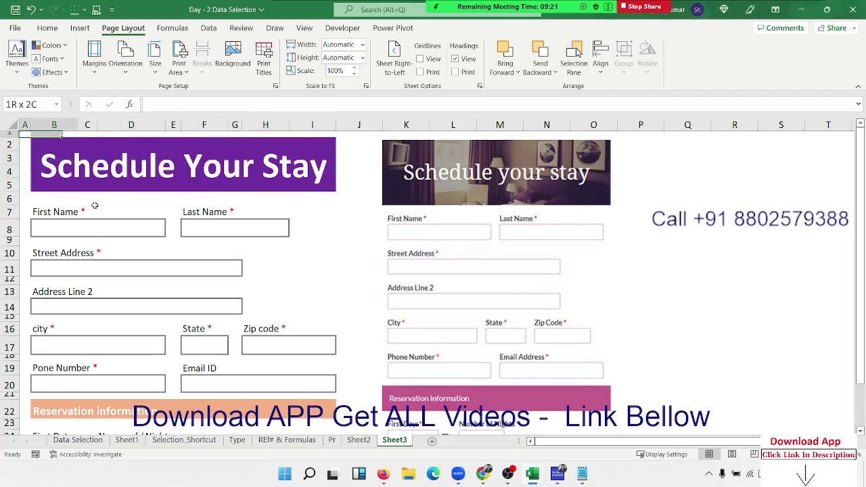
pyautogui.hotkey('shift', 'Right')
pyautogui.hotkey('shift', 'Right')
pyautogui.hotkey('shift', 'Right')
pyautogui.hotkey('shift', 'Right')
pyautogui.hotkey('shift', 'Right')
pyautogui.hotkey('shift', 'Right')
pyautogui.hotkey('shift', 'Right')
pyautogui.hotkey('shift', 'Right')
pyautogui.hotkey('shift', 'Down')
pyautogui.hotkey('shift', 'Down')
pyautogui.hotkey('shift', 'Down')
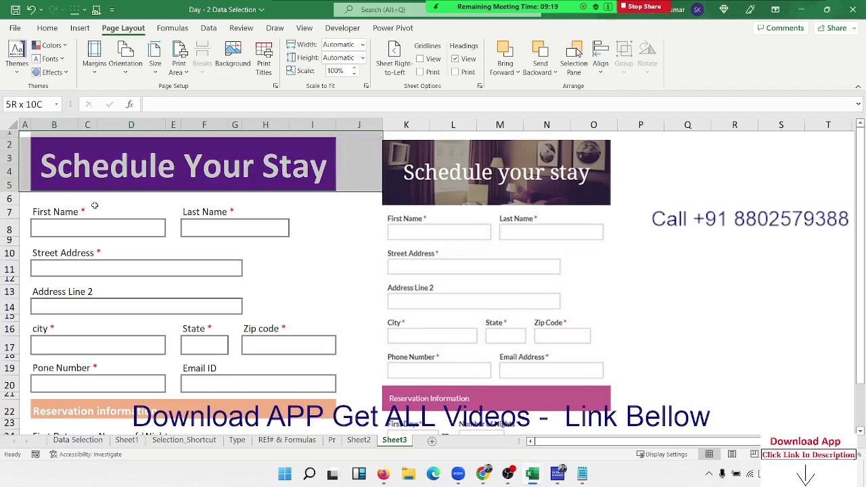
pyautogui.hotkey('shift', 'Down')
pyautogui.hotkey('shift', 'Down')
pyautogui.hotkey('shift', 'Down')
pyautogui.hotkey('shift', 'Down')
pyautogui.hotkey('shift', 'Down')
pyautogui.hotkey('shift', 'Down')
pyautogui.hotkey('shift', 'Down')
pyautogui.hotkey('shift', 'Down')
pyautogui.hotkey('shift', 'Down')
pyautogui.hotkey('shift', 'Down')
pyautogui.hotkey('shift', 'Down')
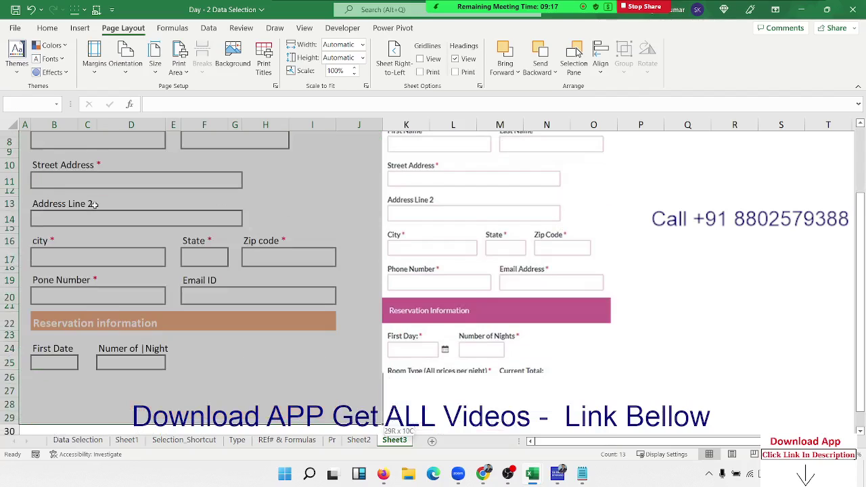
pyautogui.hotkey('shift', 'Down')
pyautogui.hotkey('shift', 'Down')
pyautogui.hotkey('shift', 'Down')
pyautogui.hotkey('shift', 'Down')
pyautogui.hotkey('shift', 'Up')
pyautogui.hotkey('shift', 'Up')
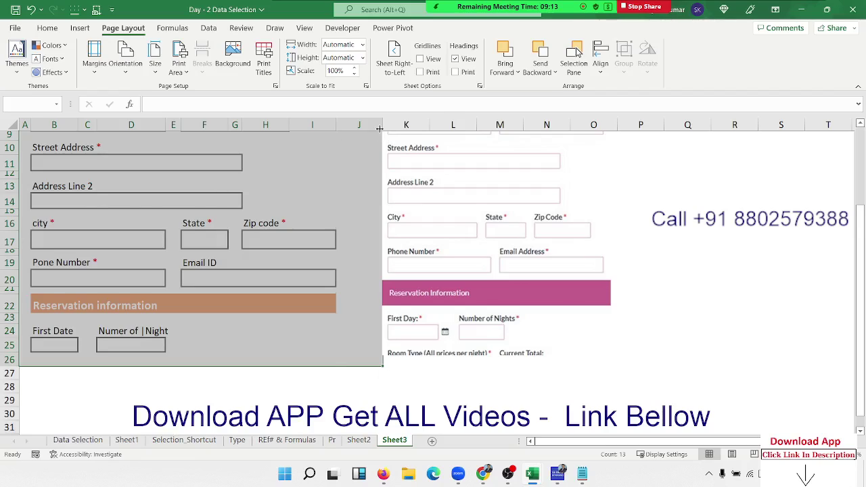
pyautogui.moveTo(380, 129); pyautogui.dragTo(352, 132)
# - Move the reference form picture right to column N, clear of the form
pyautogui.click(422, 183)
pyautogui.moveTo(422, 182); pyautogui.dragTo(556, 194)
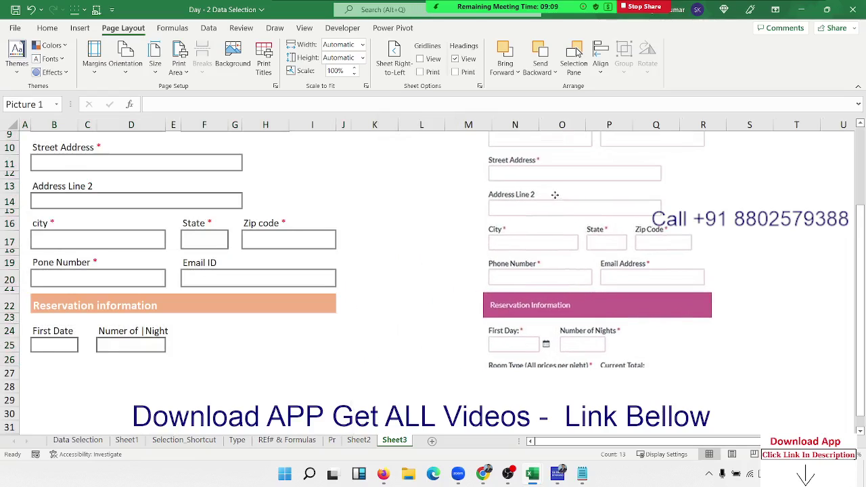
pyautogui.click(343, 305)
pyautogui.click(323, 357)
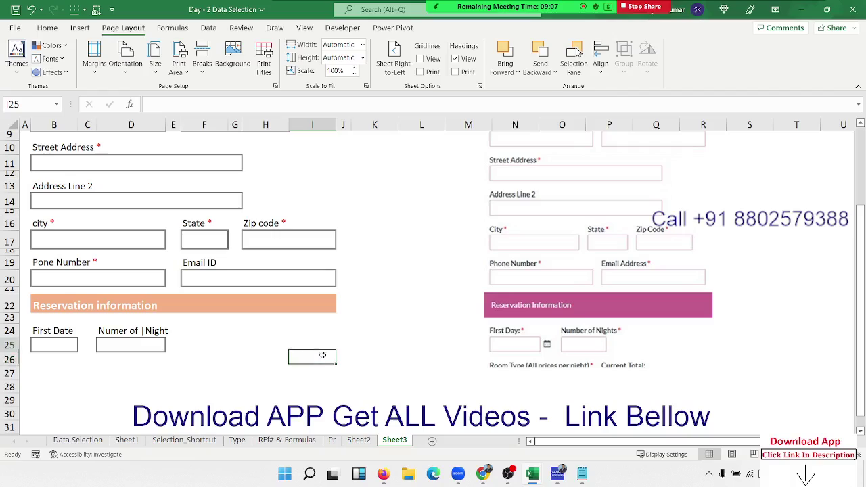
# - Reselect row 26 cells H–J and extend the selection up over the form
pyautogui.press('Up')
pyautogui.press('Down')
pyautogui.hotkey('shift', 'Left')
pyautogui.hotkey('shift', 'Left')
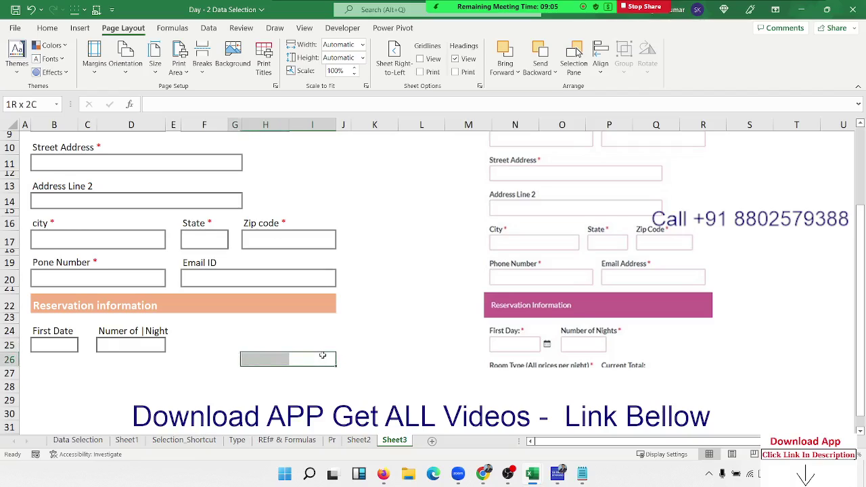
pyautogui.hotkey('shift', 'Home')
pyautogui.hotkey('shift', 'Up')
pyautogui.hotkey('shift', 'Up')
pyautogui.press('Right')
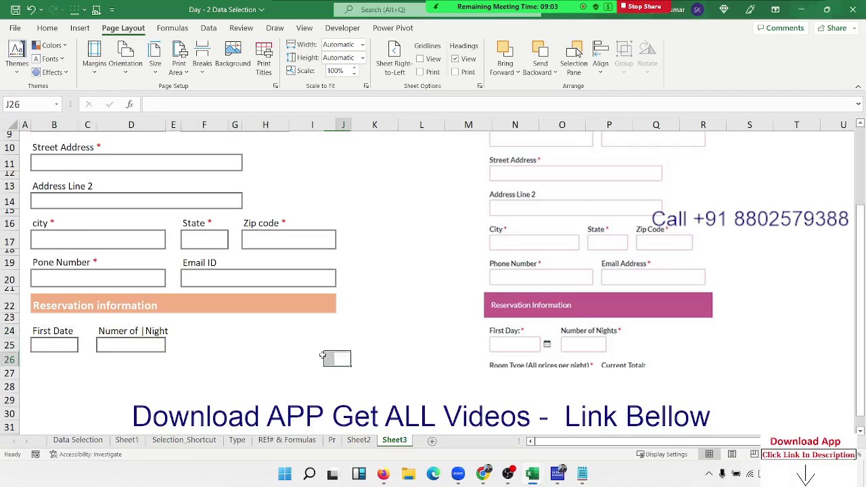
pyautogui.hotkey('shift', 'Left')
pyautogui.hotkey('shift', 'Left')
pyautogui.hotkey('shift', 'Left')
pyautogui.hotkey('shift', 'Left')
pyautogui.hotkey('shift', 'Left')
pyautogui.hotkey('shift', 'Left')
pyautogui.hotkey('shift', 'Left')
pyautogui.hotkey('shift', 'Left')
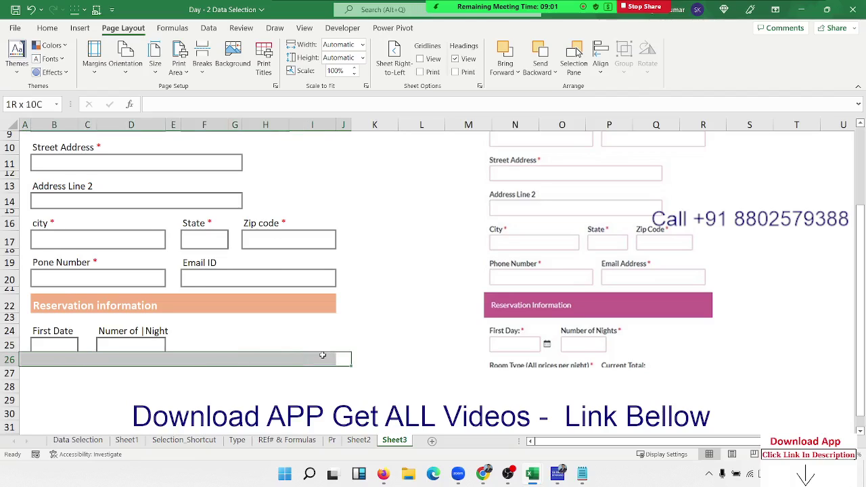
pyautogui.hotkey('shift', 'Up')
pyautogui.hotkey('shift', 'Up')
pyautogui.hotkey('shift', 'Up')
pyautogui.hotkey('shift', 'Up')
pyautogui.hotkey('shift', 'Up')
pyautogui.hotkey('shift', 'Up')
pyautogui.hotkey('shift', 'Up')
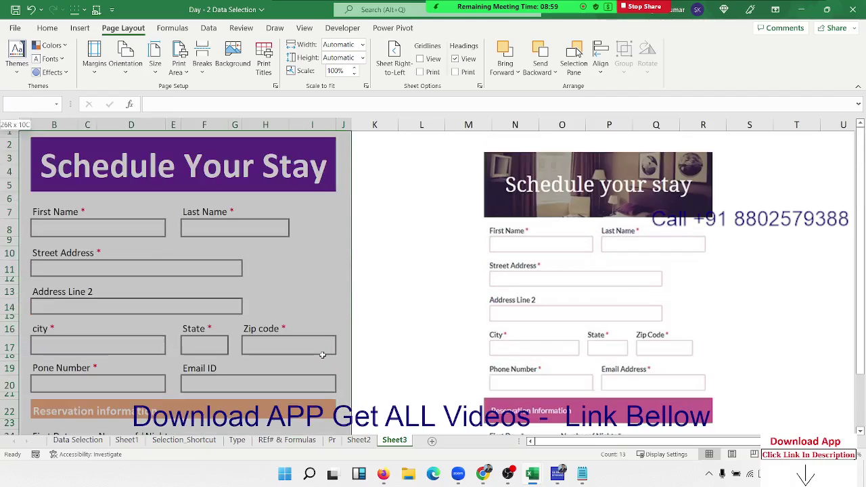
# - Narrow column D so the form's right-hand boxes shift left
pyautogui.click(49, 30)
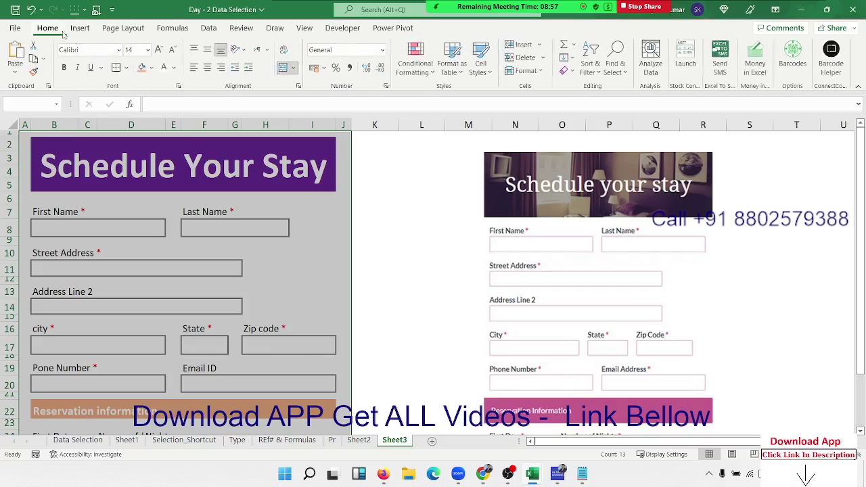
pyautogui.scroll(-5, 265, 270)
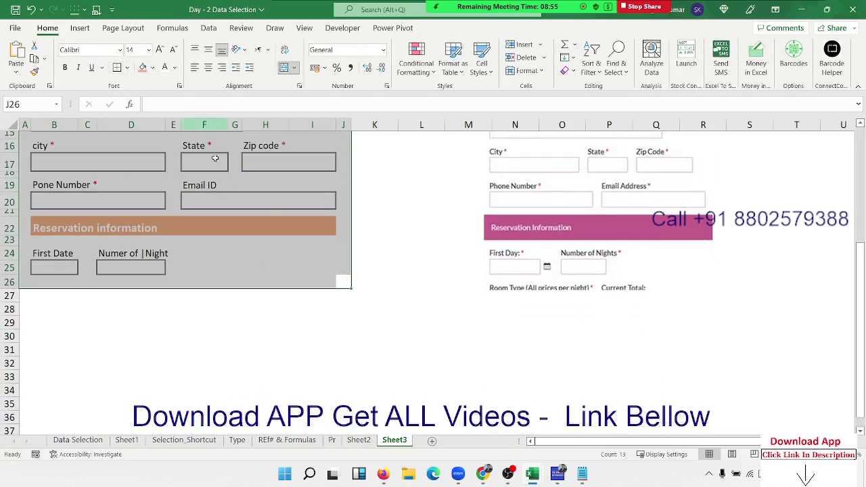
pyautogui.click(265, 267)
pyautogui.scroll(4, 408, 318)
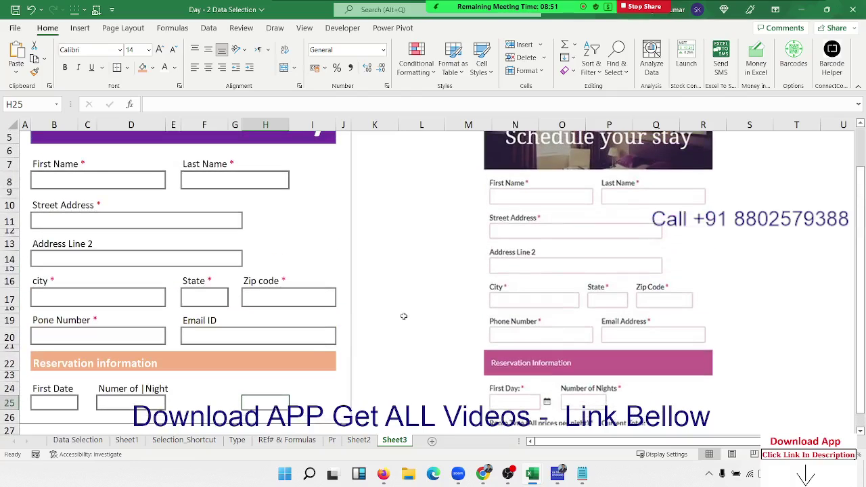
pyautogui.scroll(1, 364, 286)
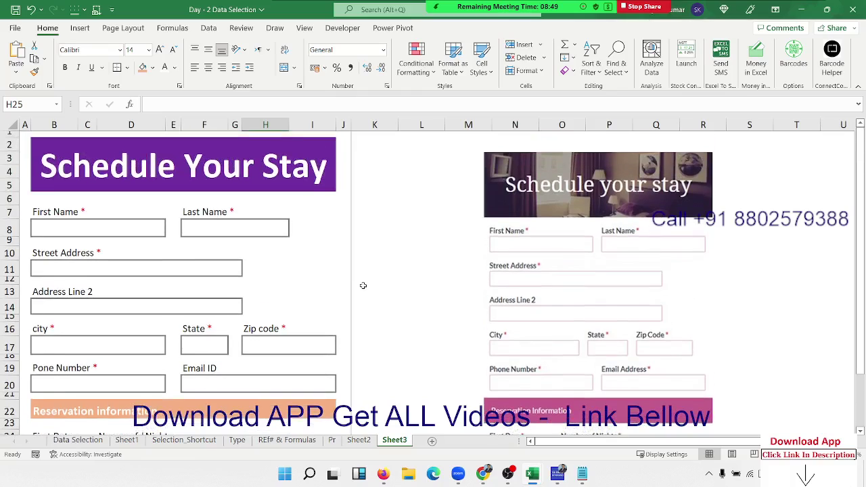
pyautogui.click(143, 223)
pyautogui.scroll(-3, 143, 223)
pyautogui.scroll(1, 144, 225)
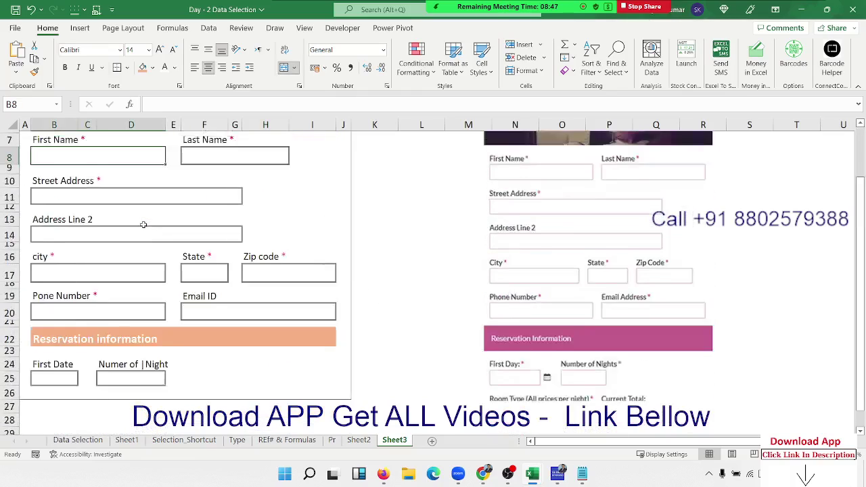
pyautogui.scroll(2, 143, 225)
pyautogui.moveTo(165, 128); pyautogui.dragTo(158, 128)
# - Select F8:I8 as the range for the Last Name box
pyautogui.scroll(-3, 230, 228)
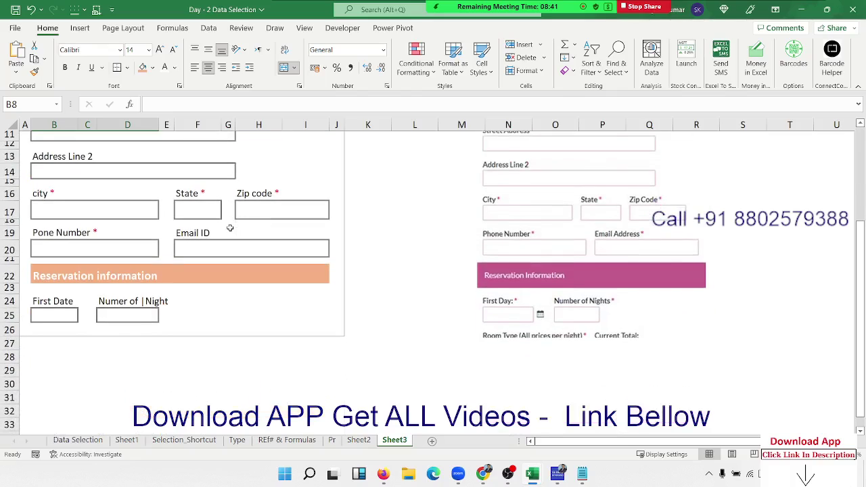
pyautogui.click(257, 331)
pyautogui.scroll(3, 251, 324)
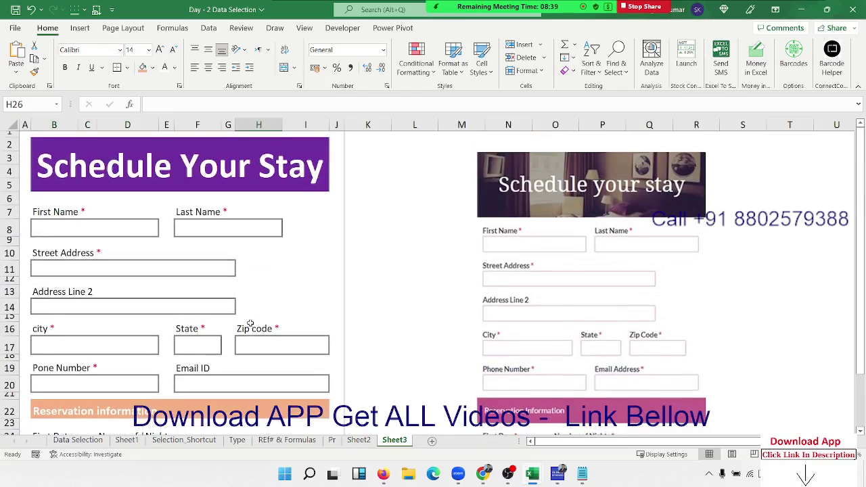
pyautogui.moveTo(235, 224); pyautogui.dragTo(293, 223)
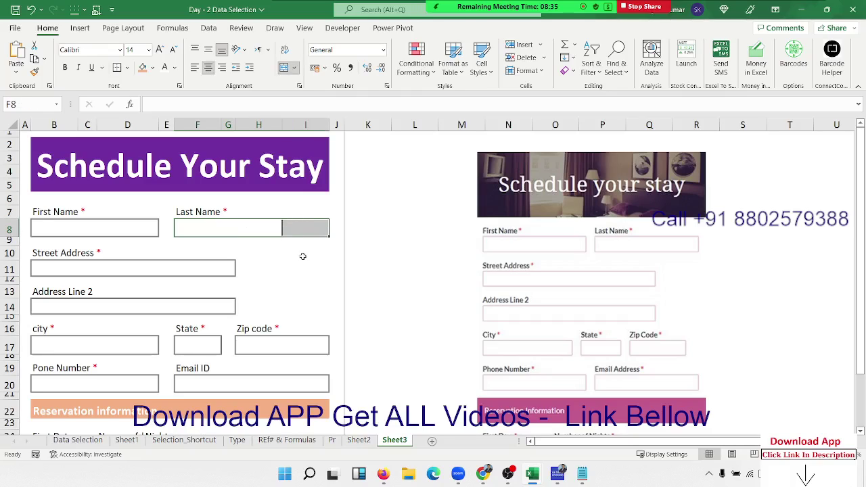
pyautogui.scroll(-3, 306, 316)
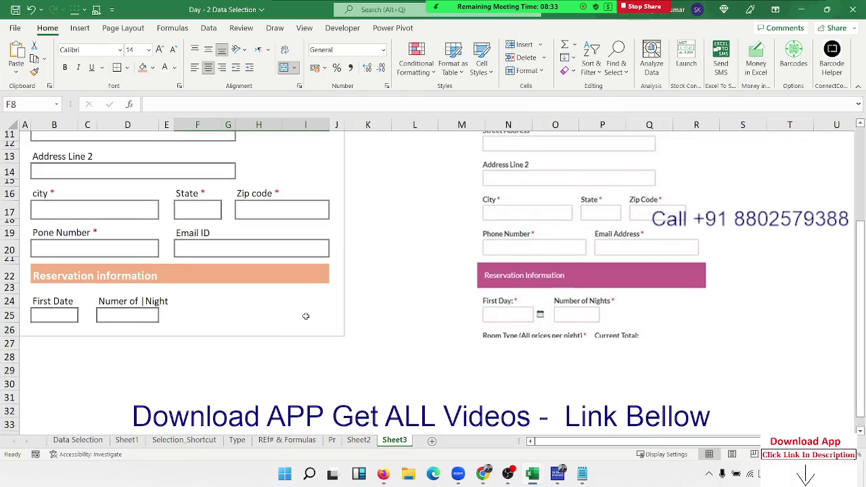
pyautogui.scroll(3, 306, 316)
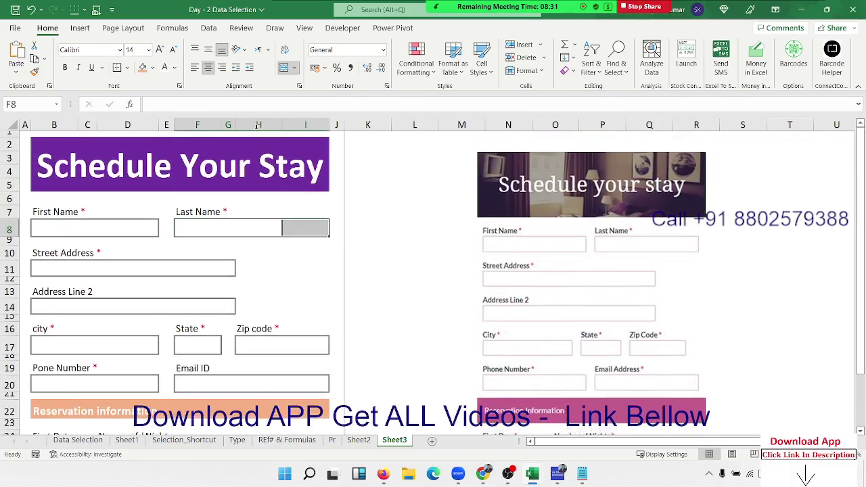
pyautogui.click(115, 235)
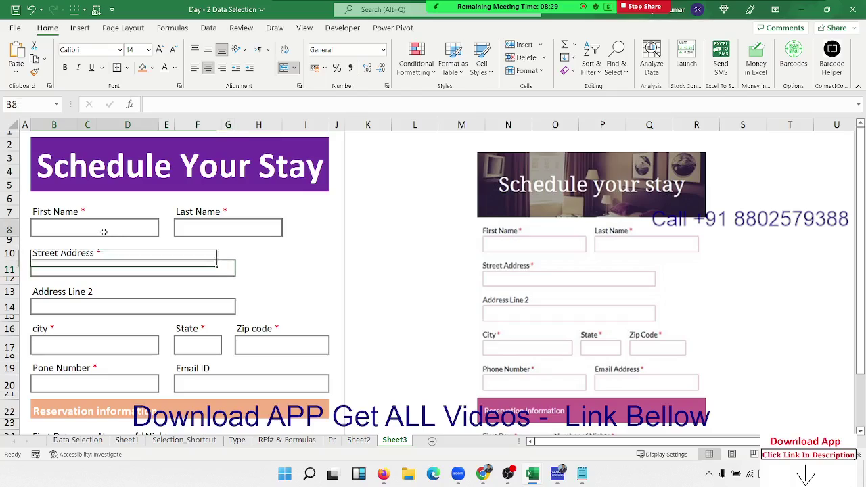
pyautogui.click(196, 230)
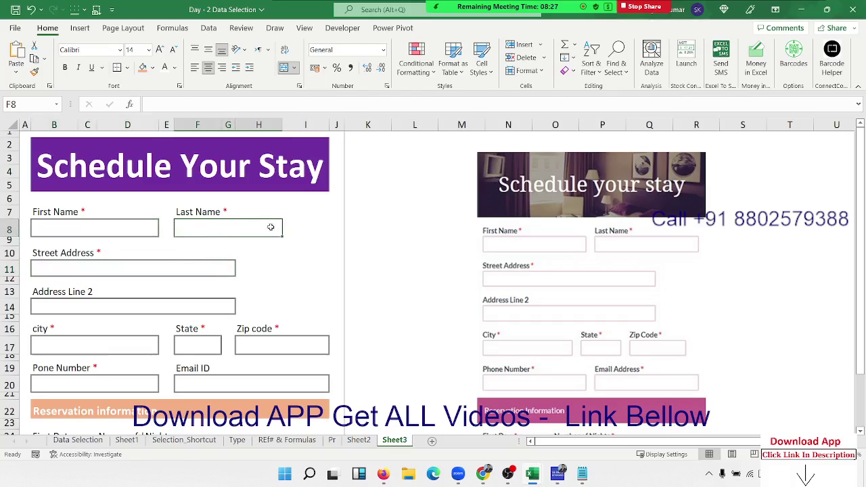
pyautogui.moveTo(278, 226); pyautogui.dragTo(288, 227)
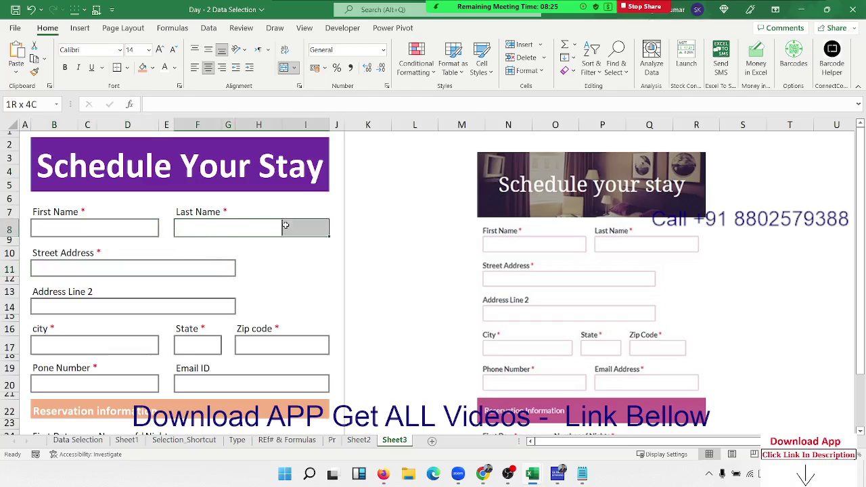
# - Merge F8:I8 into a single Last Name input box
pyautogui.click(285, 67)
pyautogui.click(312, 293)
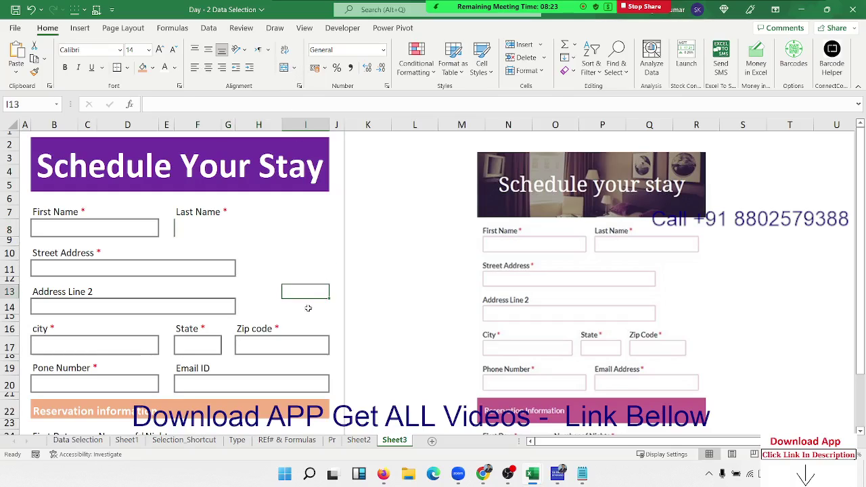
pyautogui.click(268, 235)
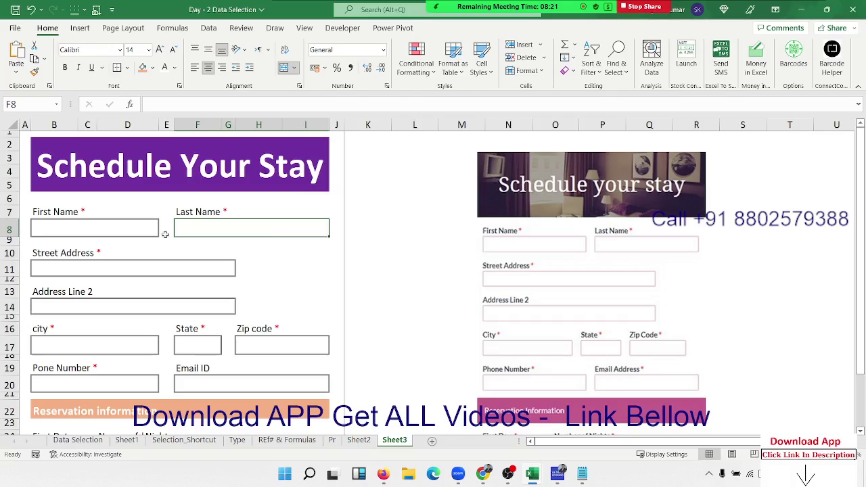
pyautogui.click(124, 230)
# - Add top, bottom and right borders to the Last Name box in Format Cells, without the diagonal
pyautogui.rightClick(217, 227)
pyautogui.click(257, 403)
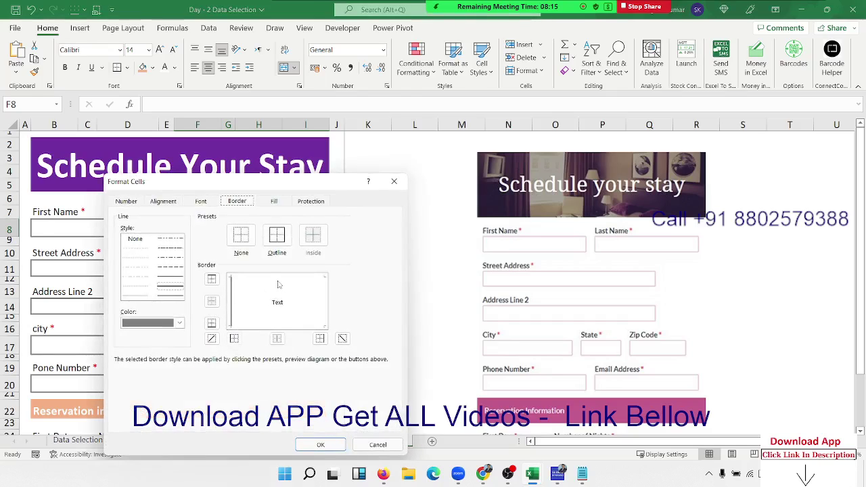
pyautogui.click(277, 284)
pyautogui.click(294, 318)
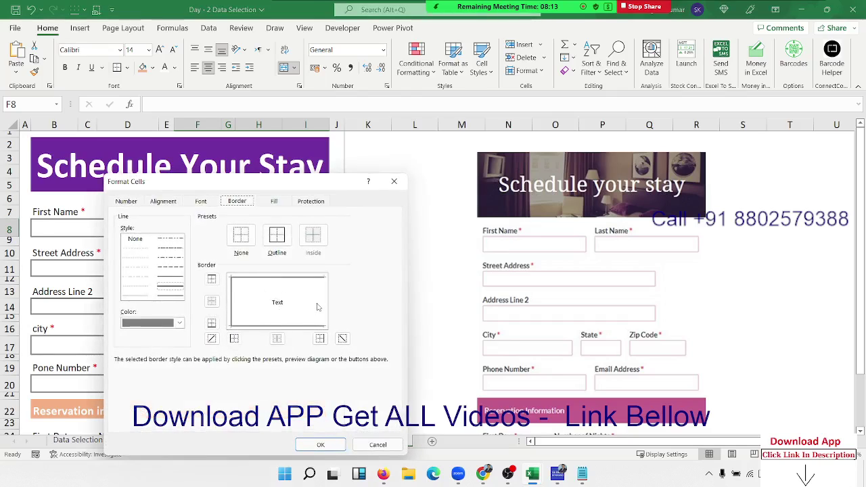
pyautogui.click(317, 307)
pyautogui.click(303, 318)
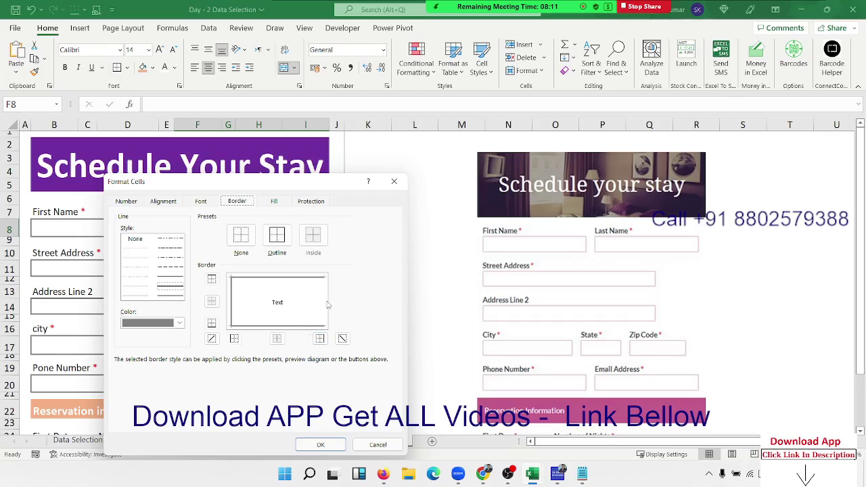
pyautogui.click(324, 306)
pyautogui.click(322, 444)
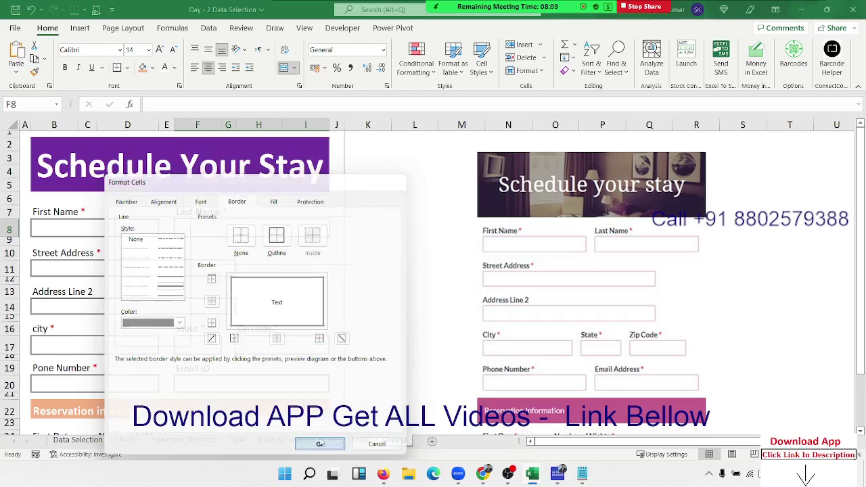
pyautogui.click(260, 306)
pyautogui.click(307, 227)
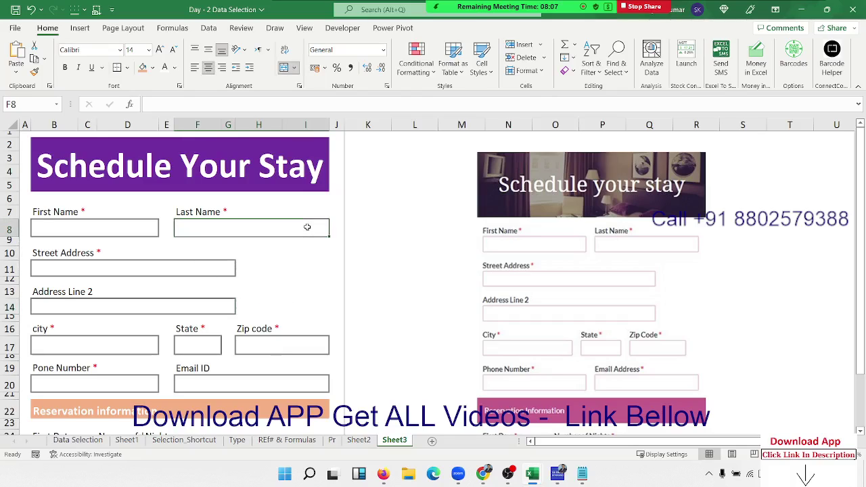
pyautogui.click(324, 127)
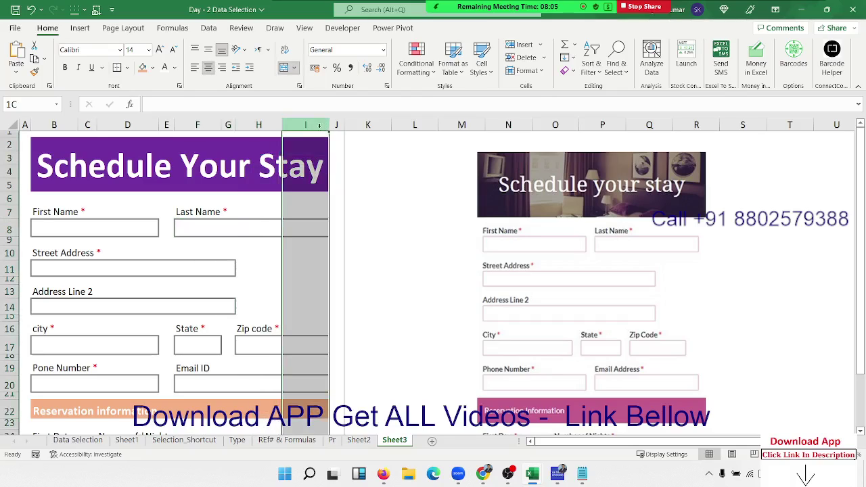
# - Narrow column I to about 4.92 and set the B2 title font to 36
pyautogui.moveTo(330, 128); pyautogui.dragTo(312, 128)
pyautogui.click(263, 156)
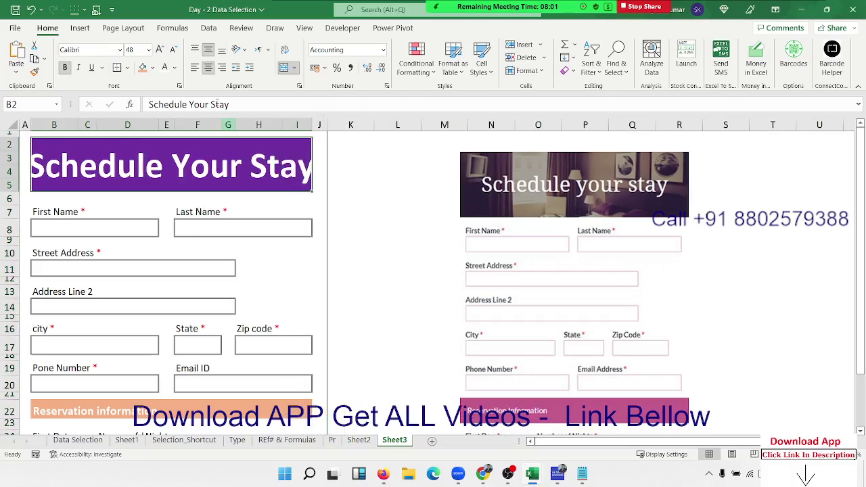
pyautogui.click(173, 50)
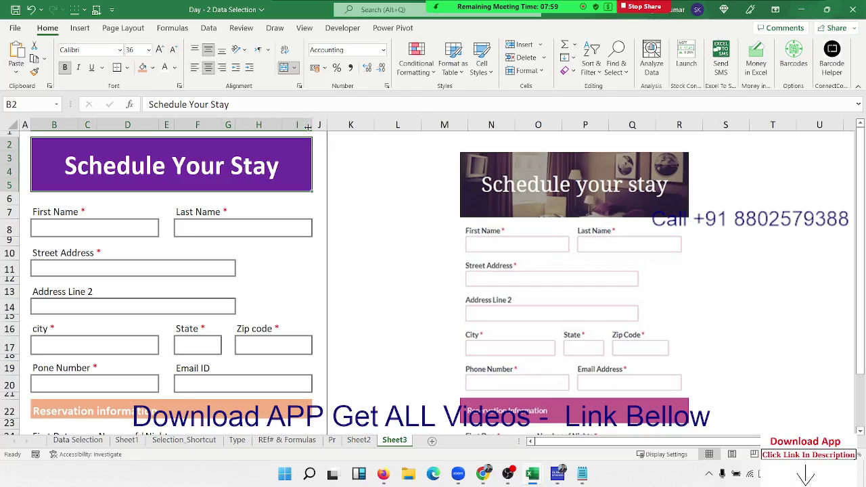
# - Narrow column I further to 4.50 and deselect the form
pyautogui.moveTo(308, 127); pyautogui.dragTo(299, 127)
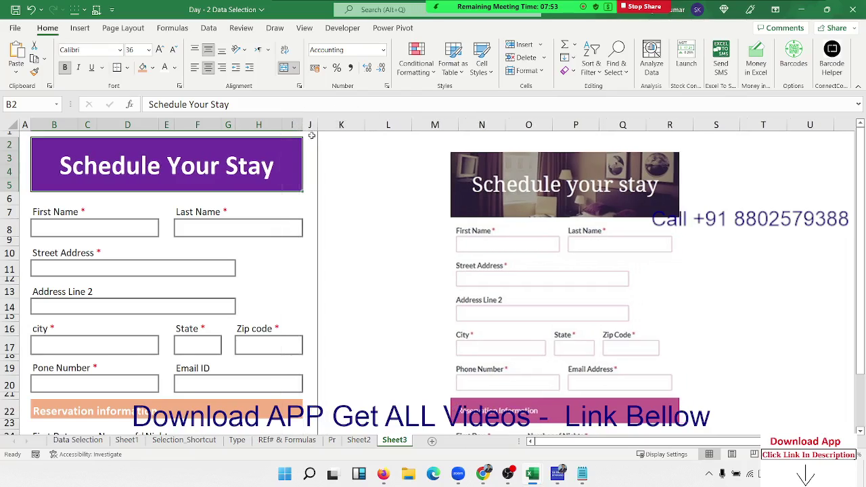
pyautogui.click(358, 224)
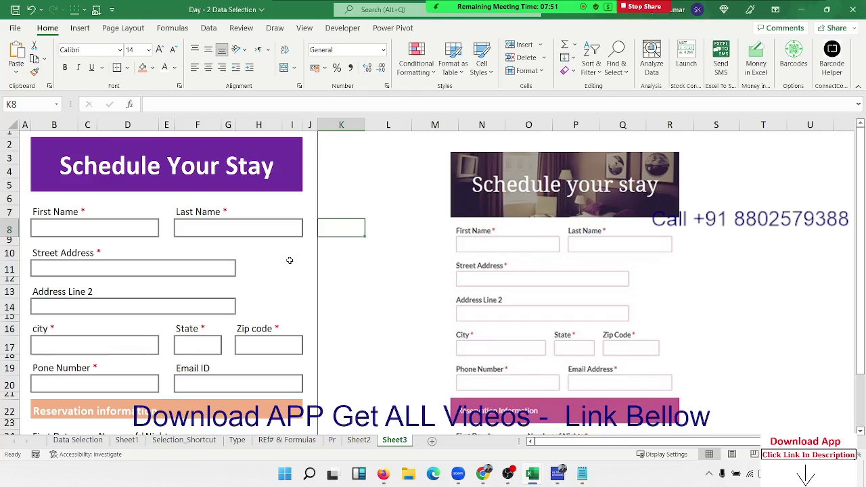
pyautogui.click(291, 267)
pyautogui.scroll(-3, 310, 287)
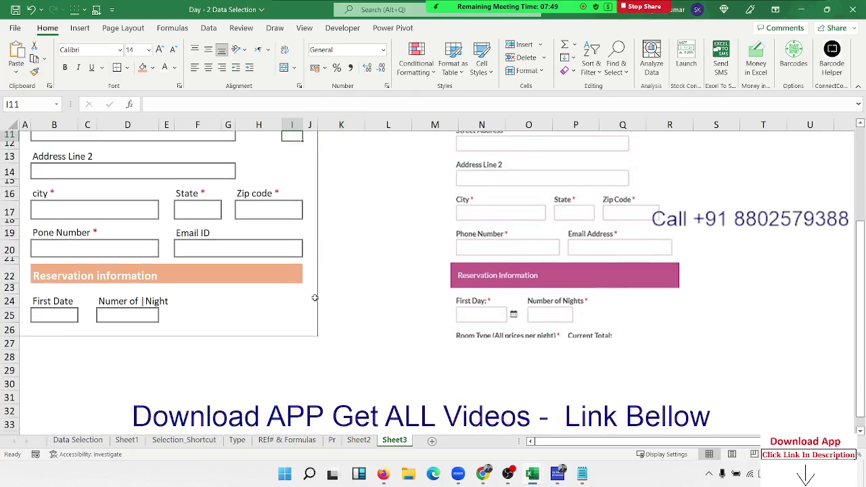
pyautogui.scroll(3, 313, 299)
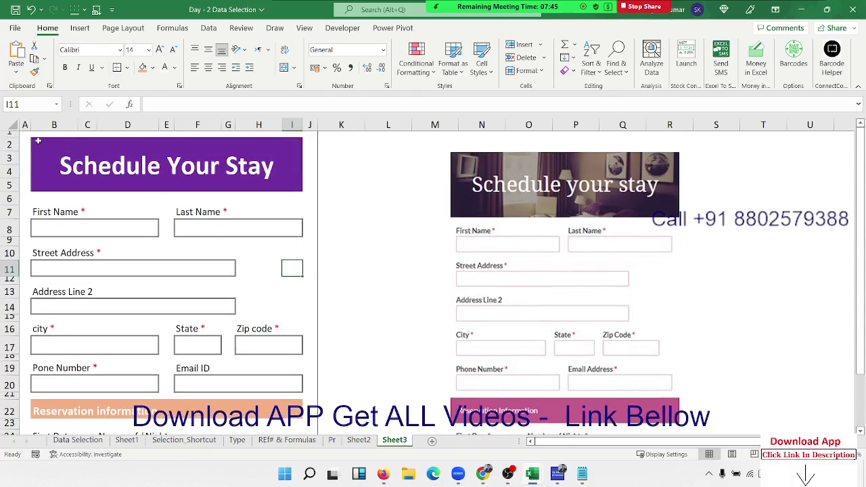
# - Check the reservation form in print preview, then review the Last Name and address boxes
pyautogui.hotkey('ctrl', 'p')
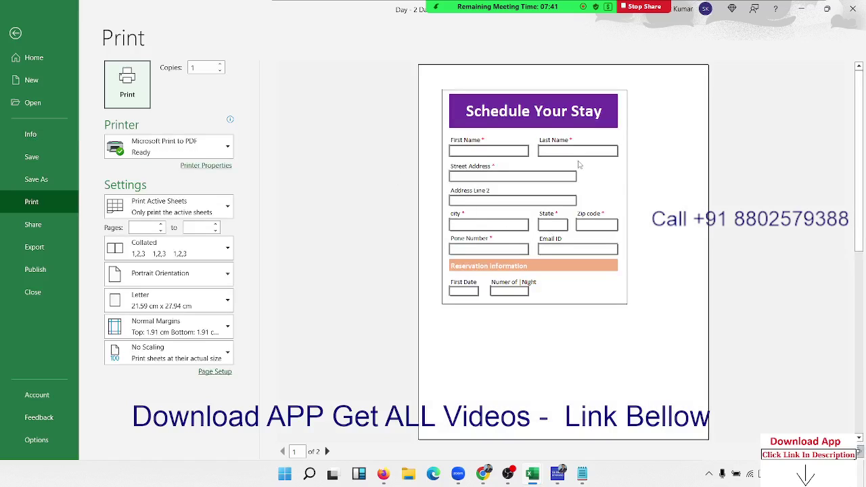
pyautogui.press('Escape')
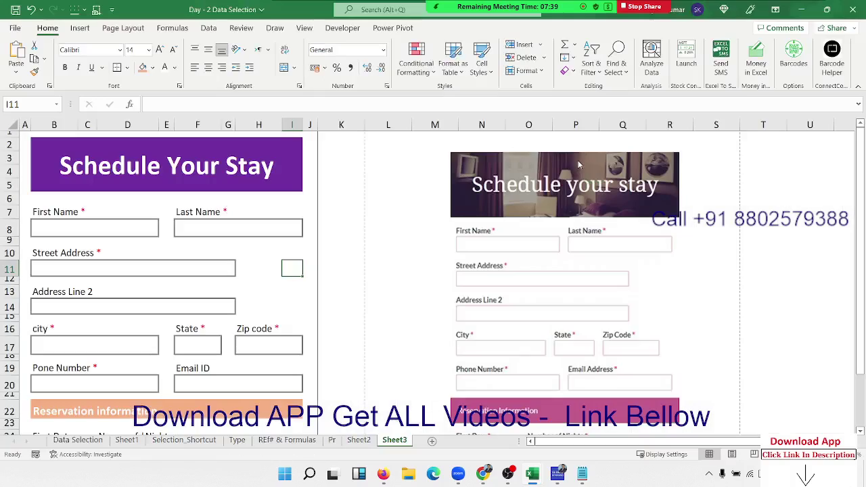
pyautogui.click(227, 231)
pyautogui.click(186, 265)
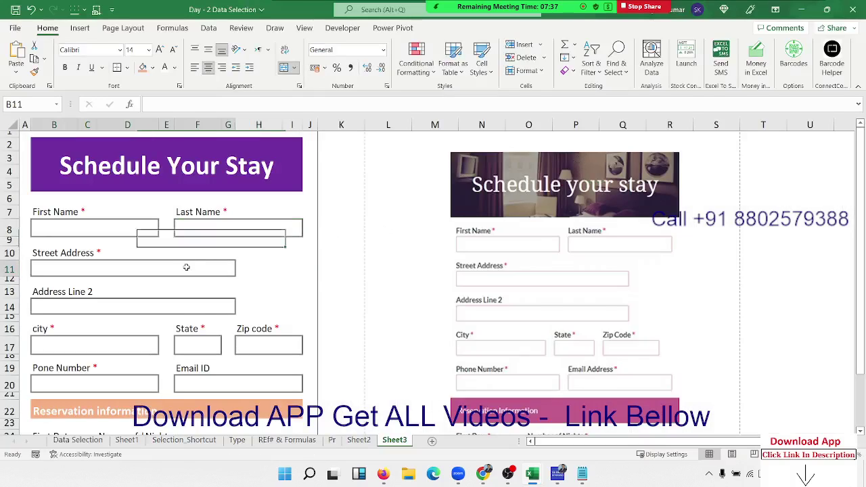
pyautogui.click(164, 304)
pyautogui.scroll(-3, 161, 315)
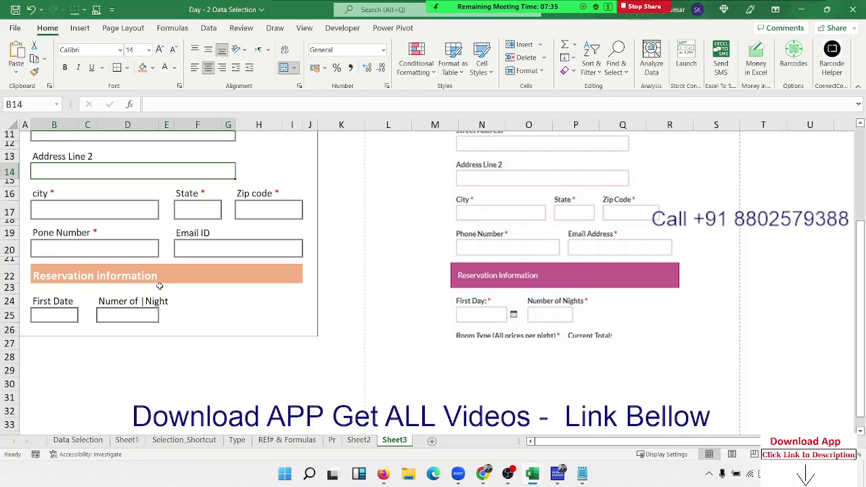
pyautogui.scroll(3, 160, 285)
# - Save the workbook with Ctrl+S
pyautogui.hotkey('ctrl', 's')
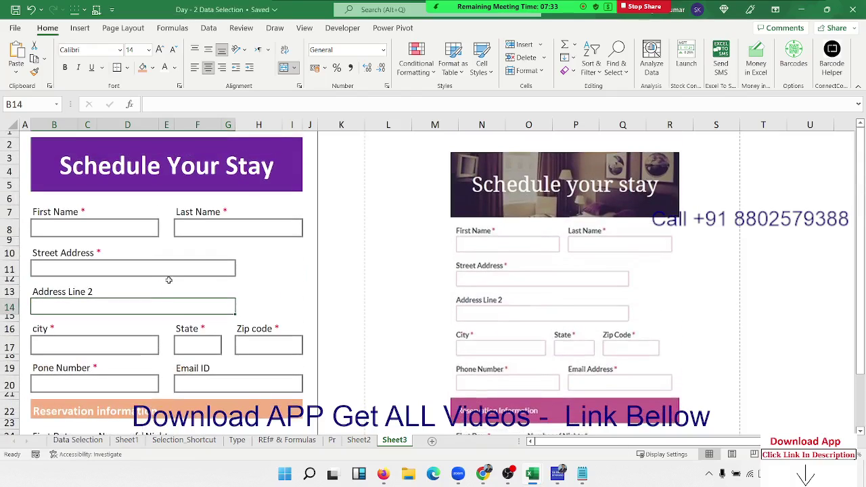
pyautogui.scroll(-3, 169, 279)
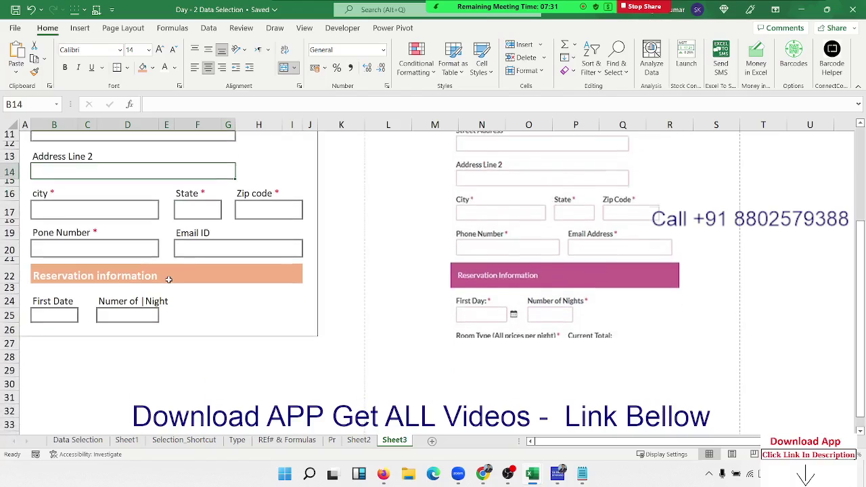
pyautogui.scroll(3, 168, 280)
pyautogui.moveTo(482, 472)
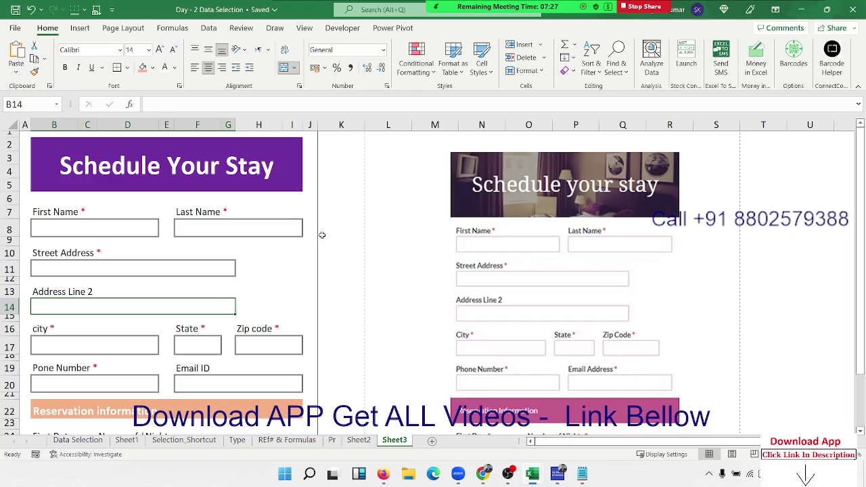
pyautogui.click(297, 239)
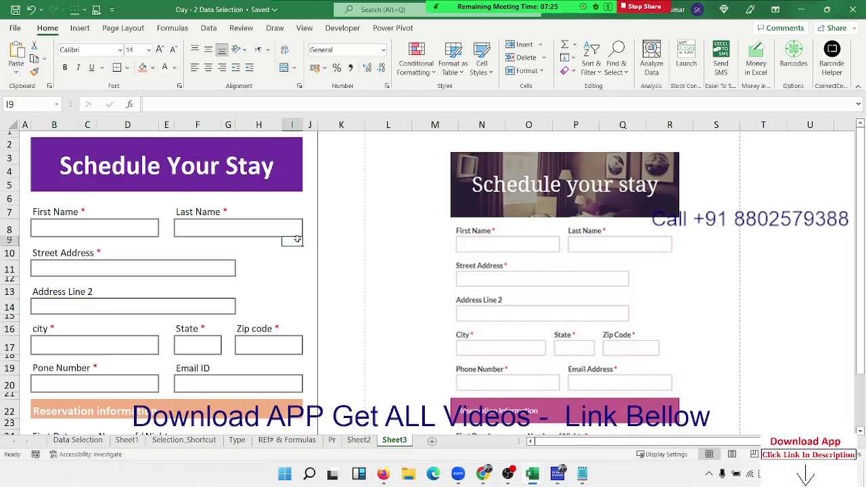
pyautogui.click(358, 440)
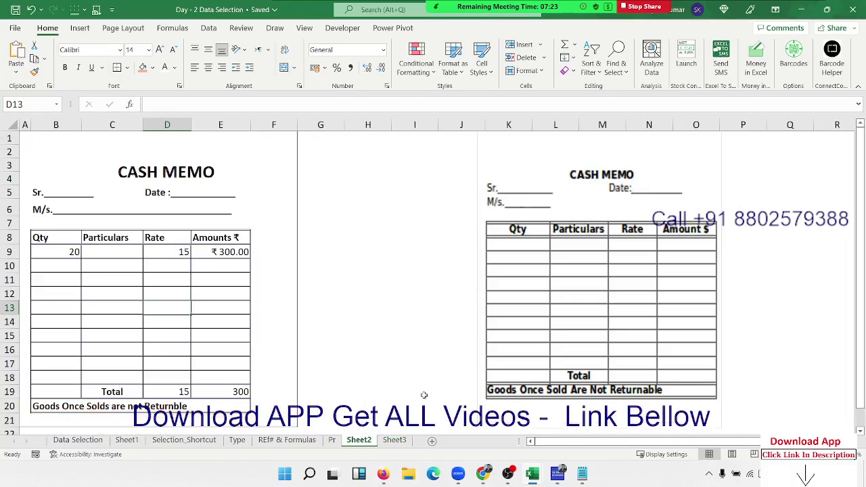
pyautogui.click(395, 441)
pyautogui.click(377, 309)
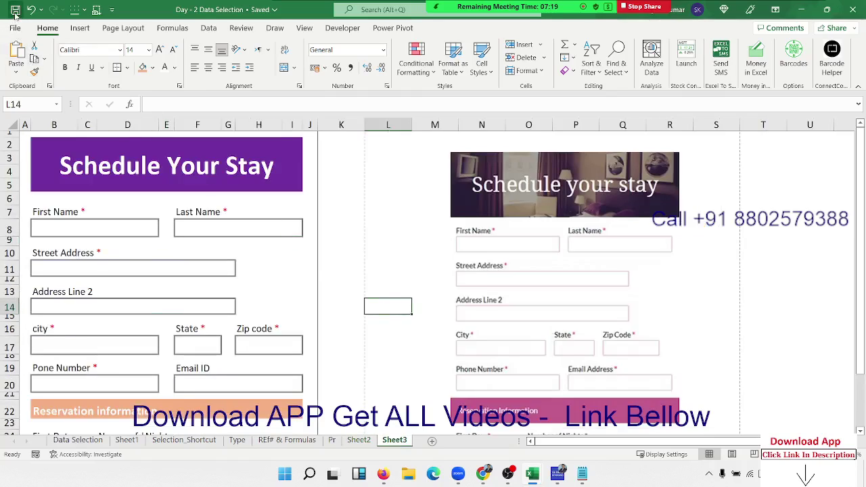
pyautogui.click(483, 477)
pyautogui.moveTo(483, 477)
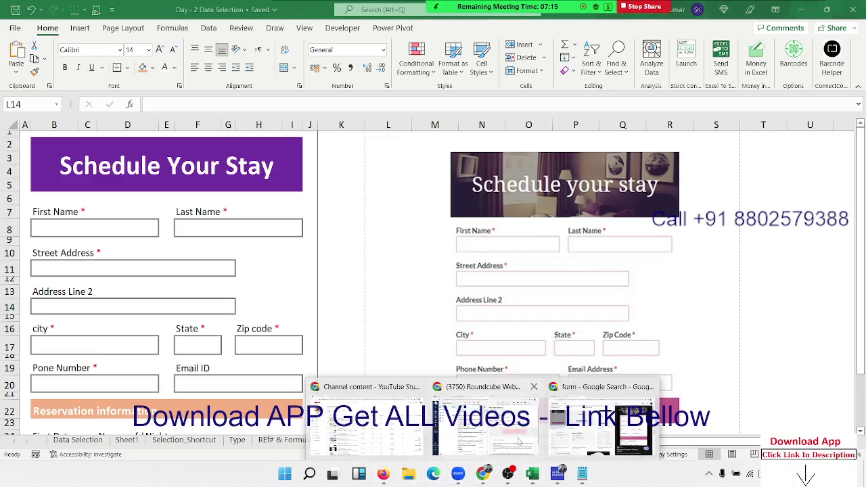
# - Open the newly joined contact's WhatsApp Web chat in Firefox and show the attachment options
pyautogui.click(386, 476)
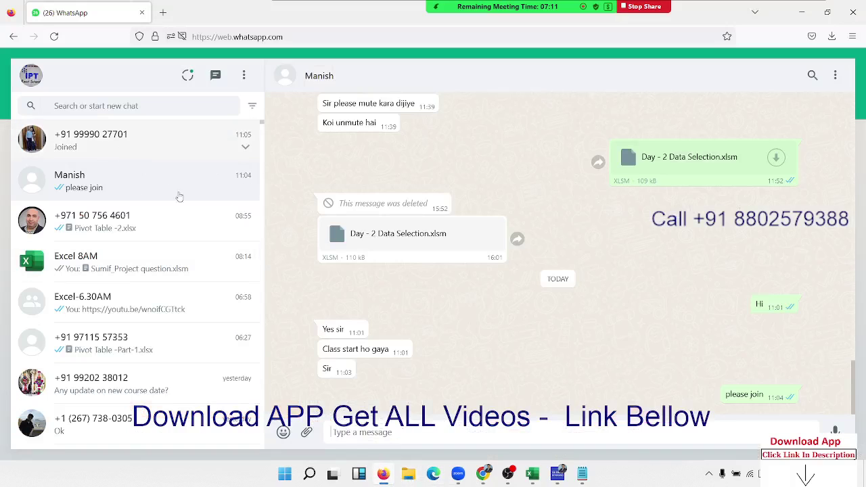
pyautogui.click(161, 156)
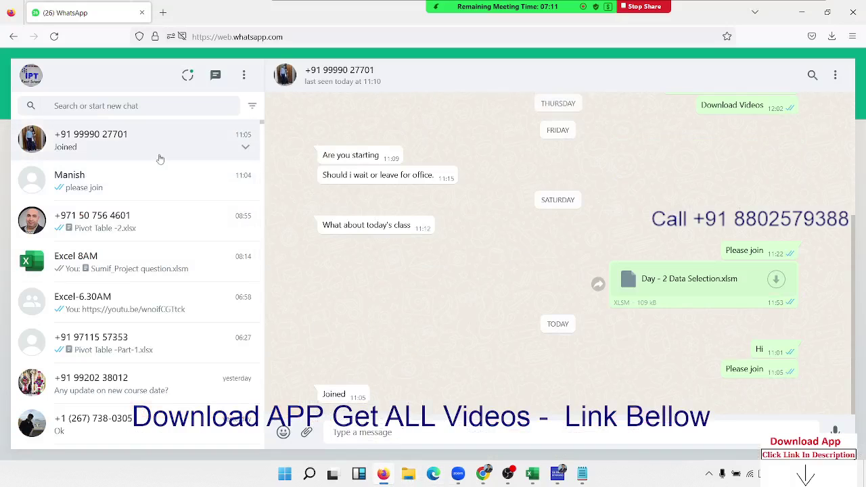
pyautogui.click(306, 432)
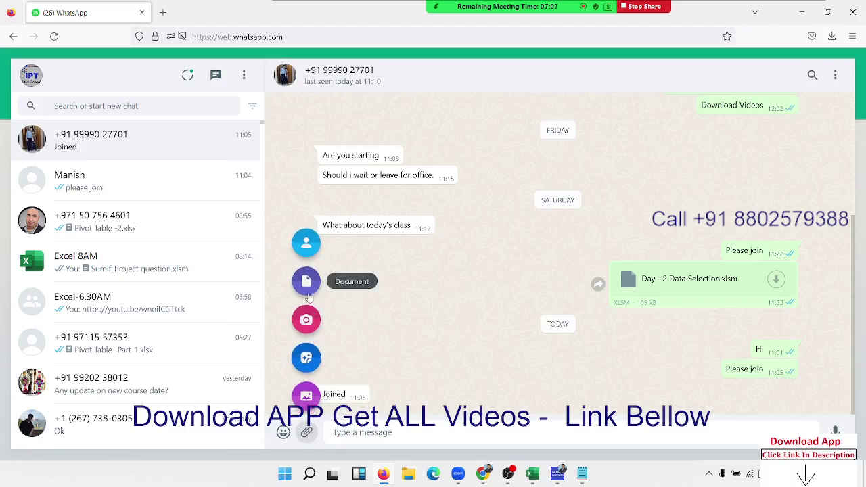